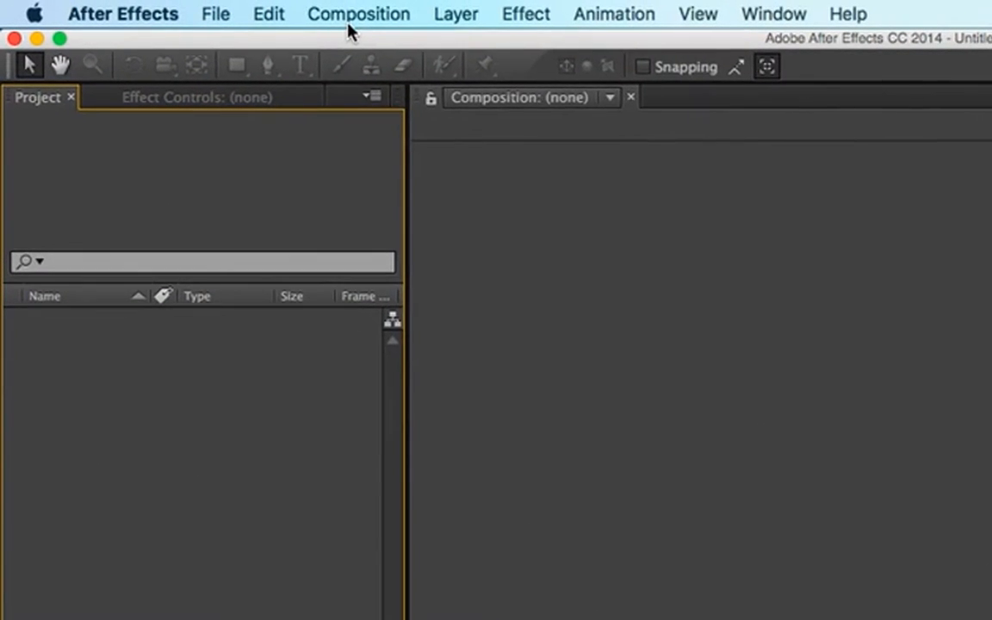
left_click(191, 8)
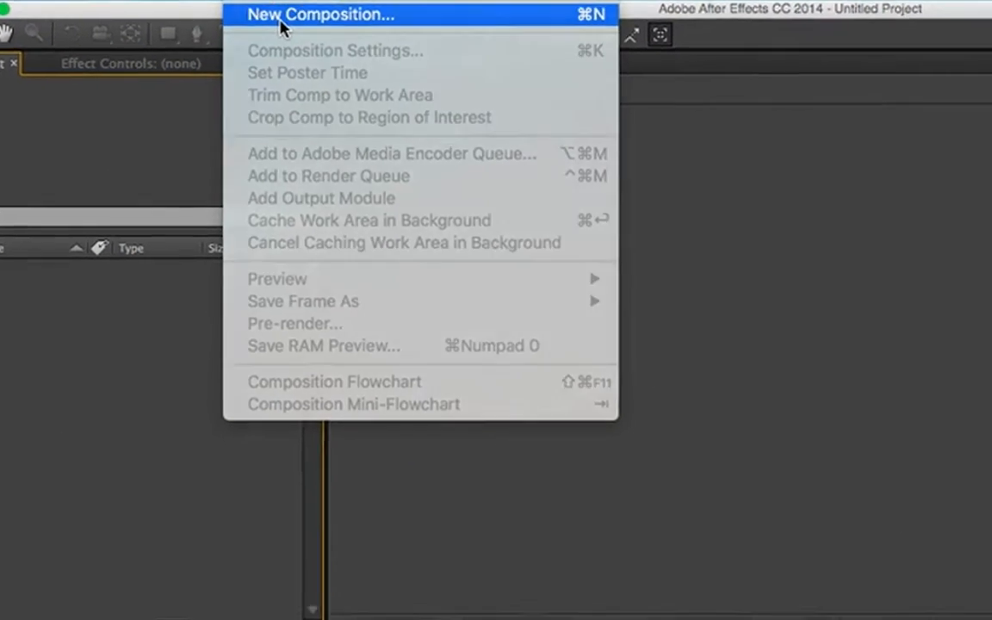
left_click(340, 45)
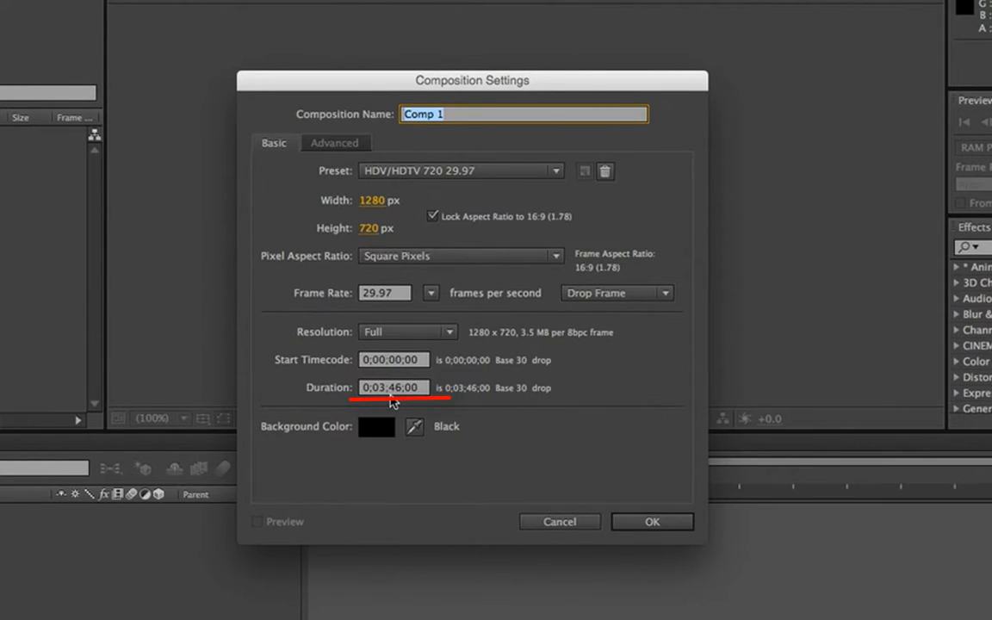
left_click(577, 522)
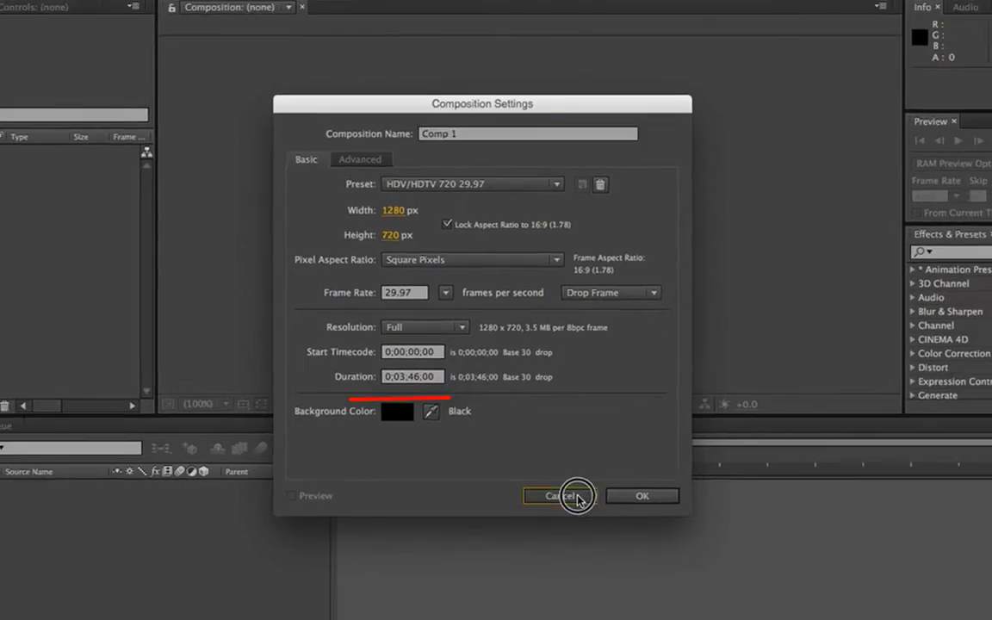
key("ctrl+Up")
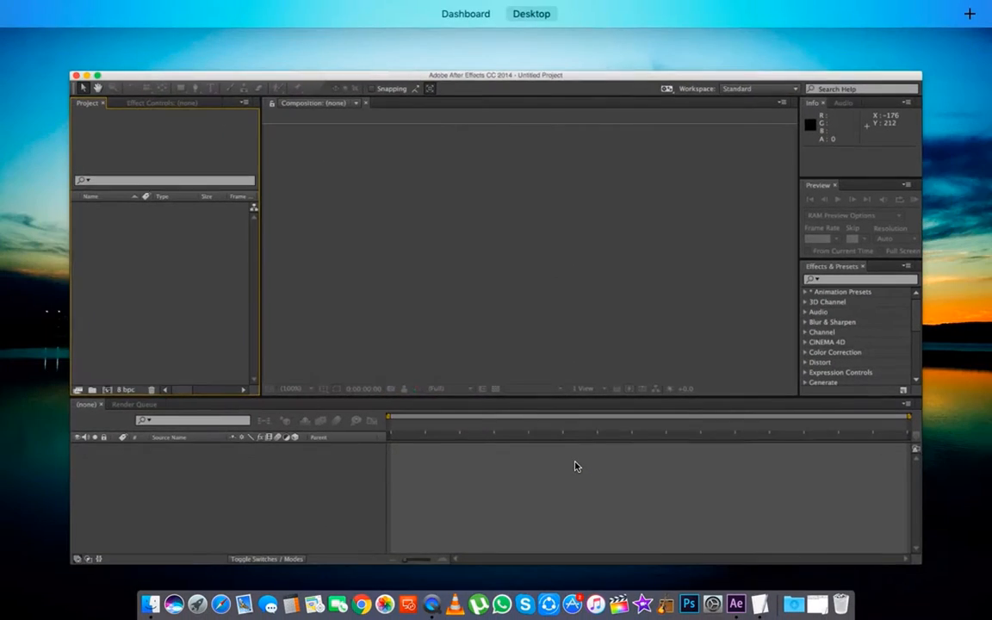
left_click(576, 466)
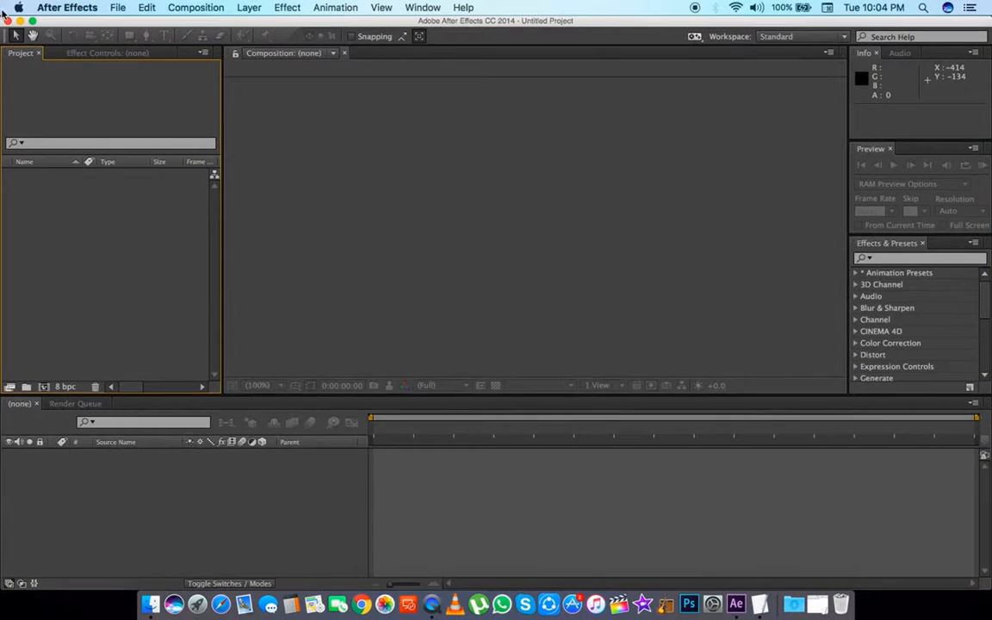
- Check the duration of videoplayback_2.m4a in its file info on the desktop, and return to After Effects
left_click(21, 25)
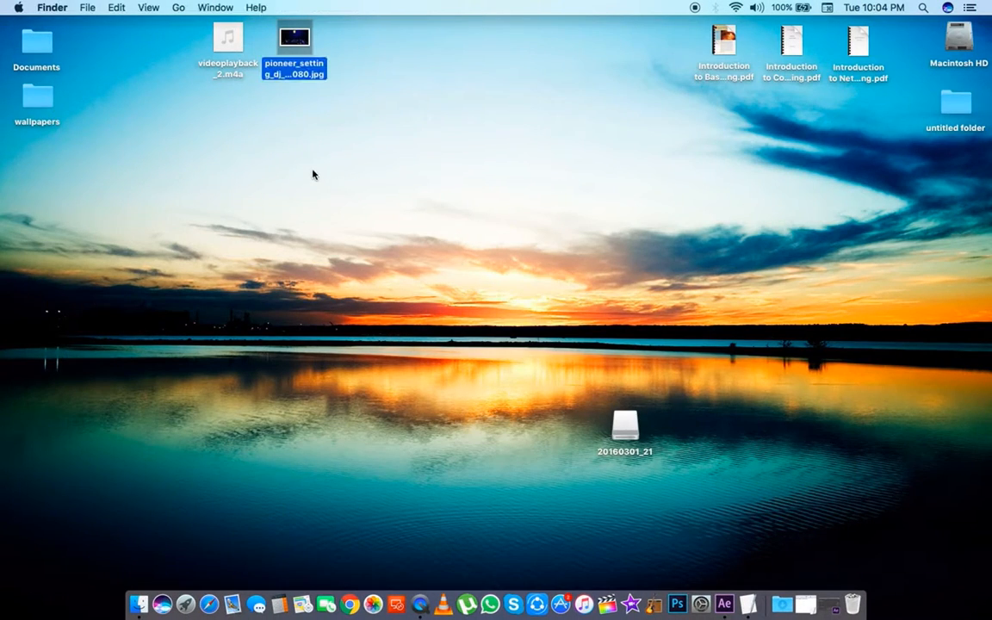
right_click(220, 40)
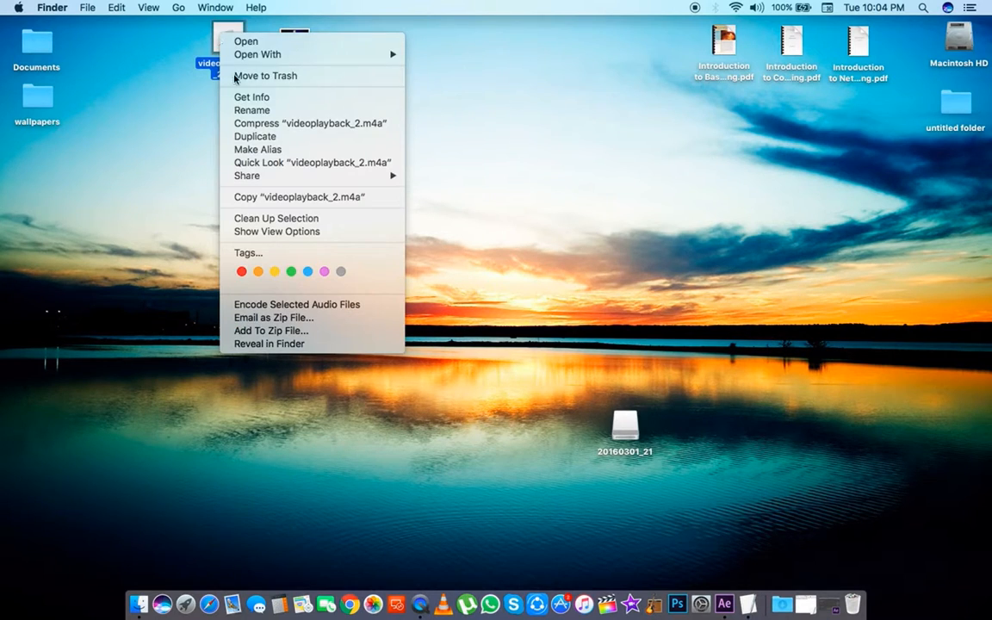
left_click(245, 94)
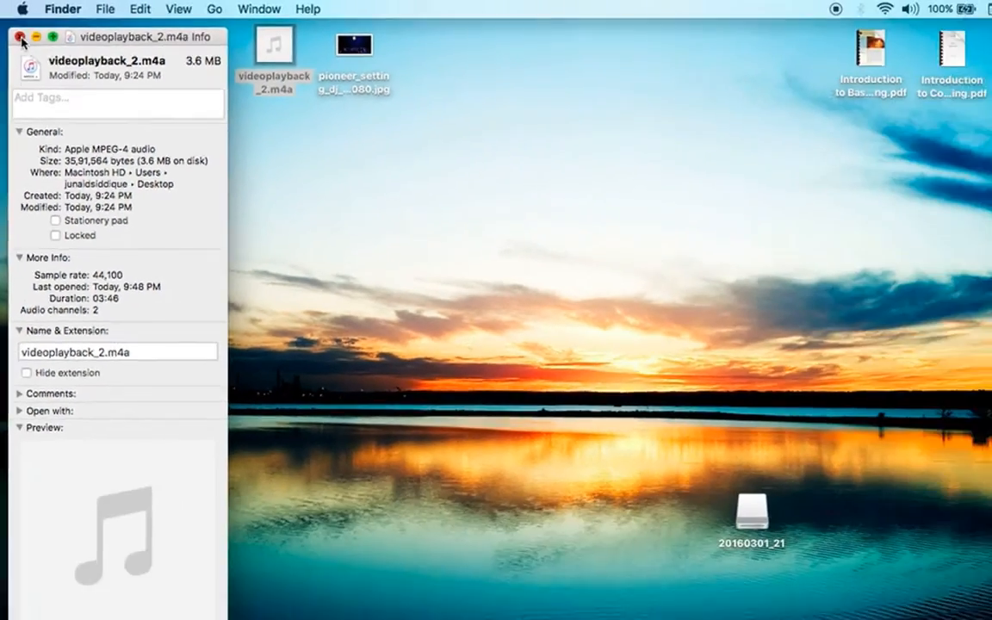
left_click(20, 37)
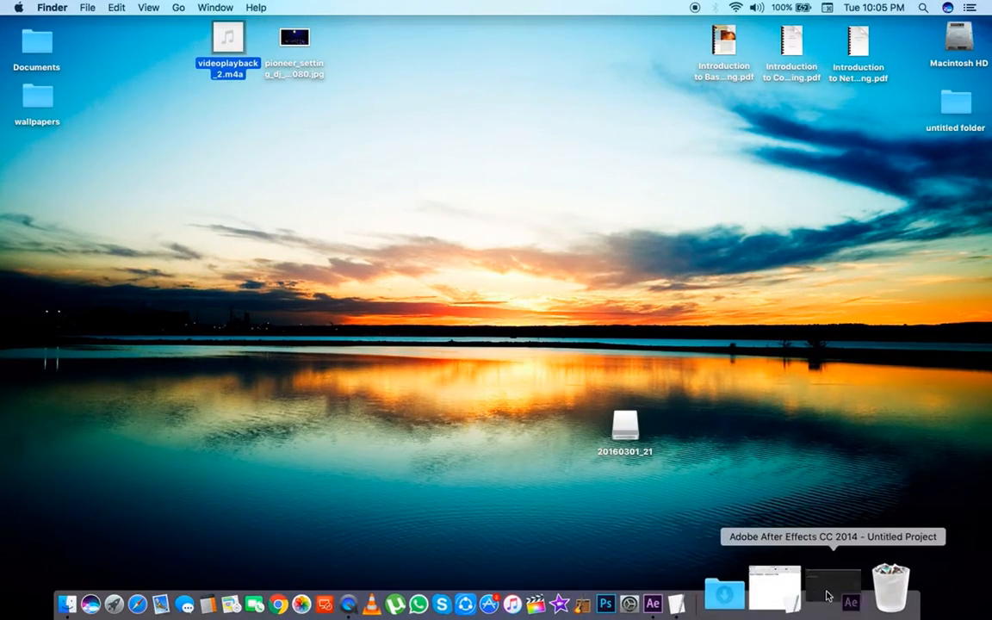
left_click(827, 595)
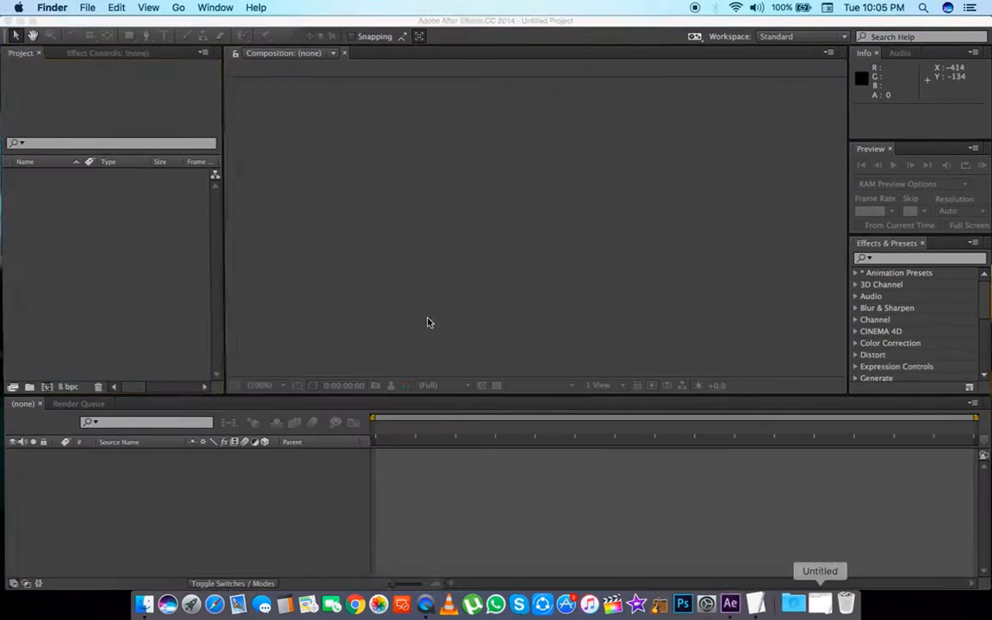
- Start a new composition and keep the HDV/HDTV 720 29.97 preset
left_click(196, 9)
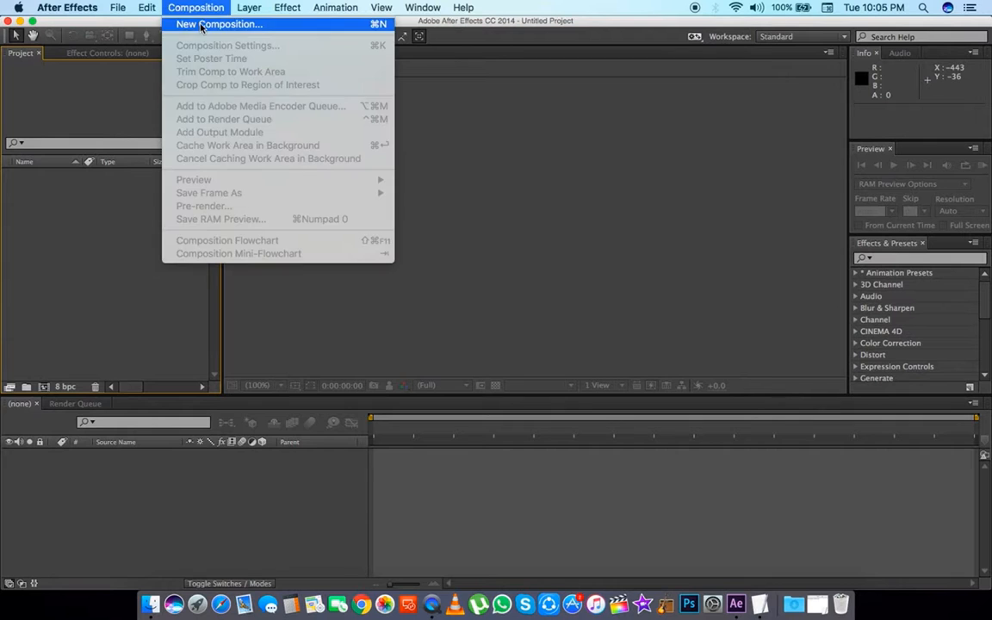
left_click(197, 27)
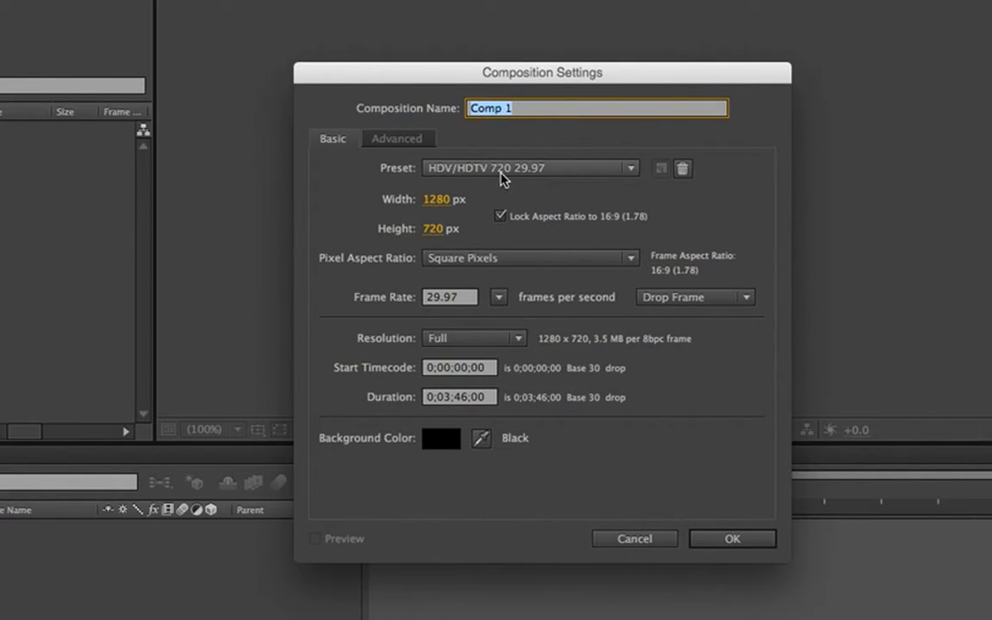
left_click(560, 169)
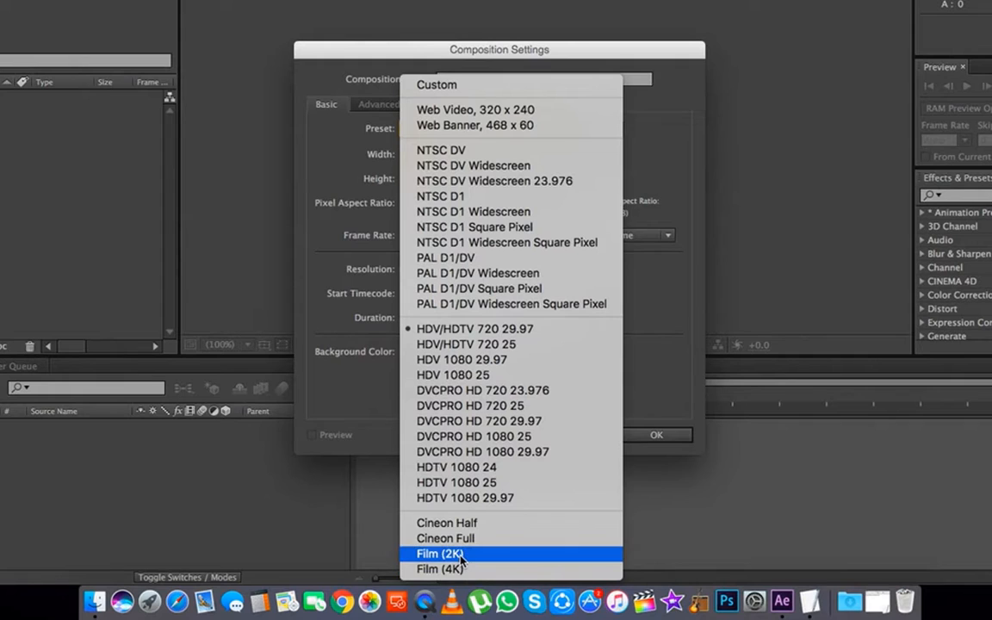
left_click(353, 143)
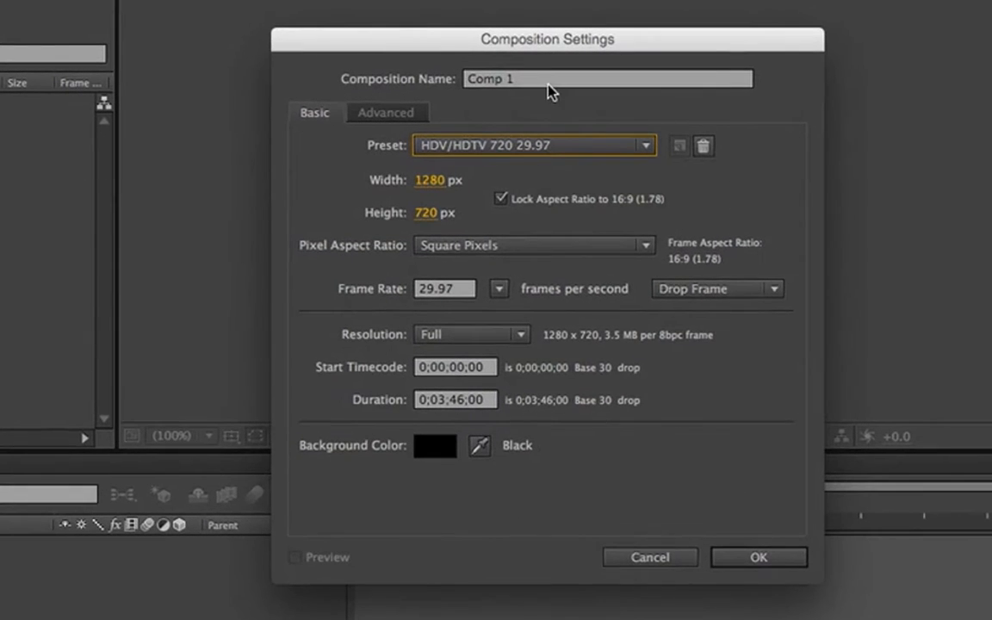
- Name the composition "Audio Spectrum with Waveform" and create it
left_click(548, 82)
key("BackSpace")
key("BackSpace")
key("BackSpace")
key("BackSpace")
key("BackSpace")
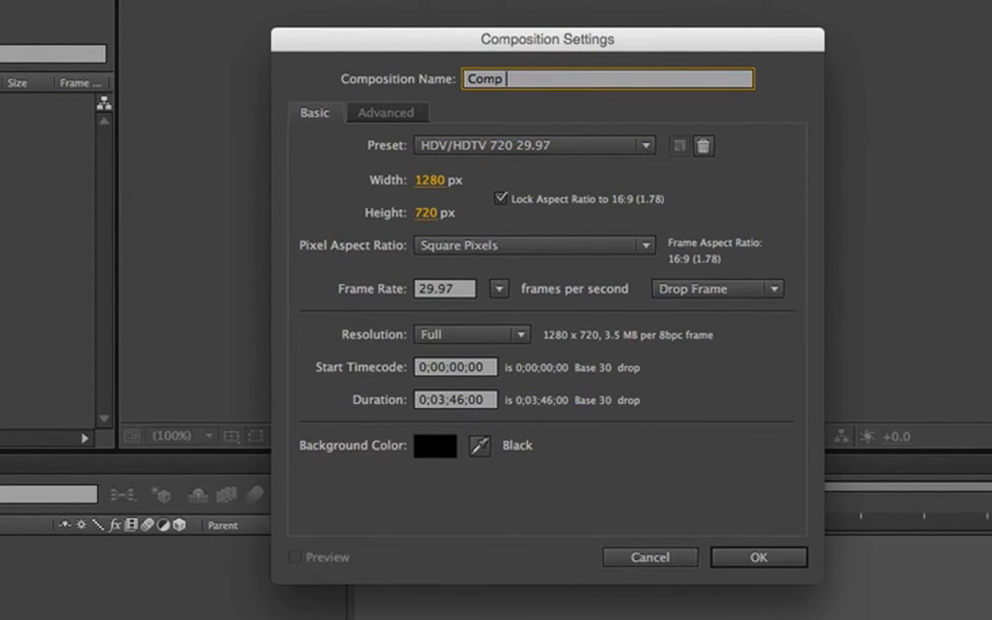
key("BackSpace")
type("Audio")
key("BackSpace")
key("BackSpace")
key("BackSpace")
key("BackSpace")
type("udio Spectrum with Wave")
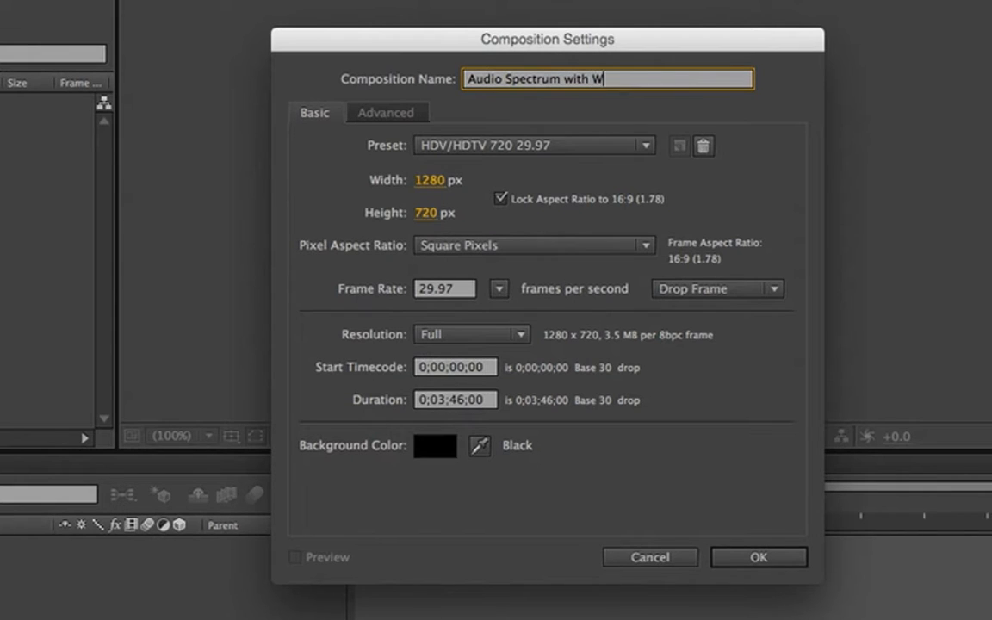
type("from")
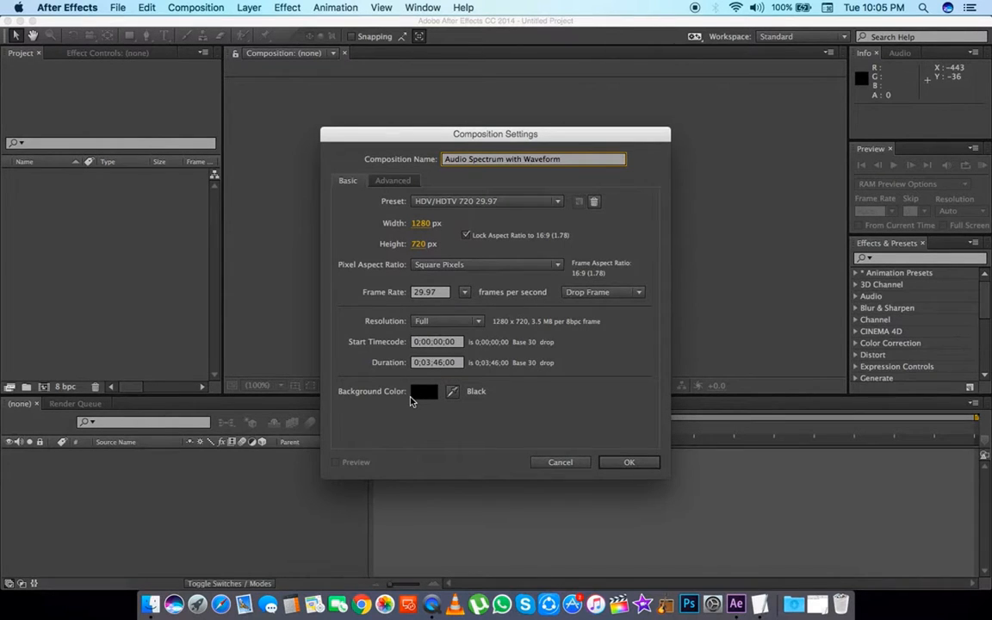
left_click(631, 463)
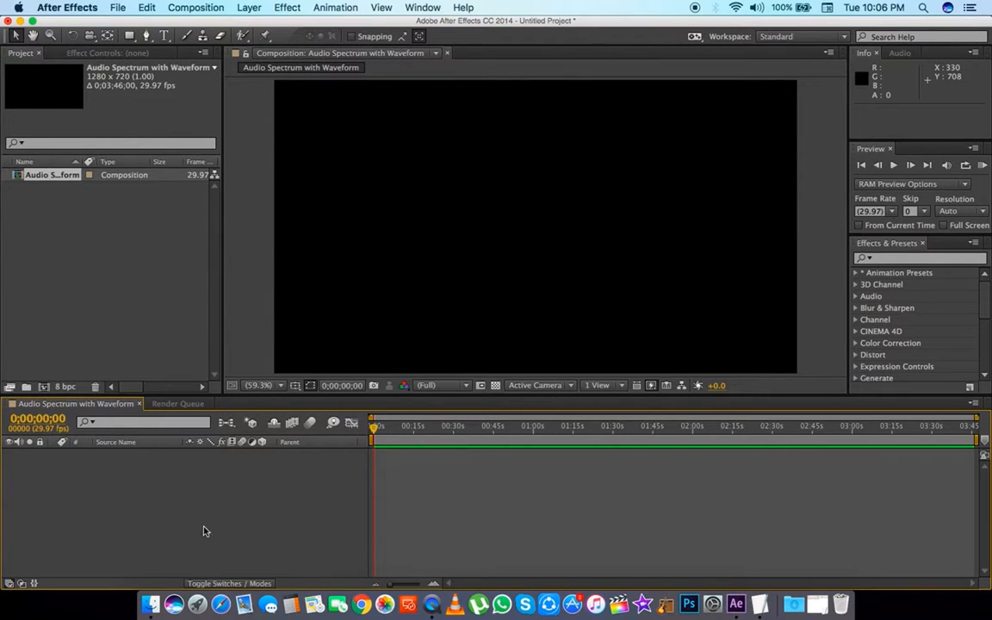
- Add a black 1280 x 720 px solid layer named "Audio Layer 1" to the composition
right_click(189, 483)
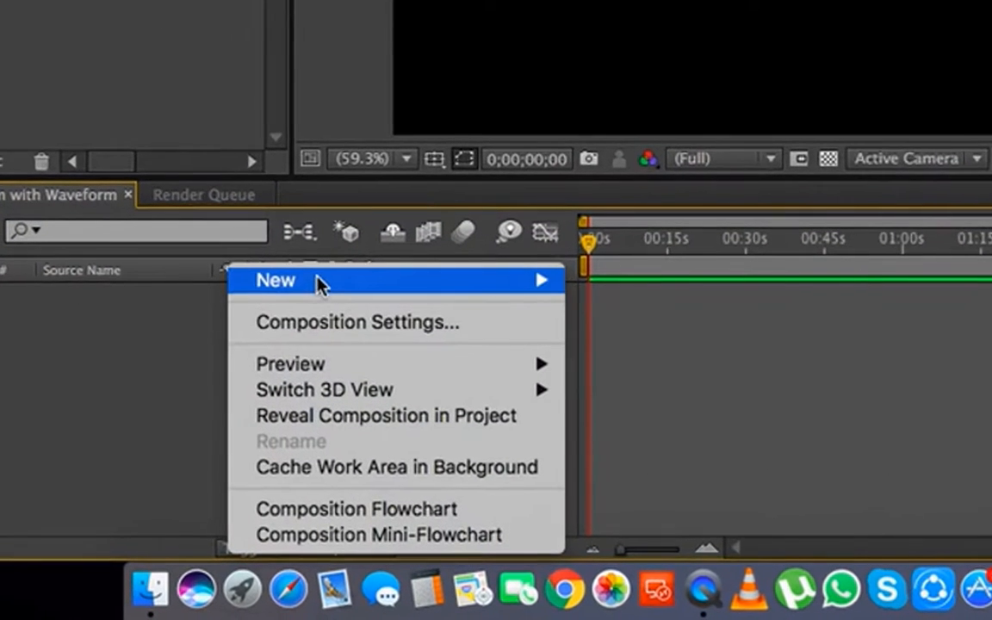
mouse_move(233, 452)
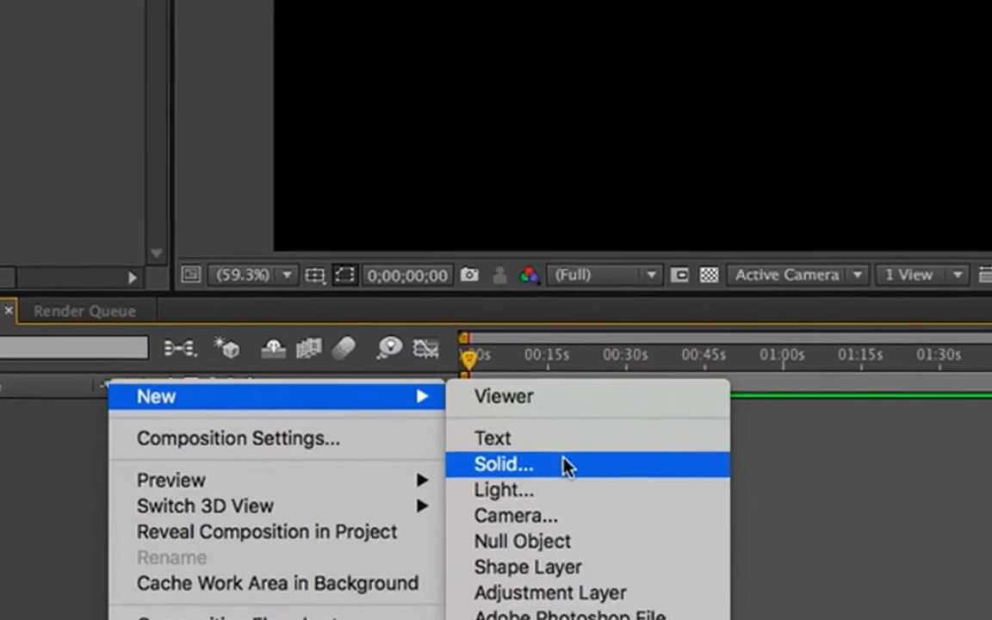
left_click(681, 348)
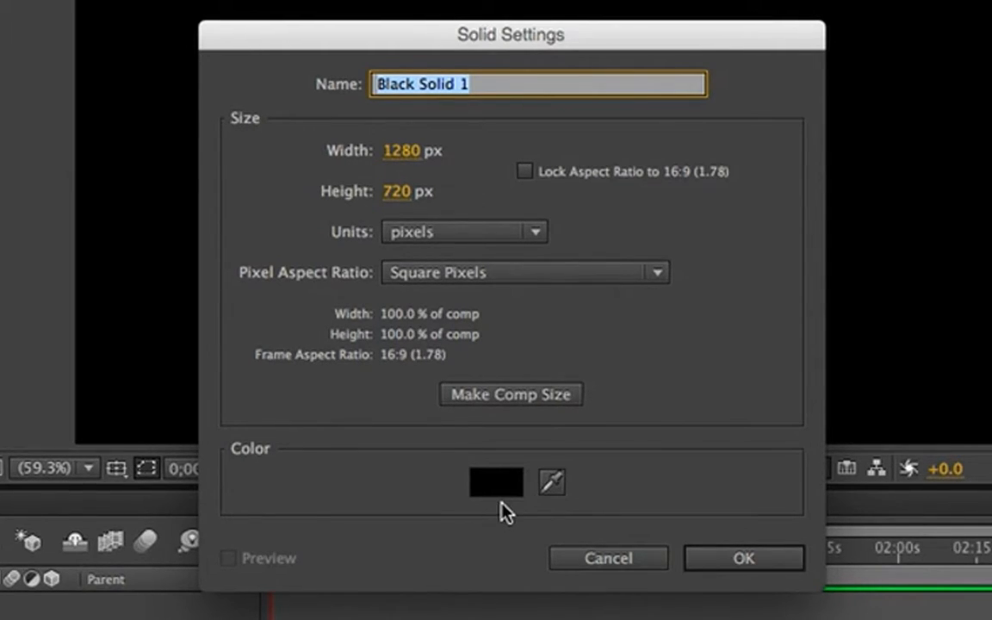
key("BackSpace")
type("A")
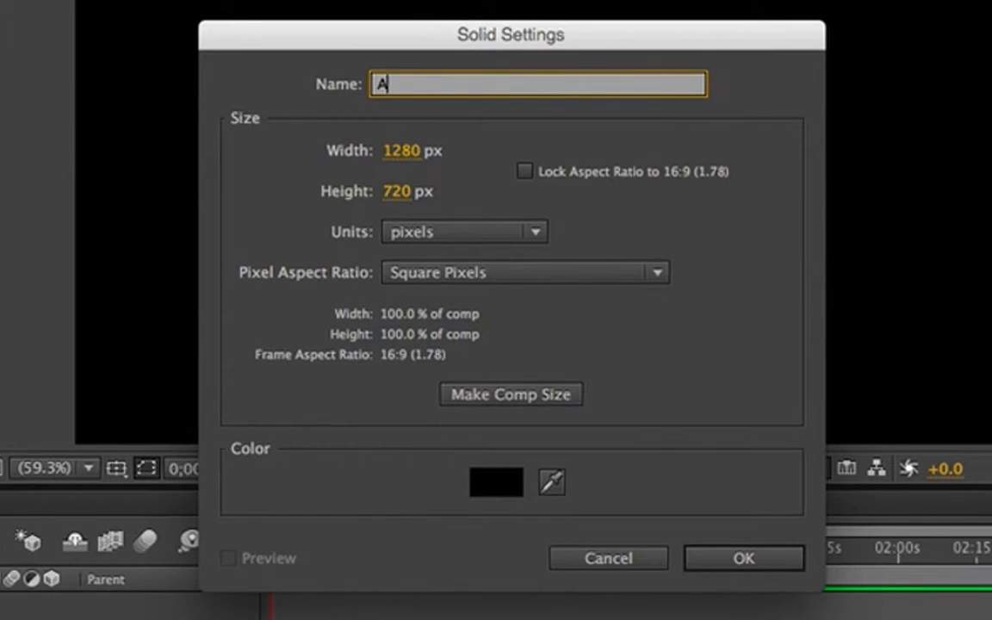
type("udio Layer 1")
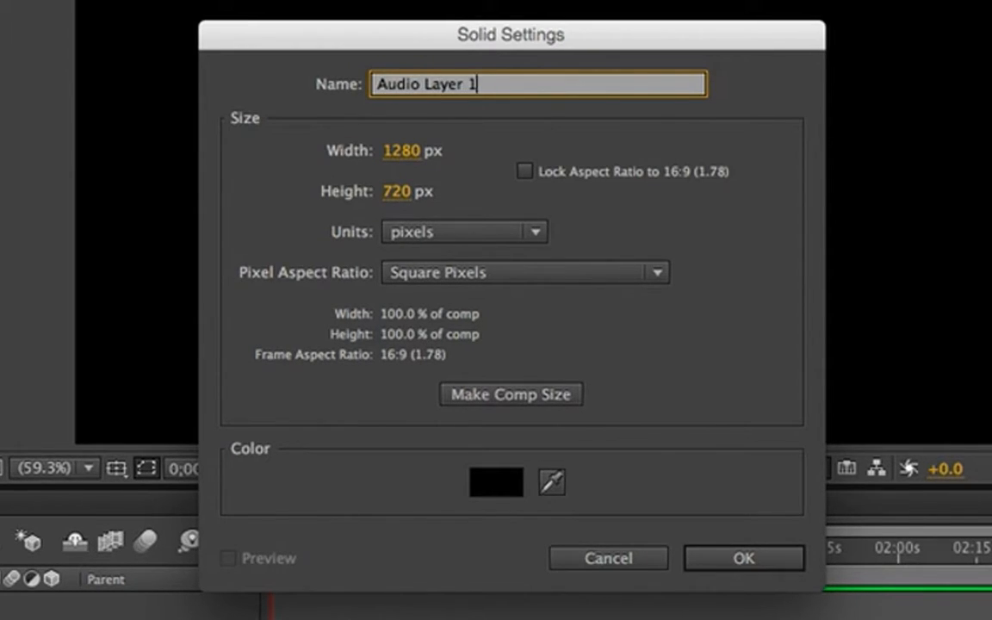
left_click(743, 558)
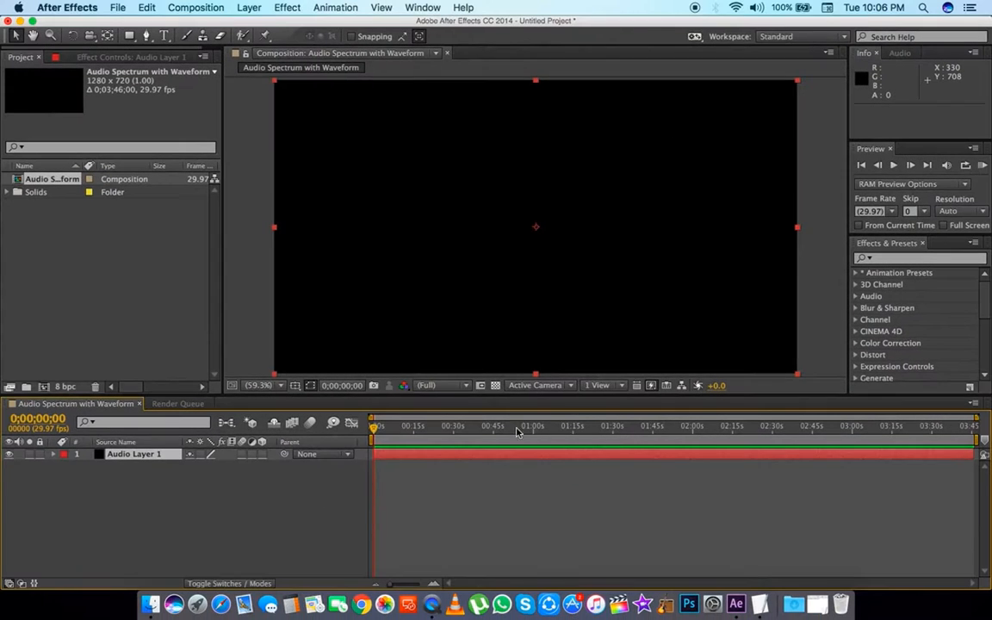
left_click(206, 484)
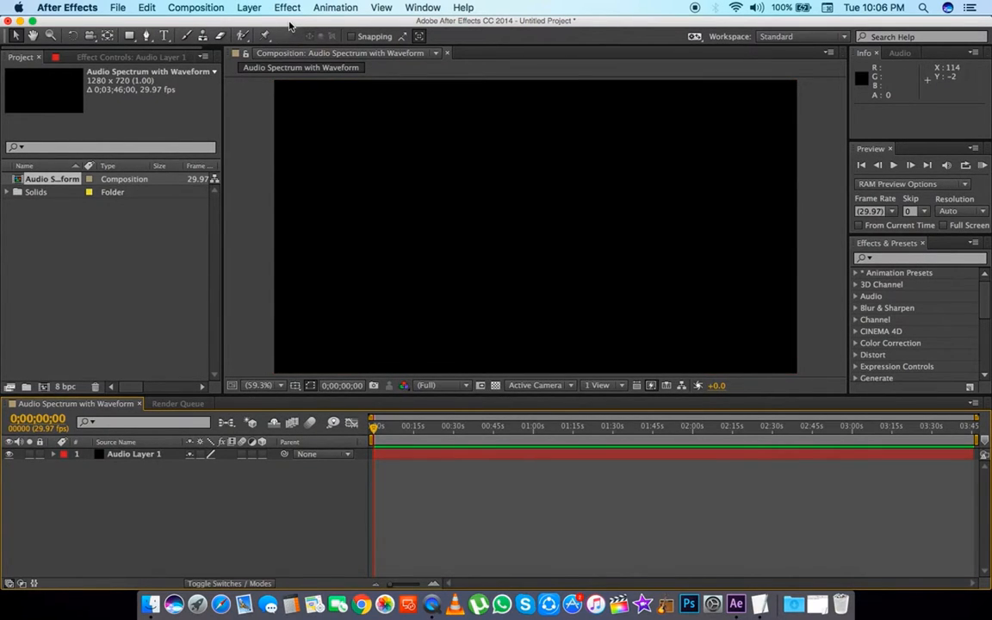
- Import videoplayback_2.m4a and the pioneer DJ image from the desktop into the project
left_click_drag(290, 24, 290, 95)
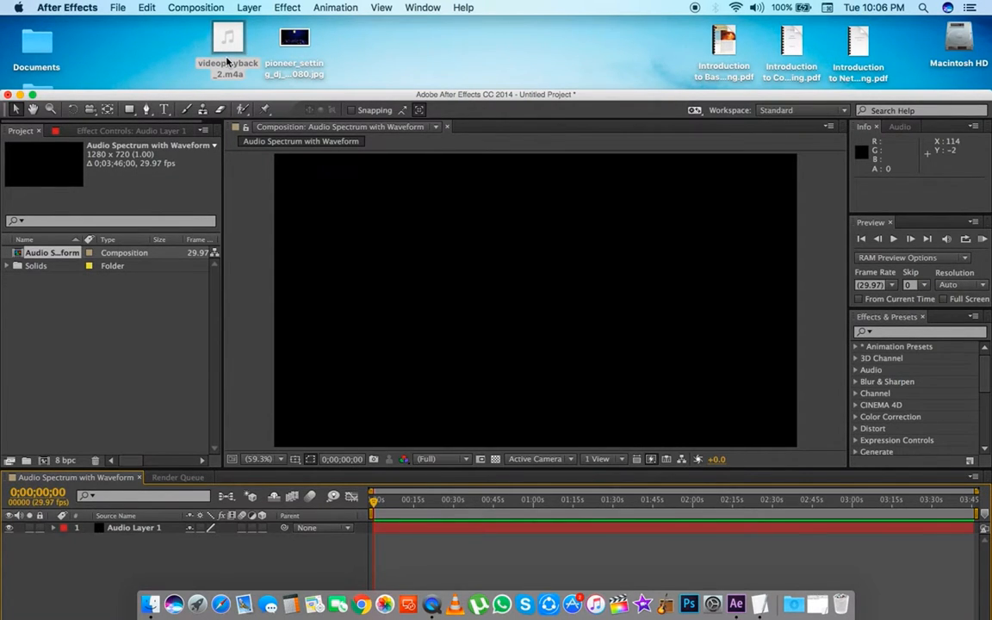
left_click_drag(381, 49, 167, 29)
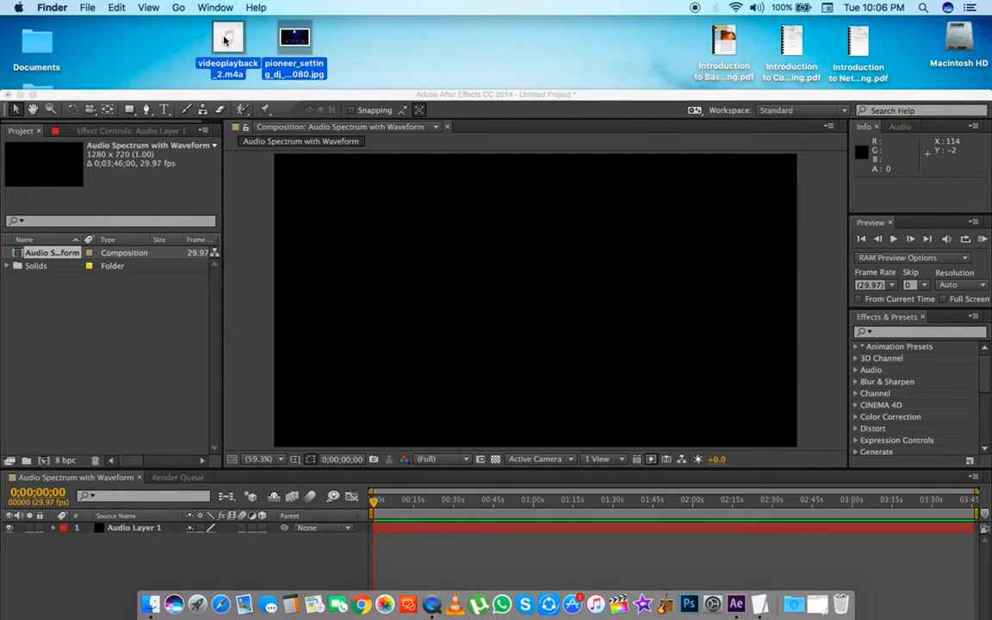
left_click_drag(224, 38, 82, 337)
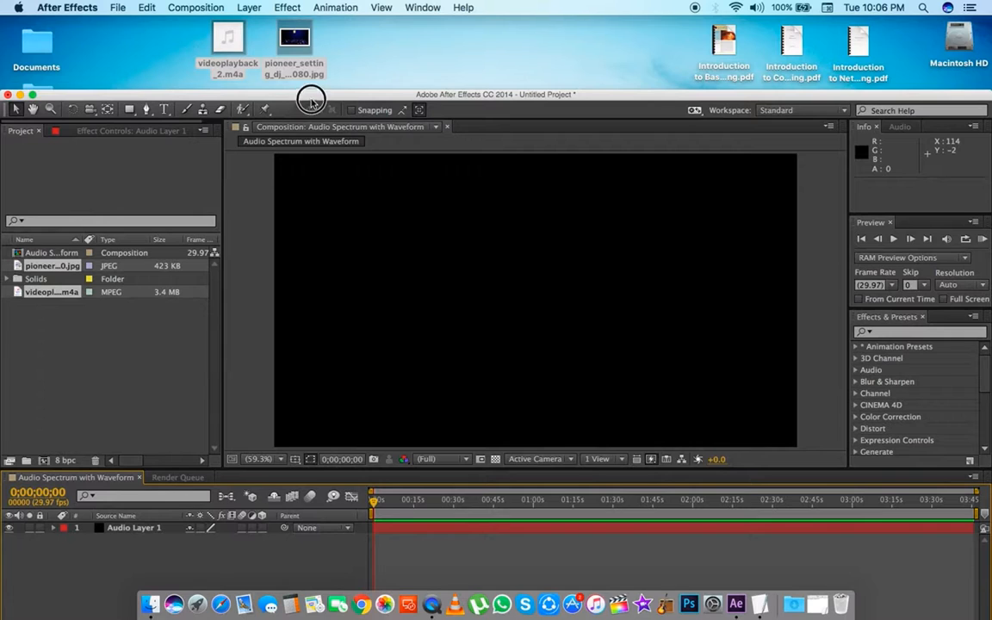
left_click_drag(284, 94, 280, 15)
- Add the pioneer image and the videoplayback_2.m4a audio to the timeline, with Audio Layer 1 on top of the layer stack
left_click_drag(54, 217, 166, 520)
left_click(166, 520)
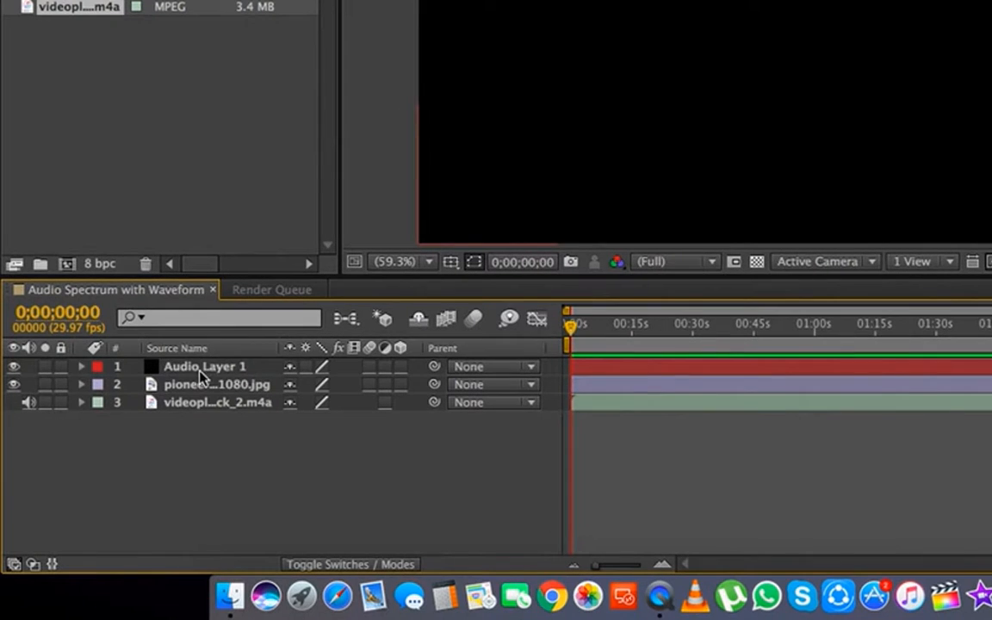
mouse_move(199, 372)
left_mouse_down()
mouse_move(190, 398)
mouse_move(198, 385)
left_mouse_up()
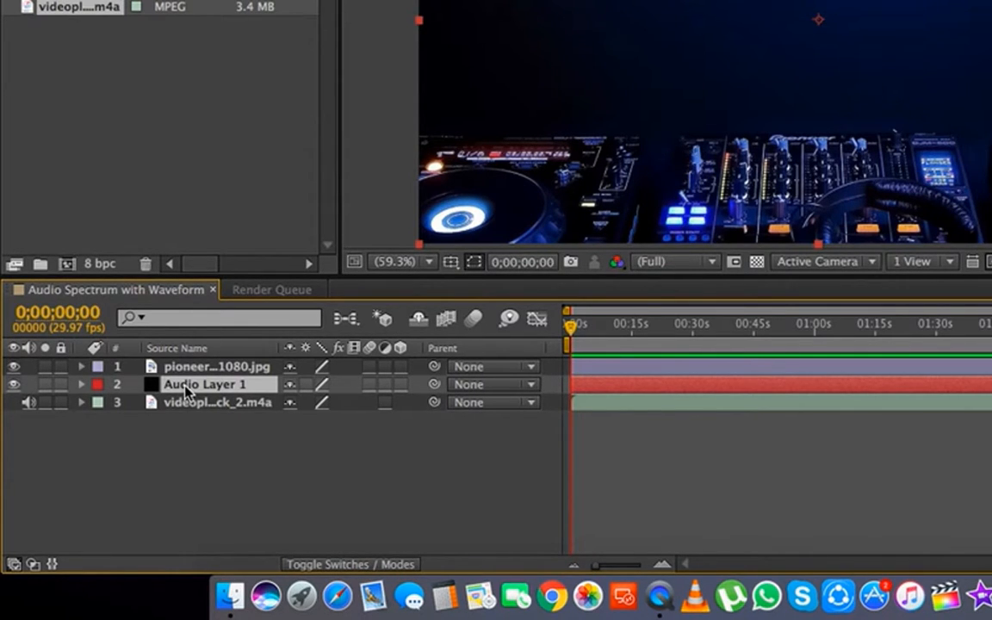
left_click_drag(185, 389, 184, 363)
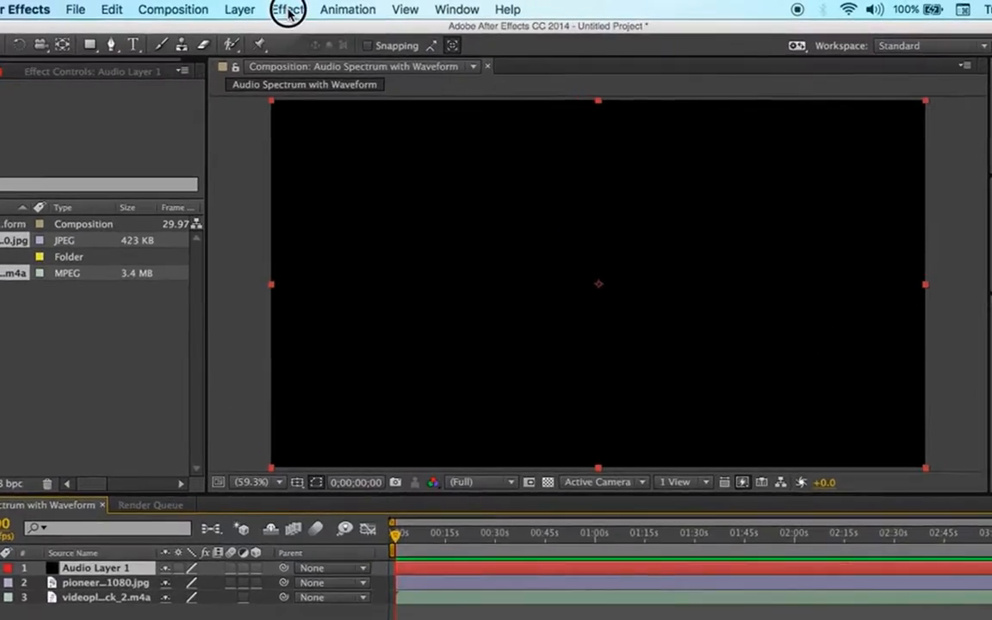
- Apply the Audio Spectrum effect to Audio Layer 1
left_click(287, 7)
mouse_move(354, 286)
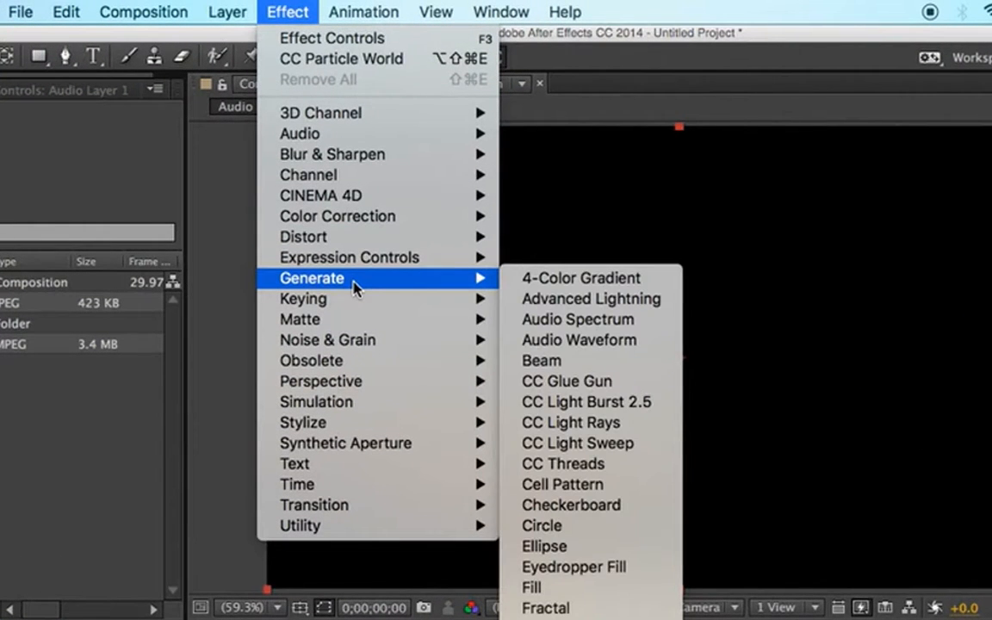
left_click(567, 325)
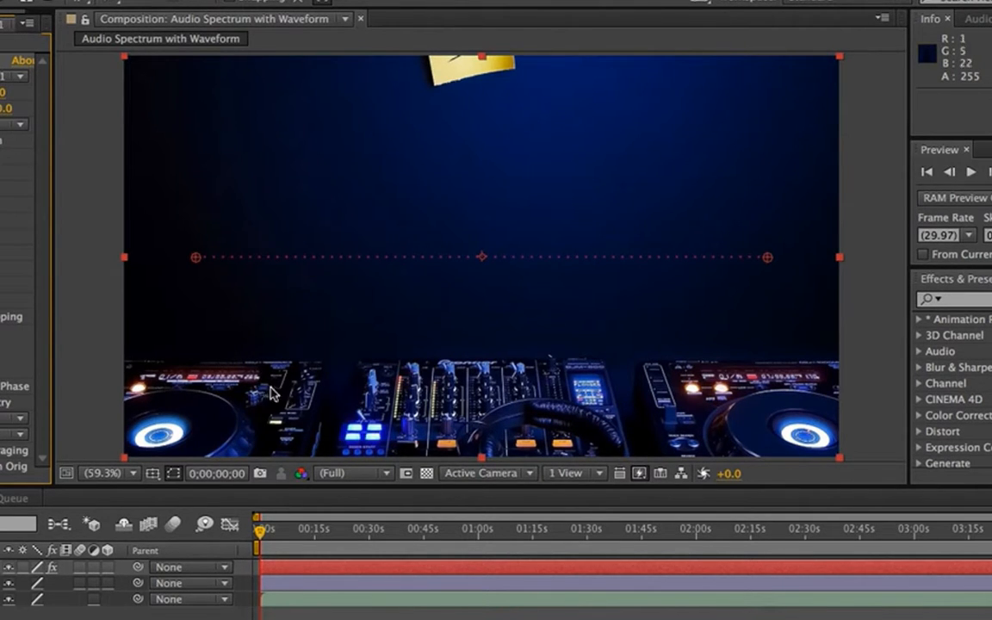
- Move the current time to 0;00;10;03 and set the Audio Spectrum's audio source to the videoplayback_2.m4a layer
left_click_drag(259, 535, 297, 531)
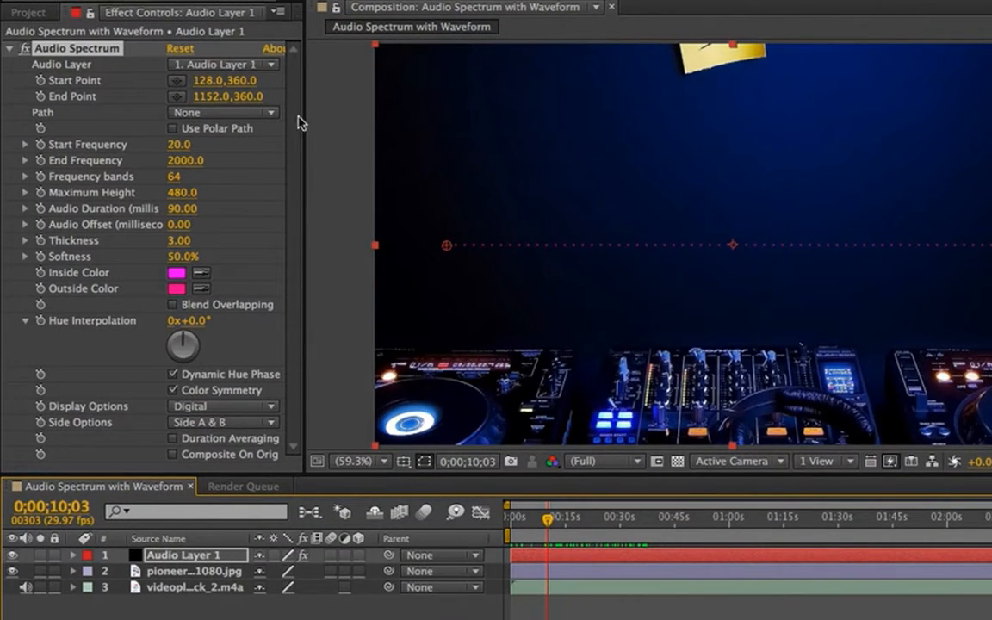
left_click(260, 65)
left_click(268, 150)
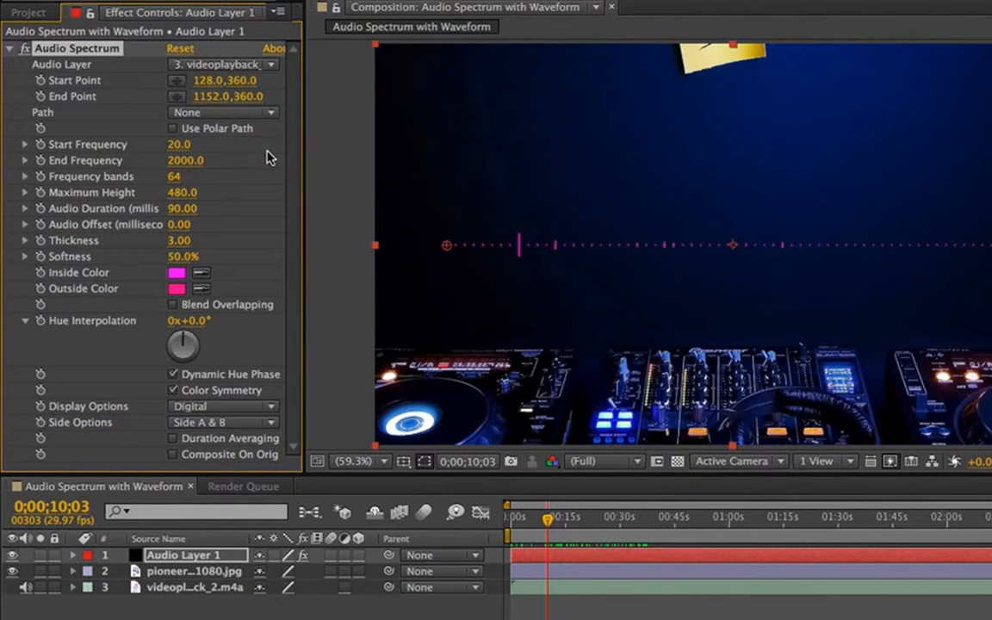
- Scrub the timeline between about 0;00;09;17 and 0;00;14;07 to examine how the spectrum reacts to the audio
left_click(553, 521)
left_click_drag(554, 521, 563, 521)
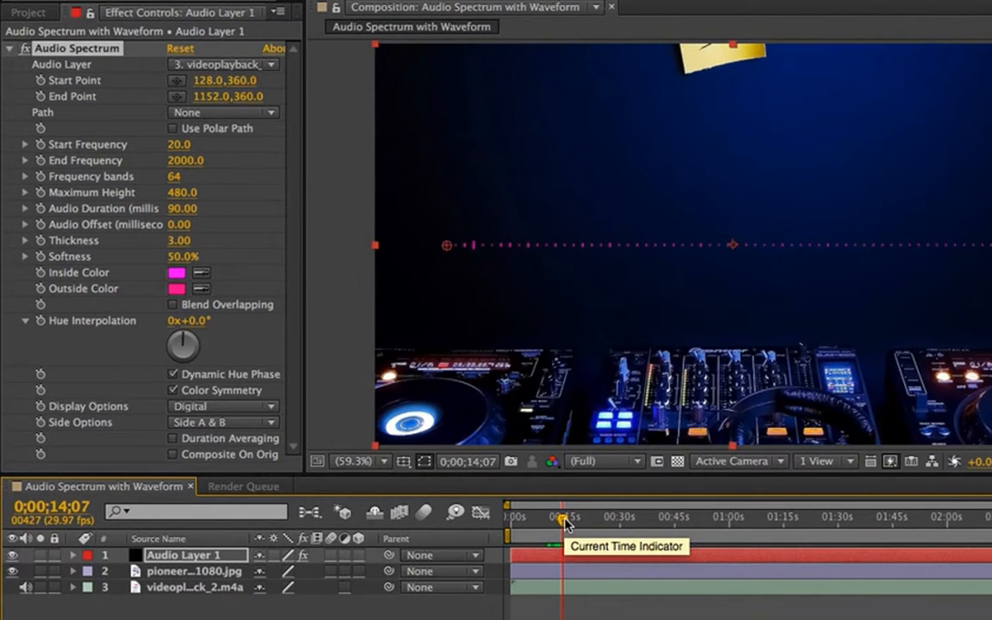
mouse_move(564, 522)
left_mouse_down()
mouse_move(512, 522)
mouse_move(547, 520)
left_mouse_up()
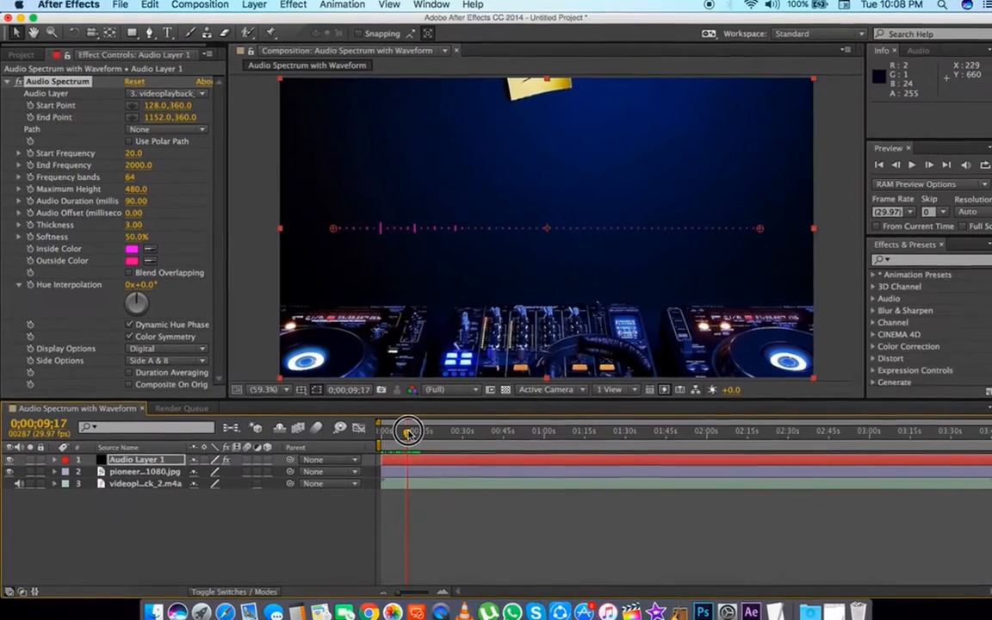
left_click_drag(409, 431, 407, 432)
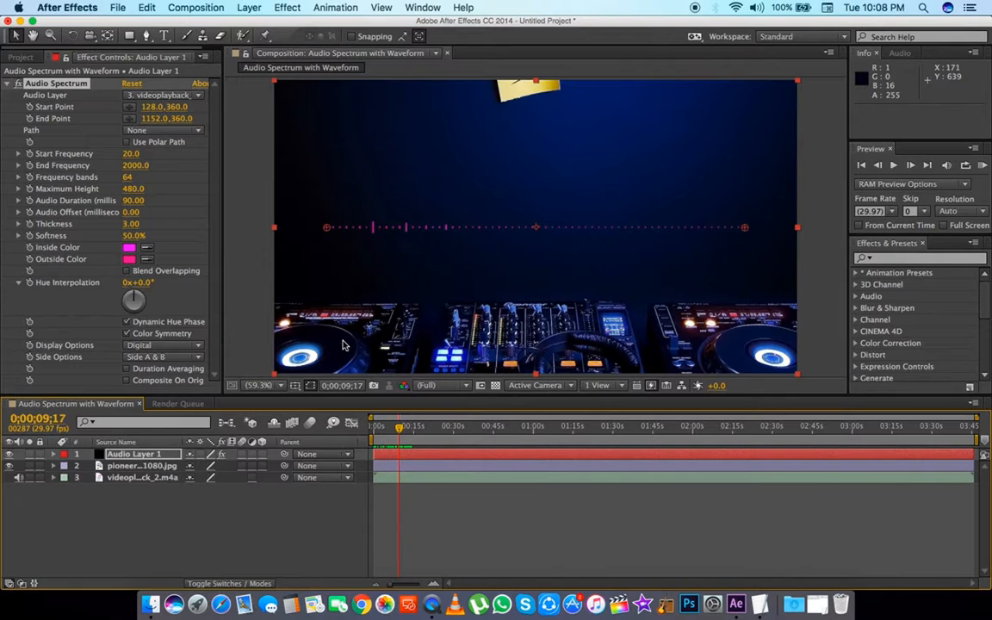
- Set the spectrum's Side Options to Side A and move Audio Layer 1 down over the DJ decks, to about 641.7, 665.2
left_click(169, 358)
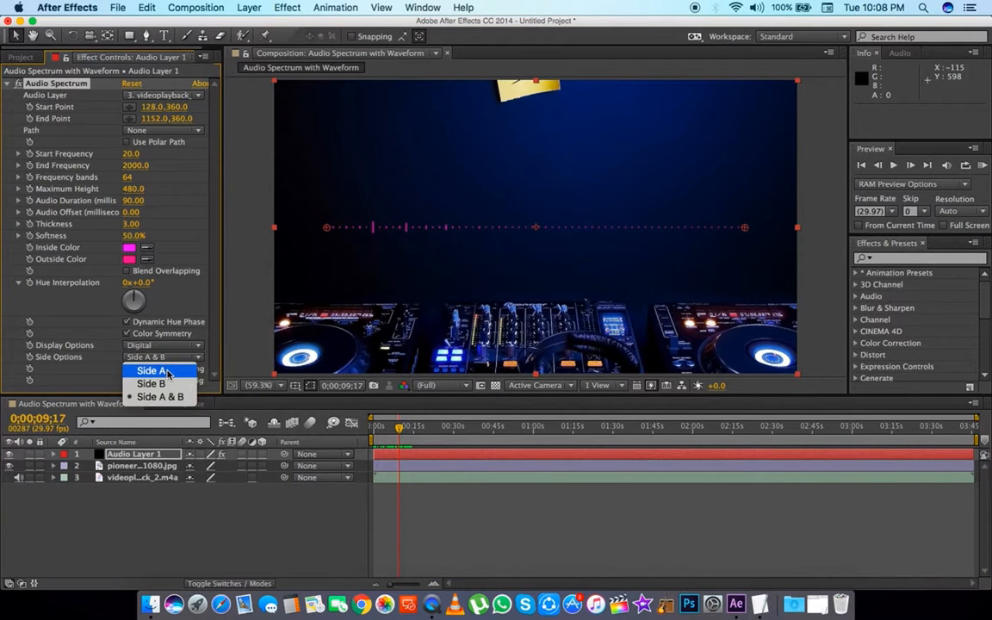
left_click(168, 372)
left_click_drag(508, 249, 509, 373)
- Check the spectrum's placement against the Title/Action Safe guides and hide the guides again
left_click(294, 387)
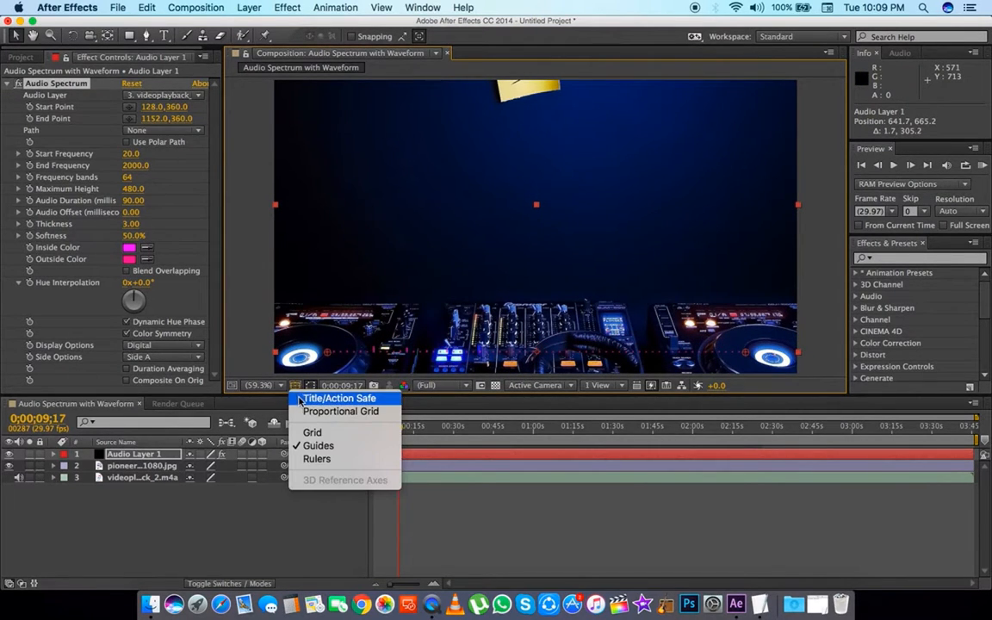
left_click(336, 399)
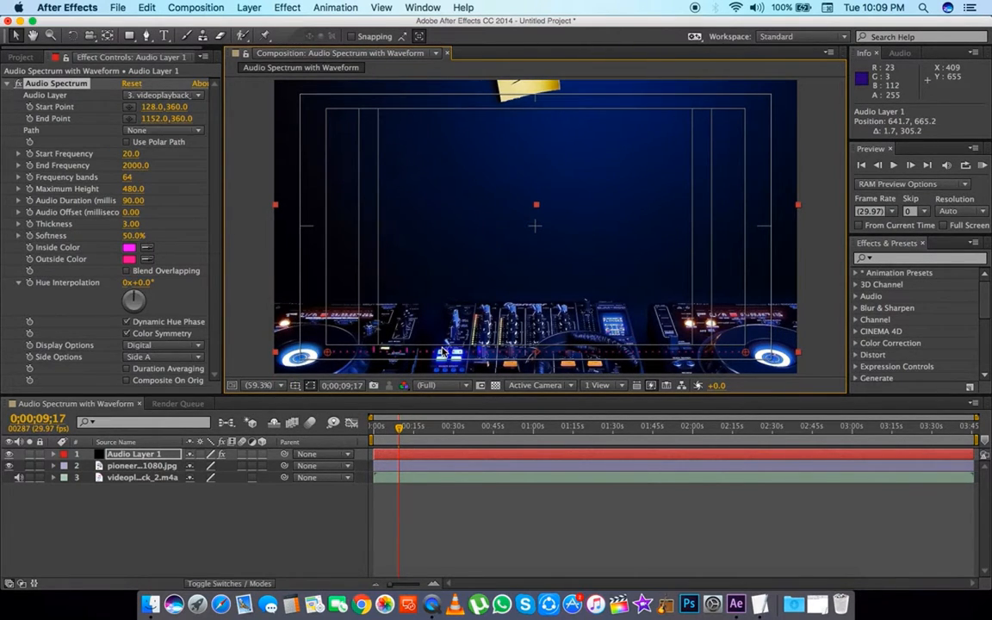
left_click(295, 385)
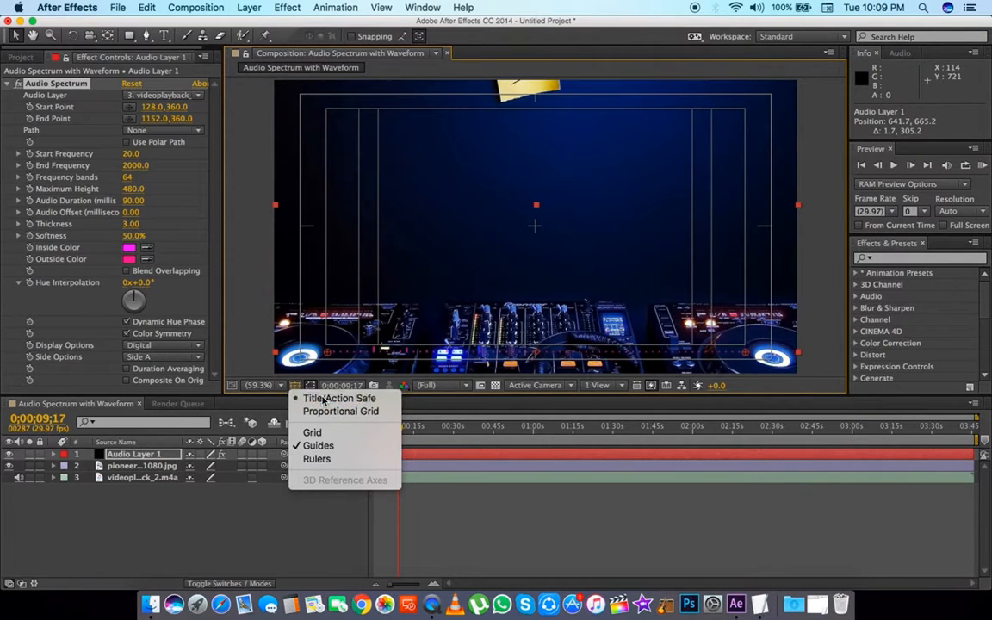
left_click(324, 401)
- Stretch Audio Layer 1 vertically to about 131% scale and return the current time to 0;00;00;00
left_click_drag(535, 204, 536, 162)
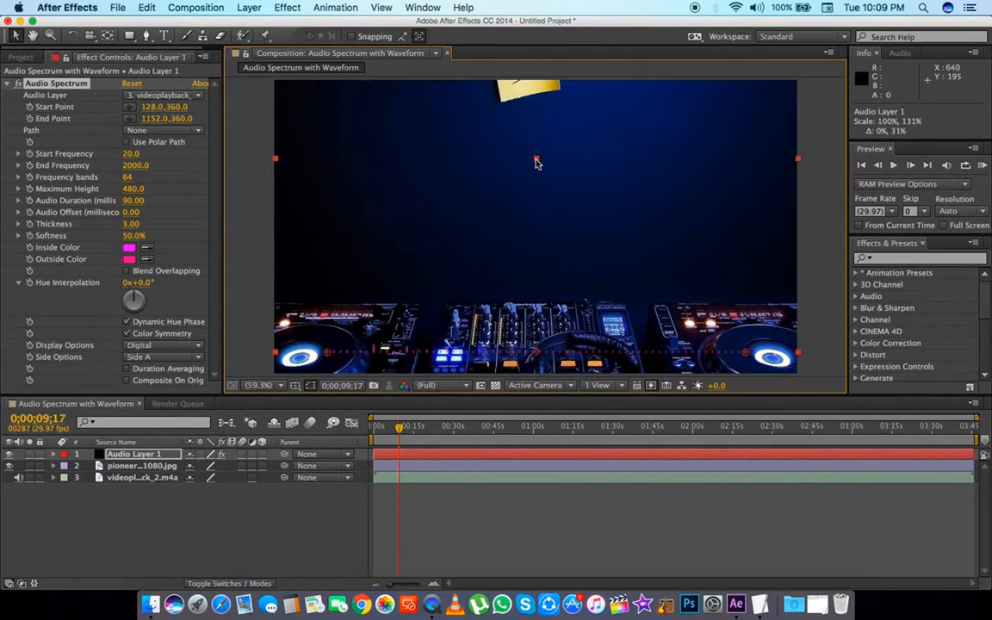
left_click_drag(398, 425, 375, 428)
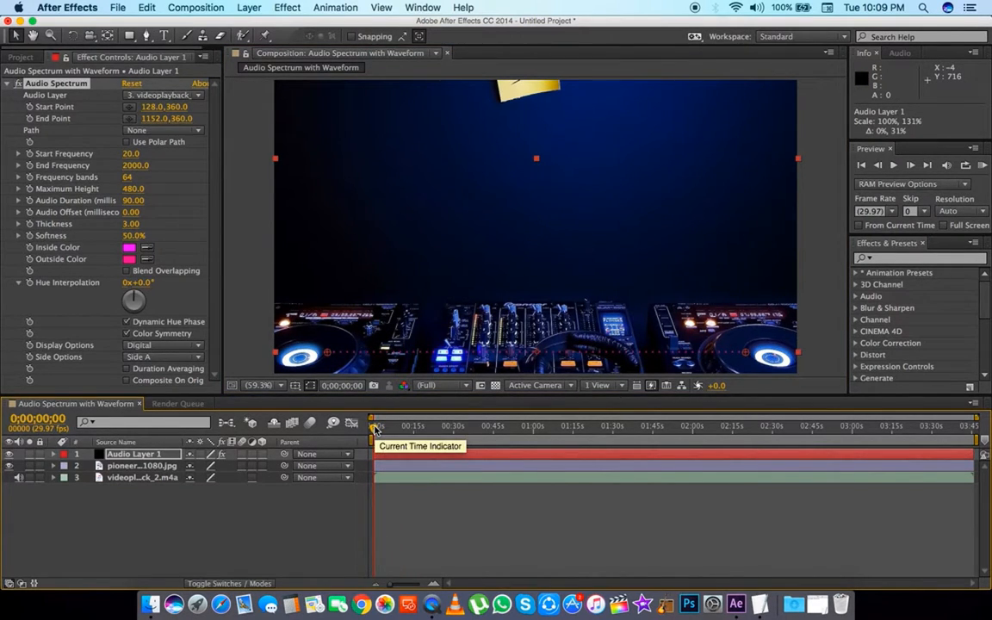
- Set the spectrum's Inside Color to white (FFFFFF) and its Outside Color to blue
left_click(128, 250)
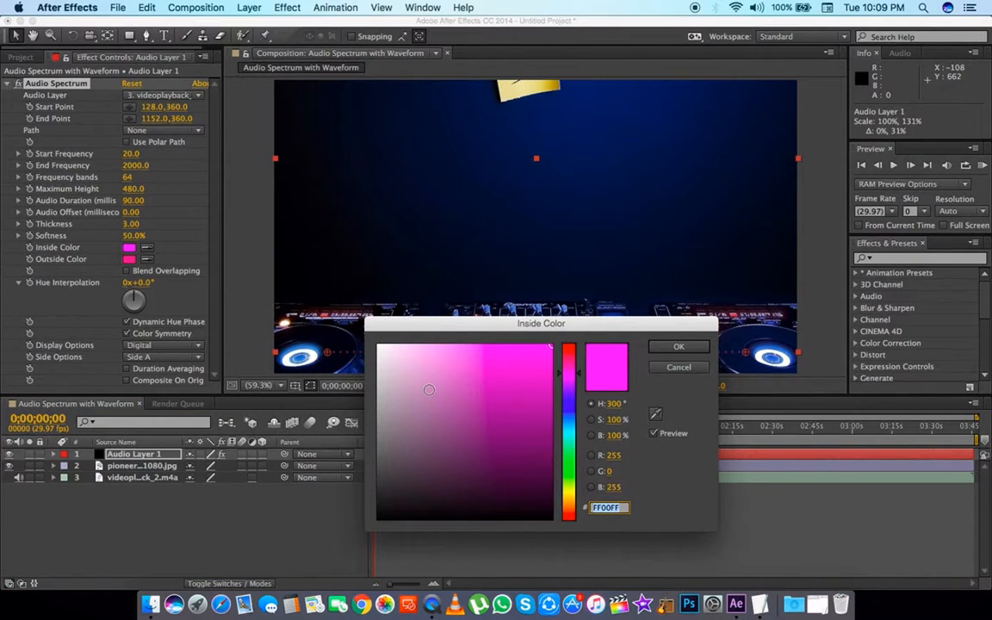
left_click_drag(428, 389, 376, 348)
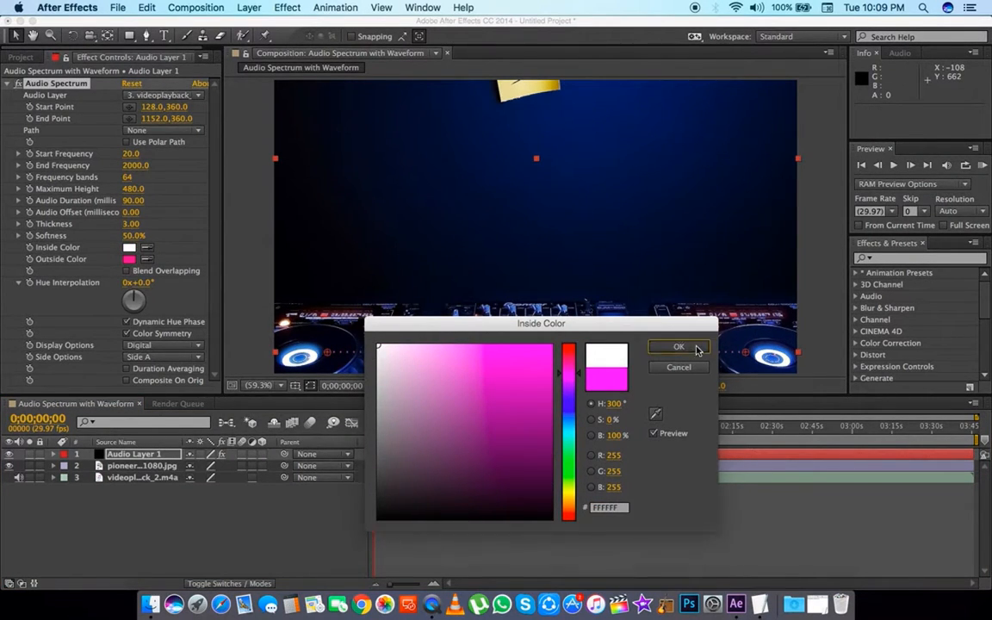
left_click(679, 347)
left_click(129, 258)
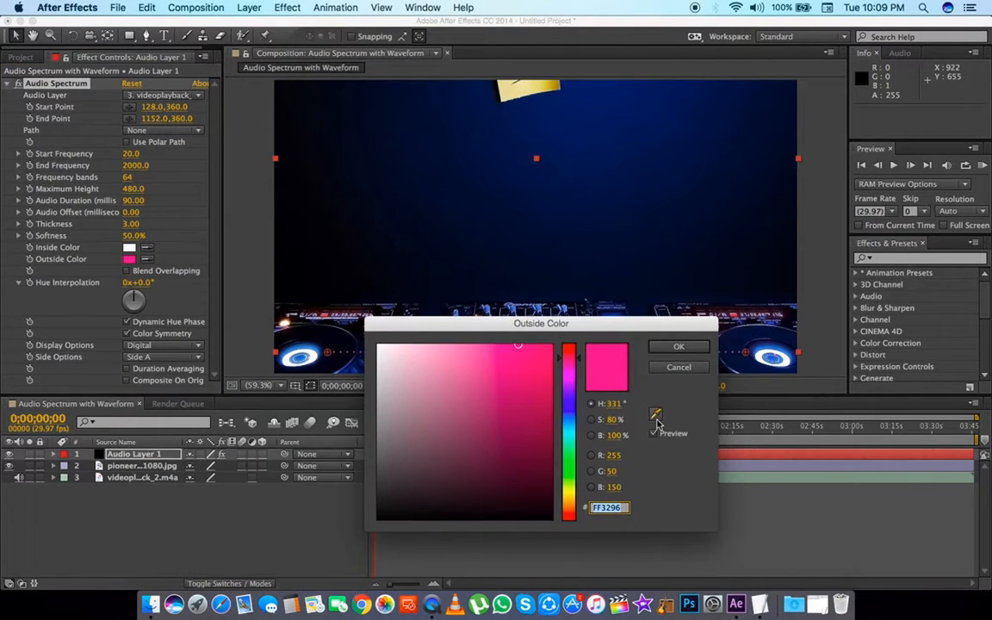
left_click(568, 408)
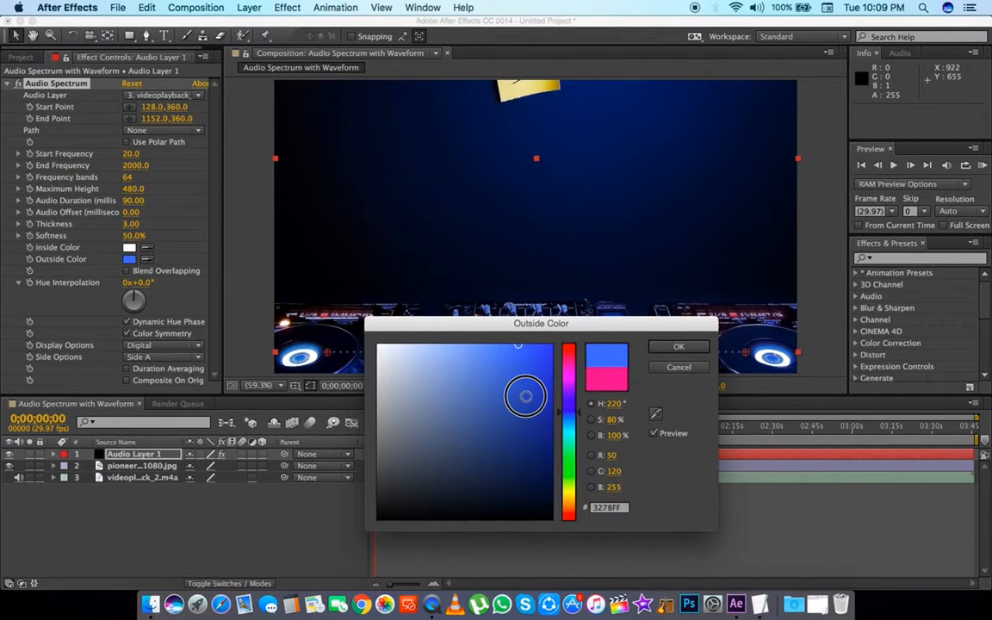
left_click(665, 348)
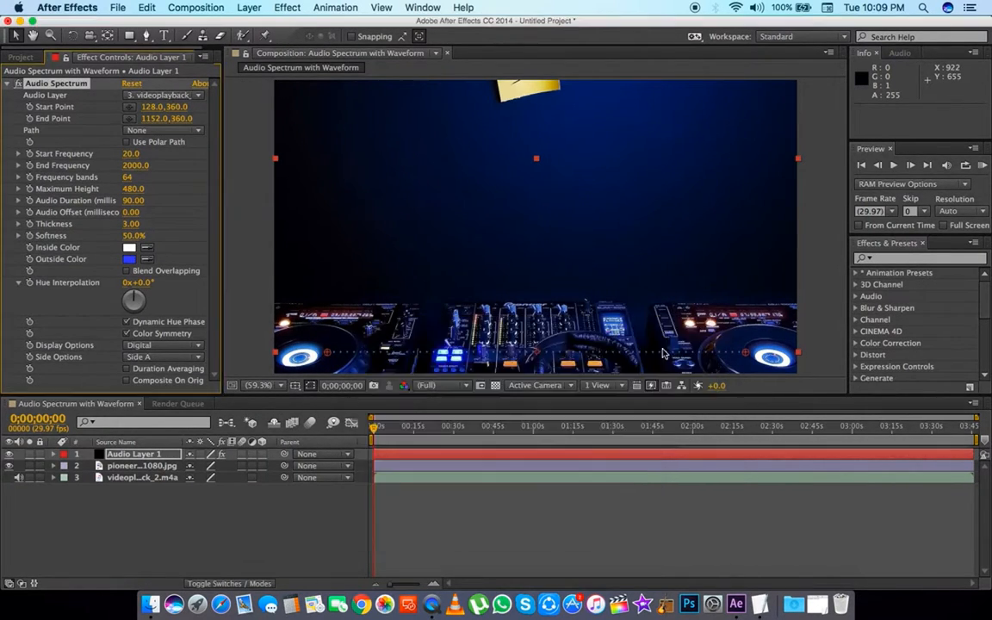
- Set the spectrum's Frequency bands to 120 and its Maximum Height to 600
left_click(129, 177)
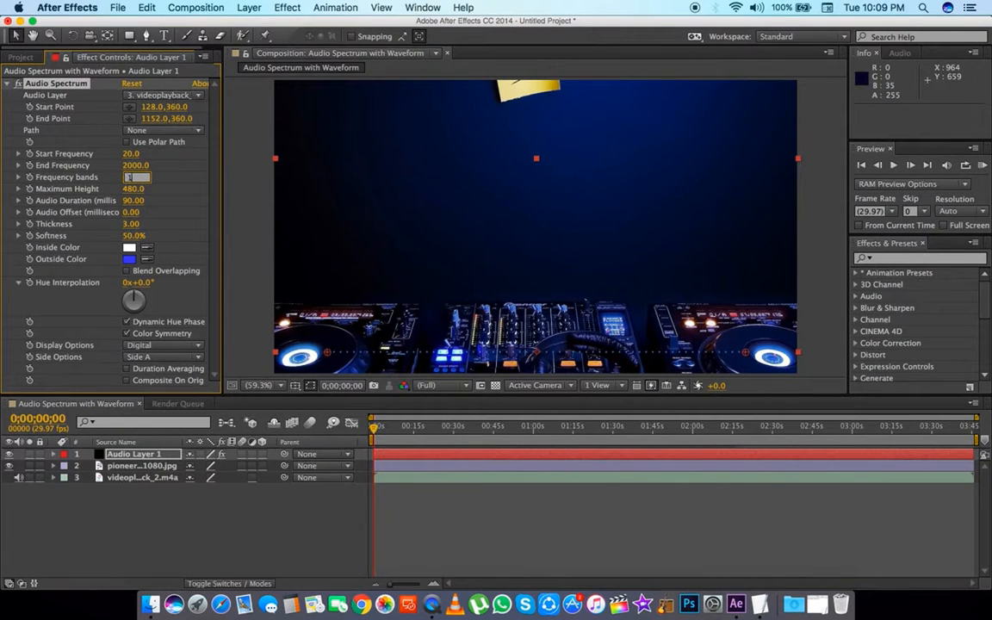
key("Return")
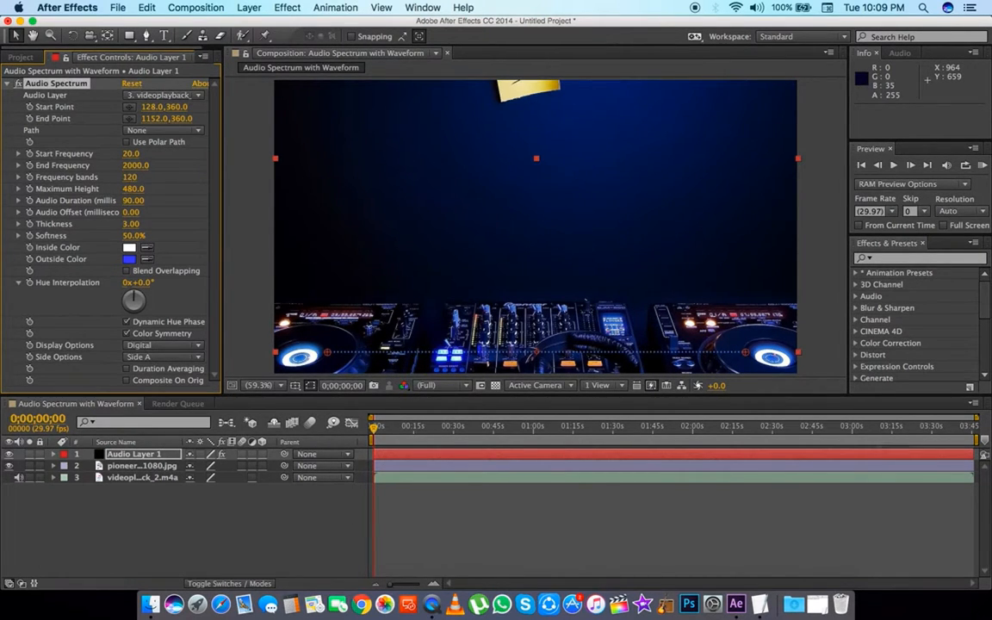
left_click(129, 190)
type("600")
key("Return")
- Set the spectrum's Audio Duration to 40 milliseconds and its Thickness to 5
left_click(126, 201)
key("Return")
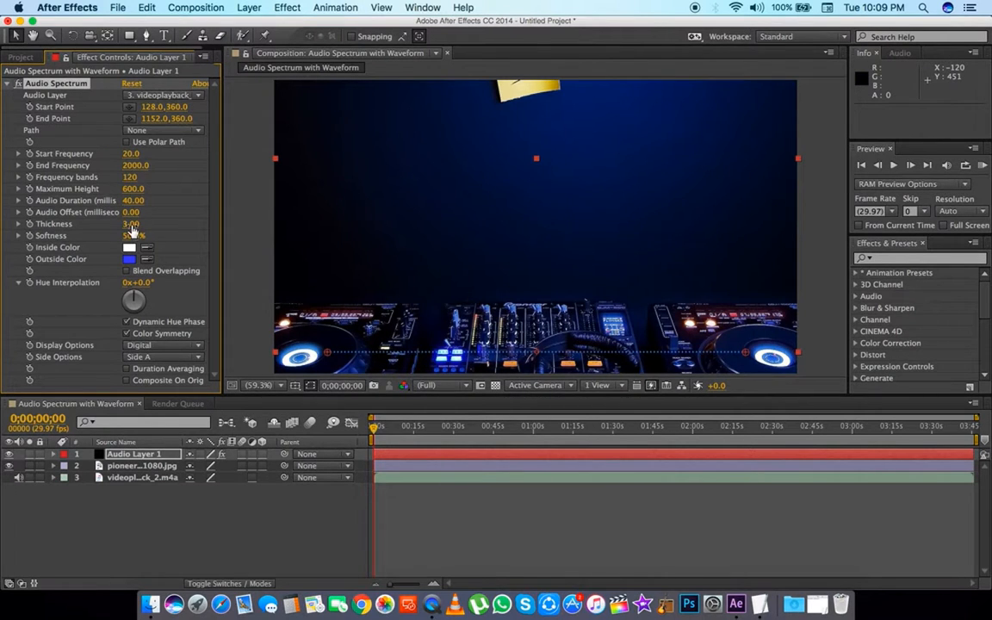
left_click_drag(129, 223, 148, 228)
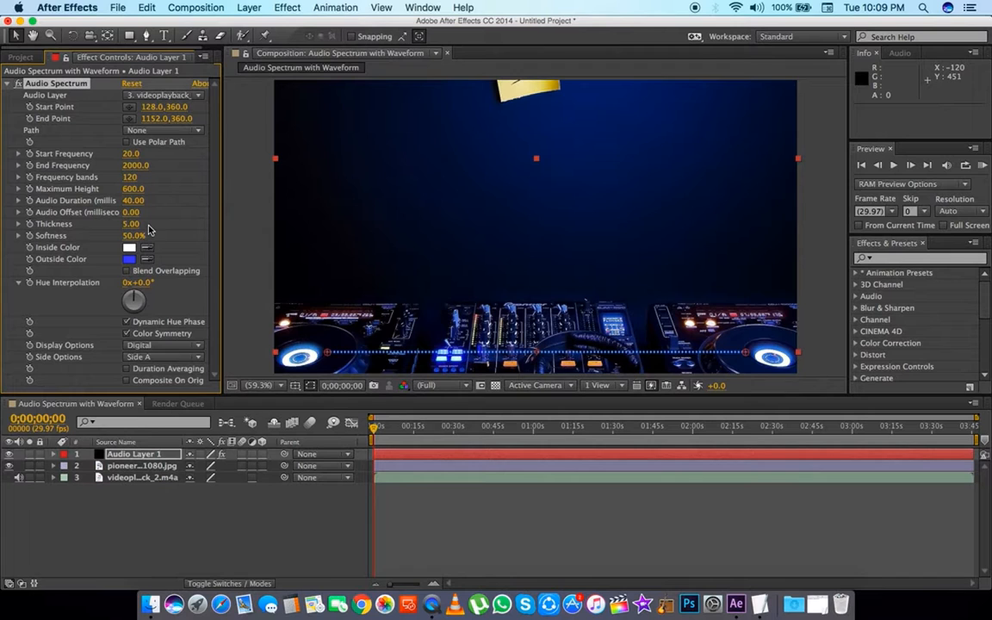
- Widen Audio Layer 1 to about 120% horizontal scale and move the current time to 0;00;21;15
left_click_drag(276, 352, 222, 353)
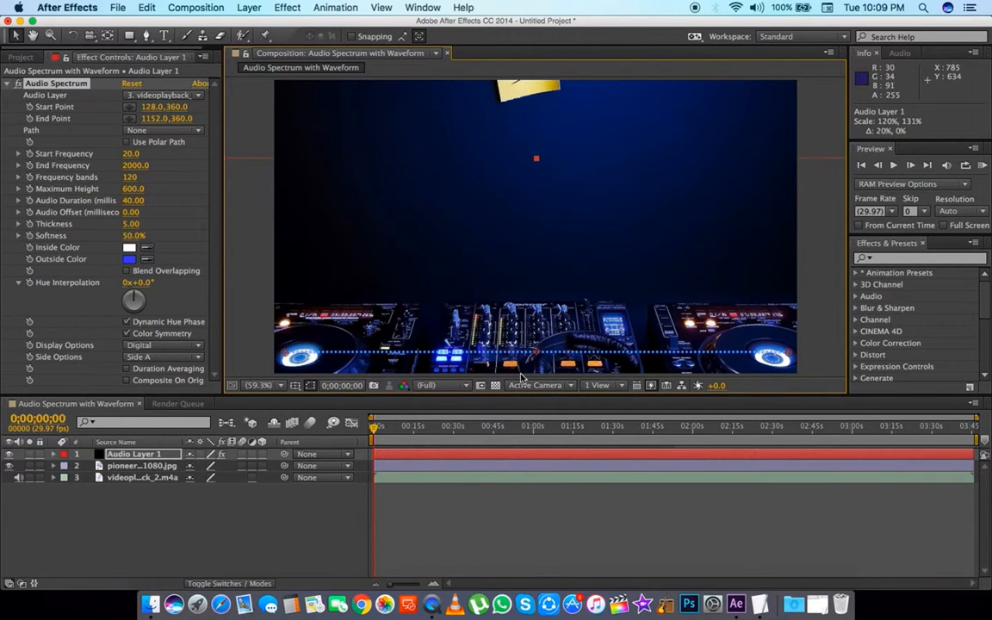
left_click_drag(374, 428, 432, 436)
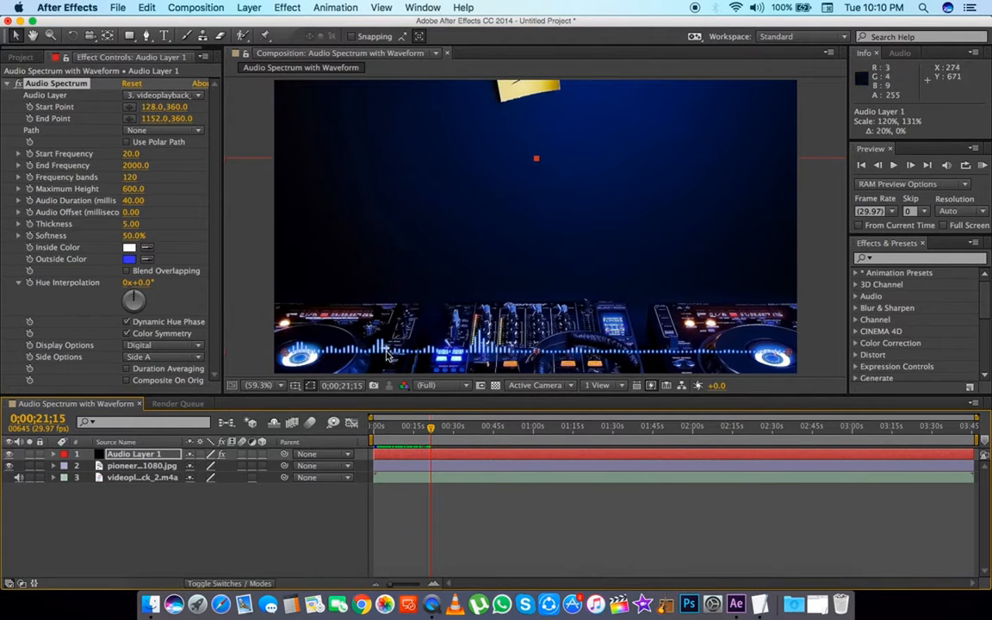
- Set the Audio Spectrum's Maximum Height to 780
left_click_drag(133, 189, 143, 191)
left_click(143, 191)
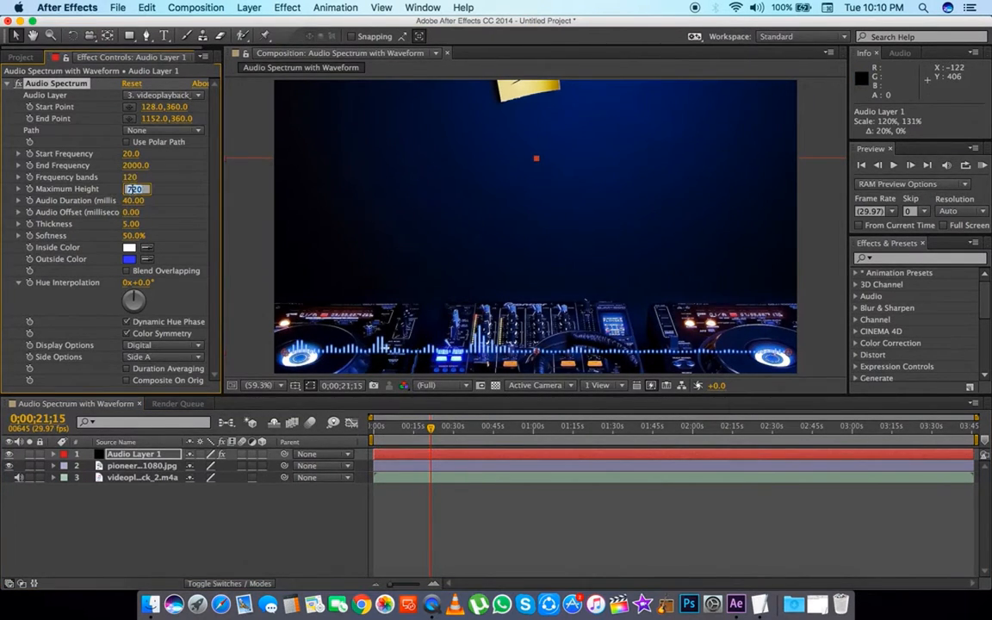
type("780")
key("Return")
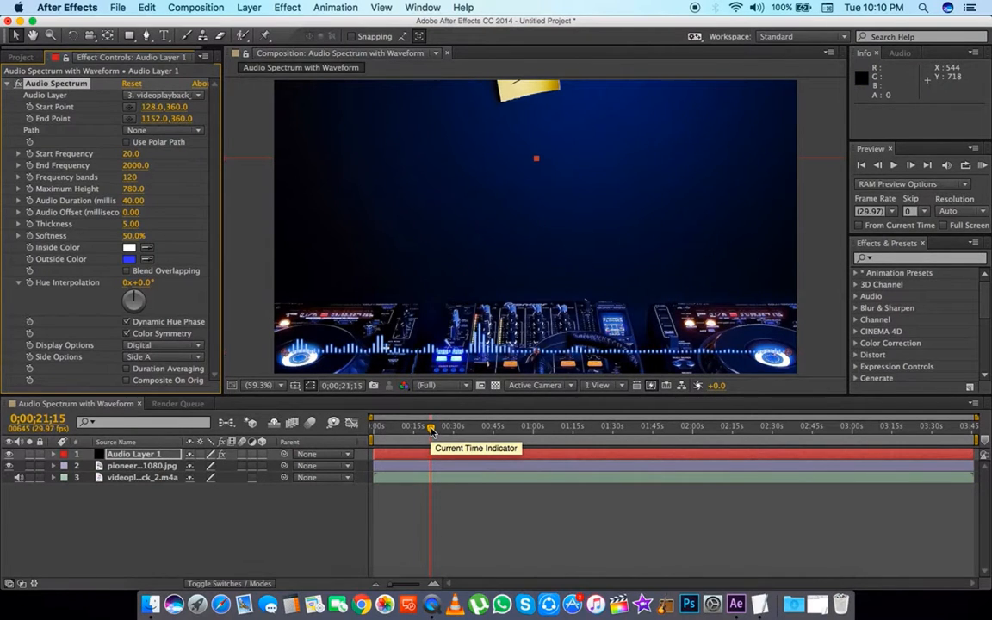
- Scrub through the song to 0;02;54;12 and set the spectrum's Maximum Height to 760
left_click_drag(431, 431, 837, 459)
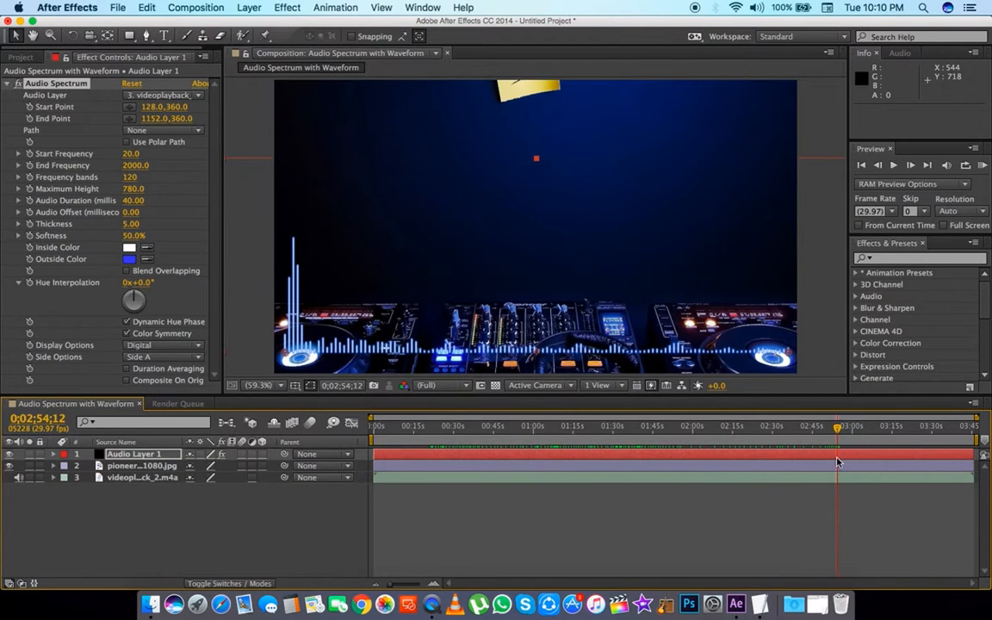
left_click(134, 189)
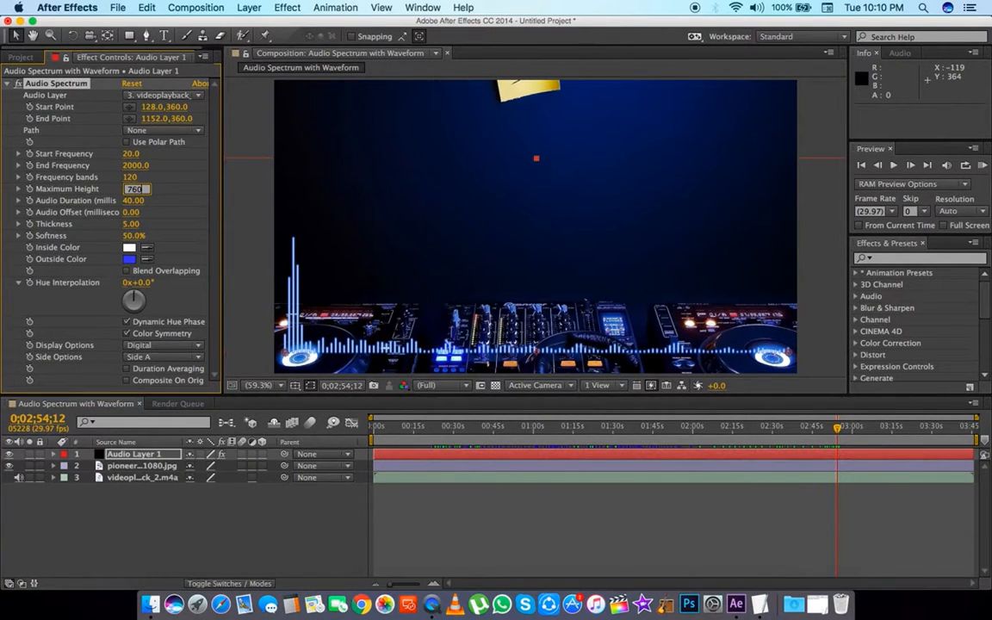
key("Return")
- Create a new black solid layer named Audio Layer 2 at the default 1280 by 720 px size
left_click(180, 504)
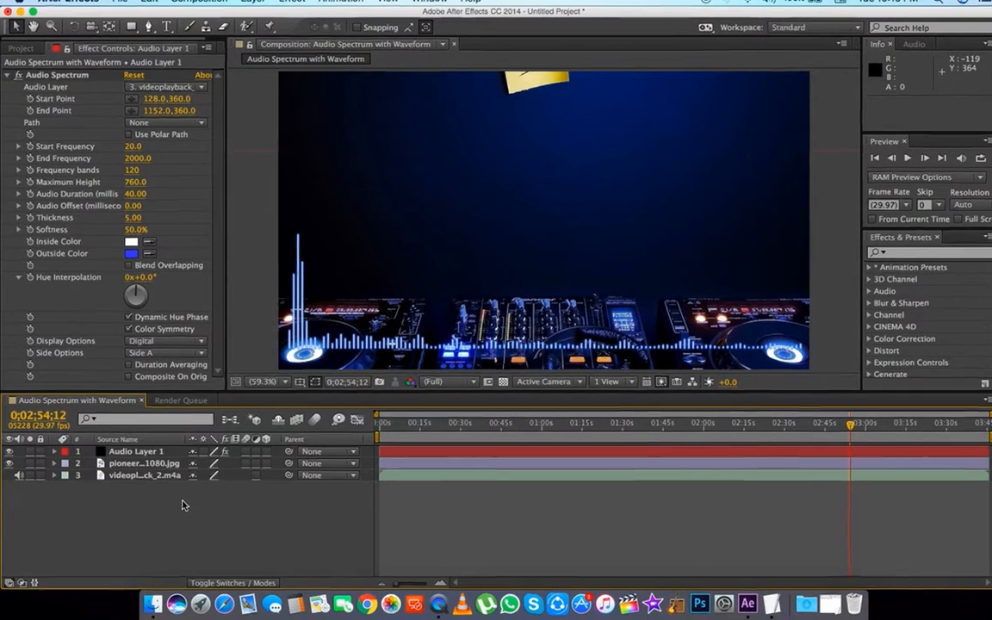
right_click(181, 506)
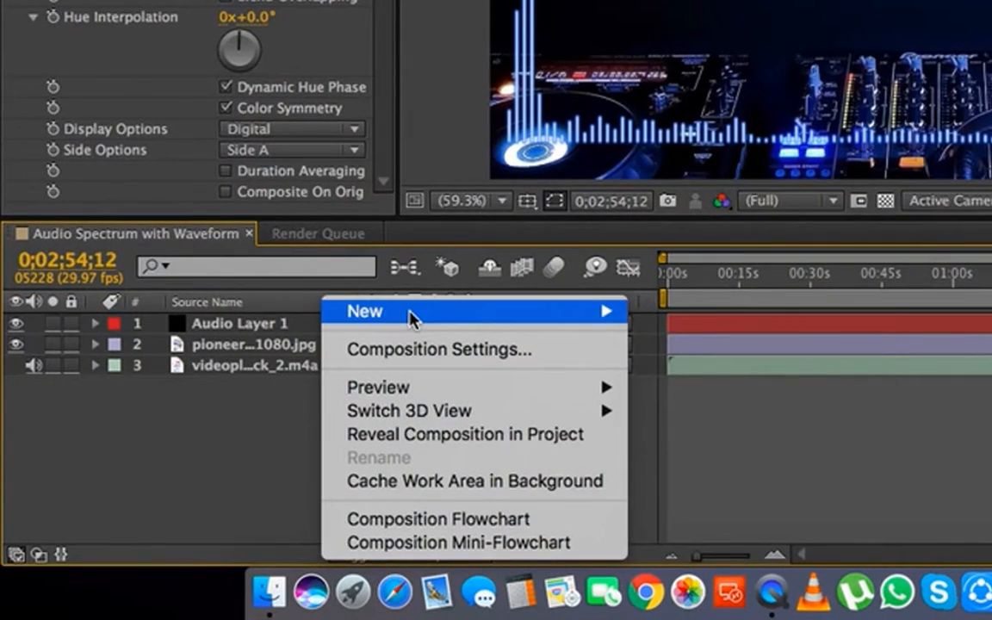
mouse_move(410, 319)
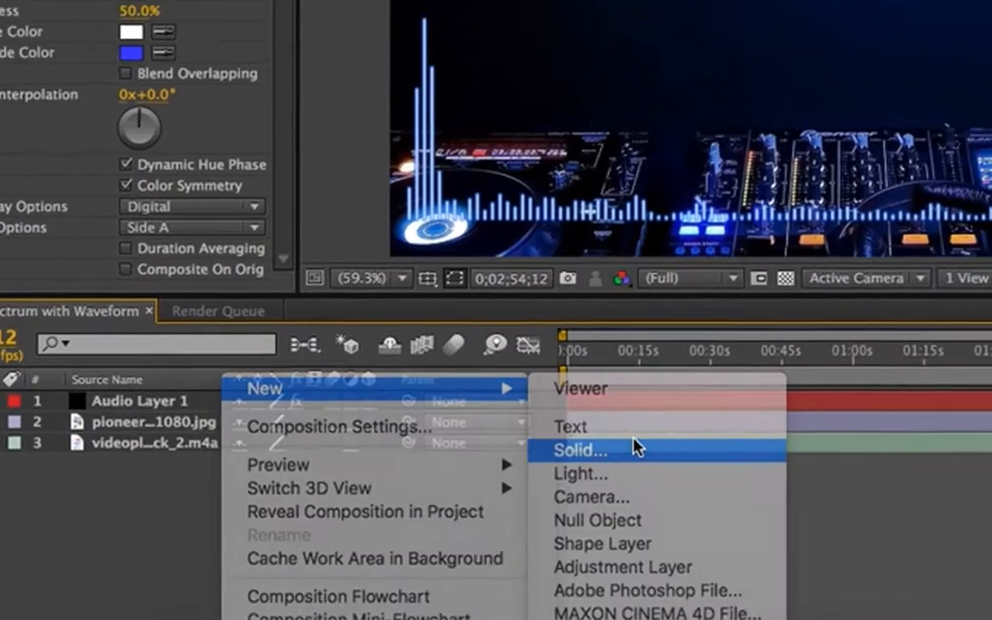
left_click(635, 446)
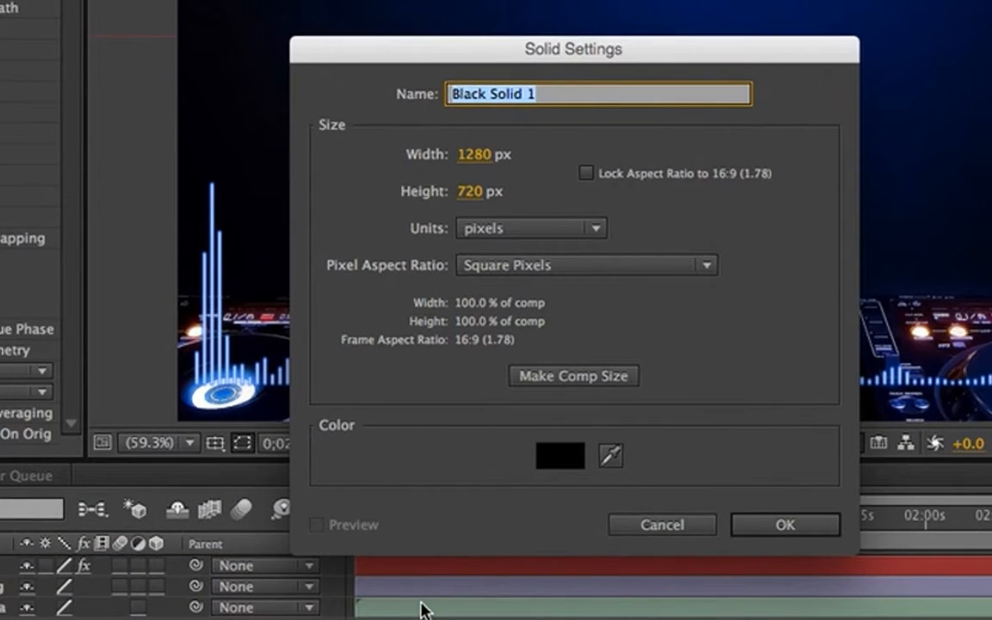
type("Audio Layer")
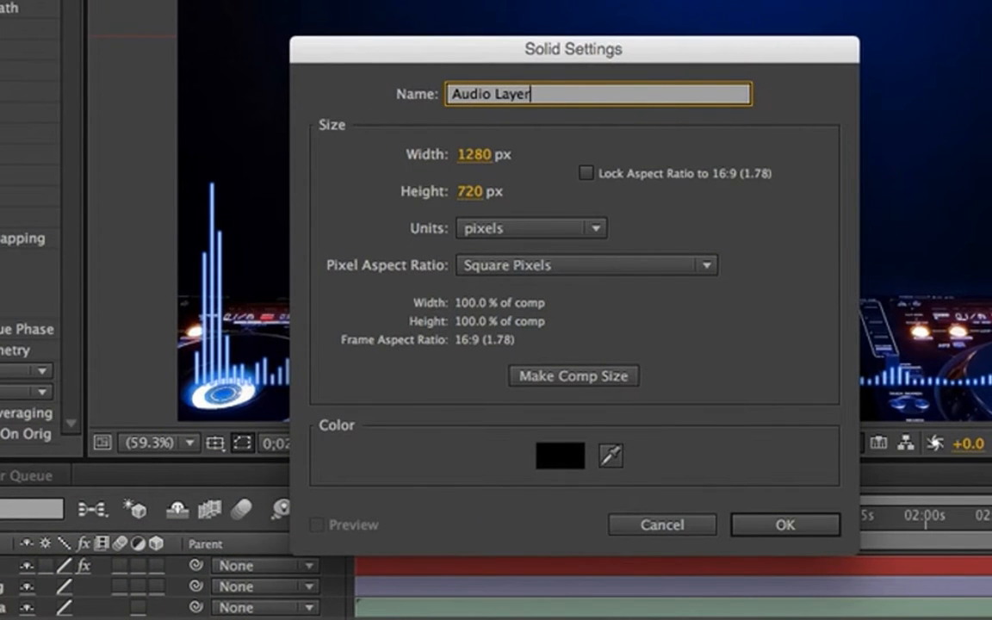
type(" 2")
key("Return")
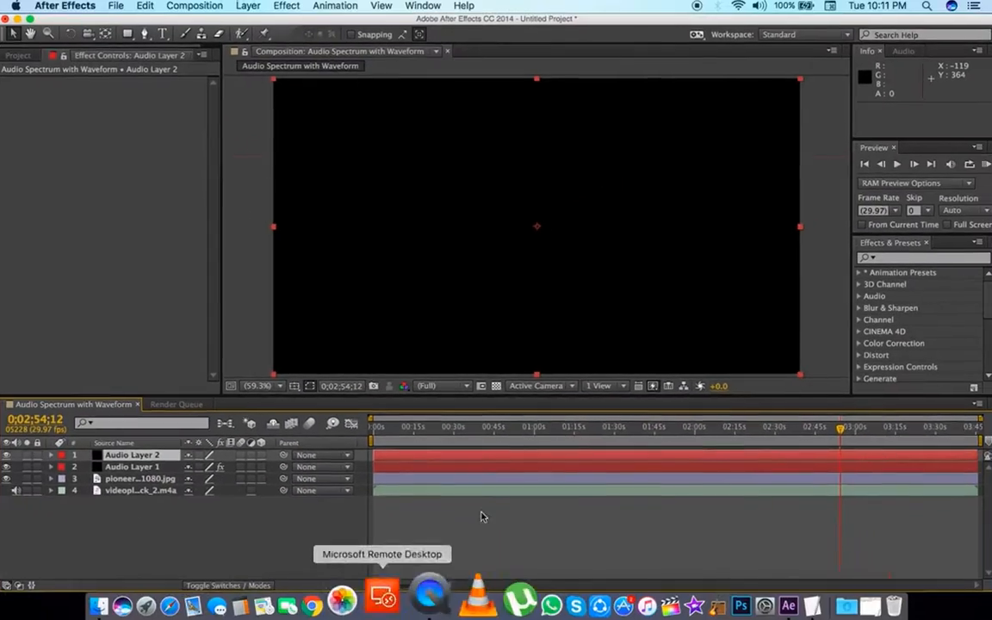
left_click(143, 529)
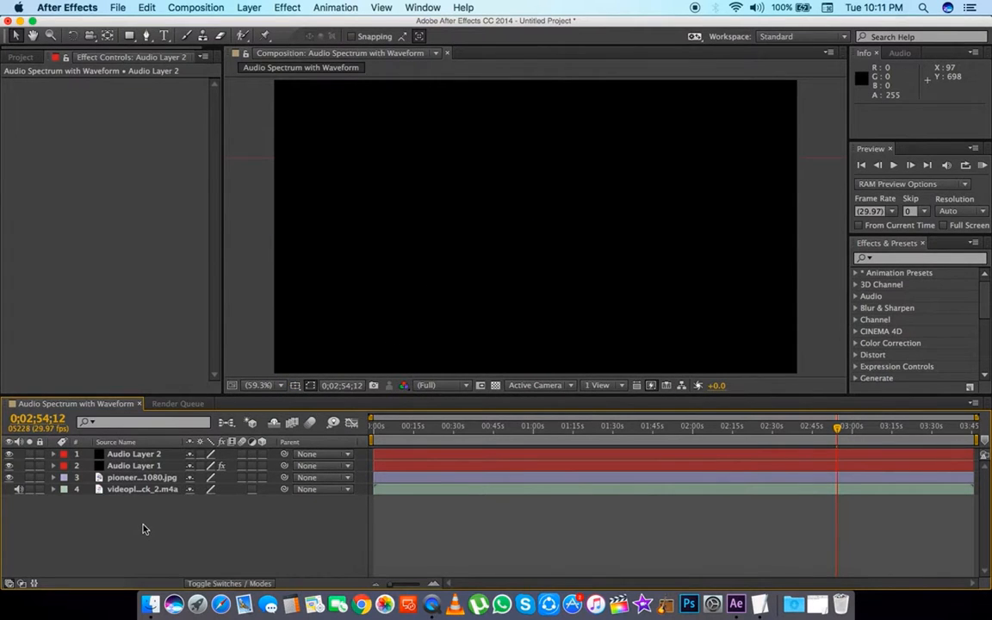
left_click(283, 8)
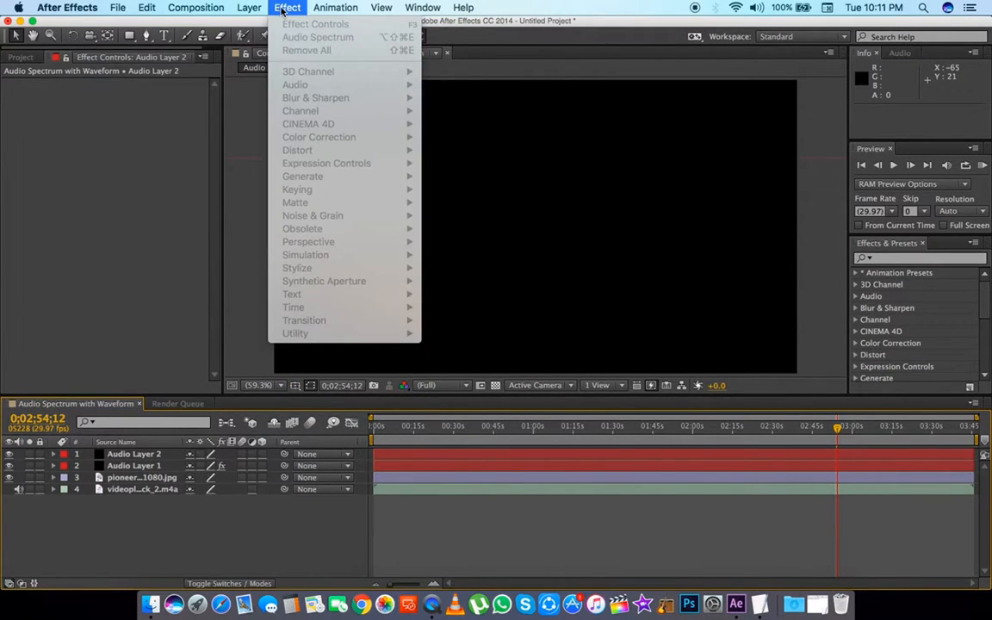
left_click(135, 465)
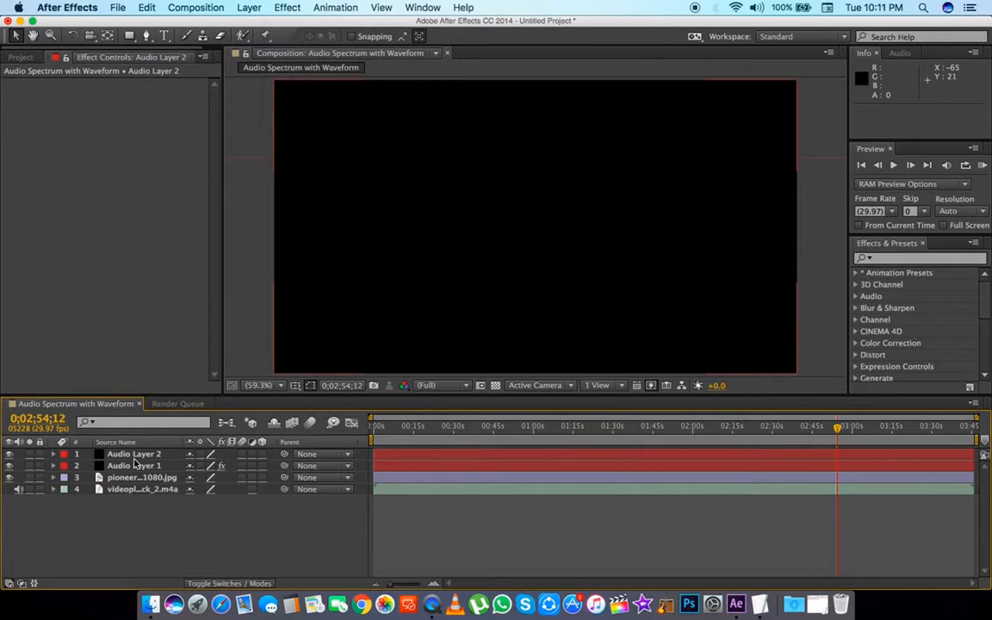
- Apply the Audio Waveform effect to Audio Layer 2 and use videoplayback_2.m4a as its audio source
left_click(135, 455)
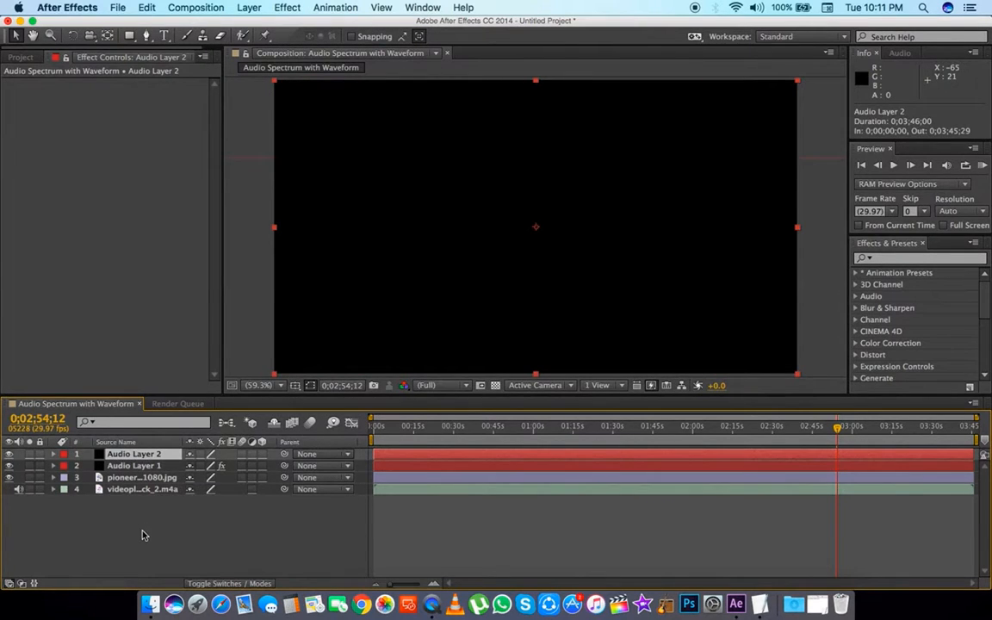
left_click(288, 8)
mouse_move(322, 184)
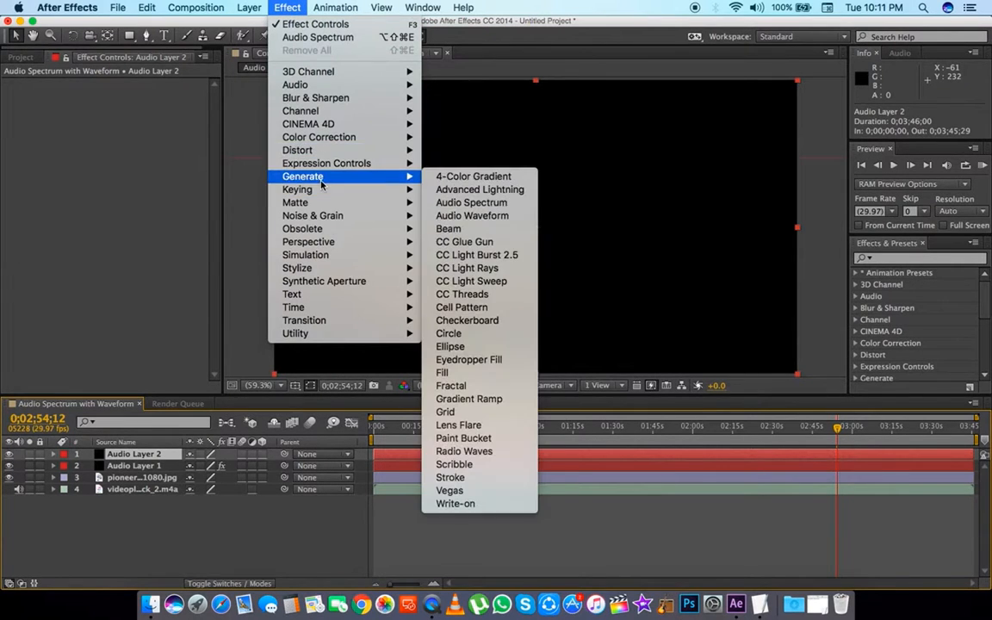
left_click(465, 216)
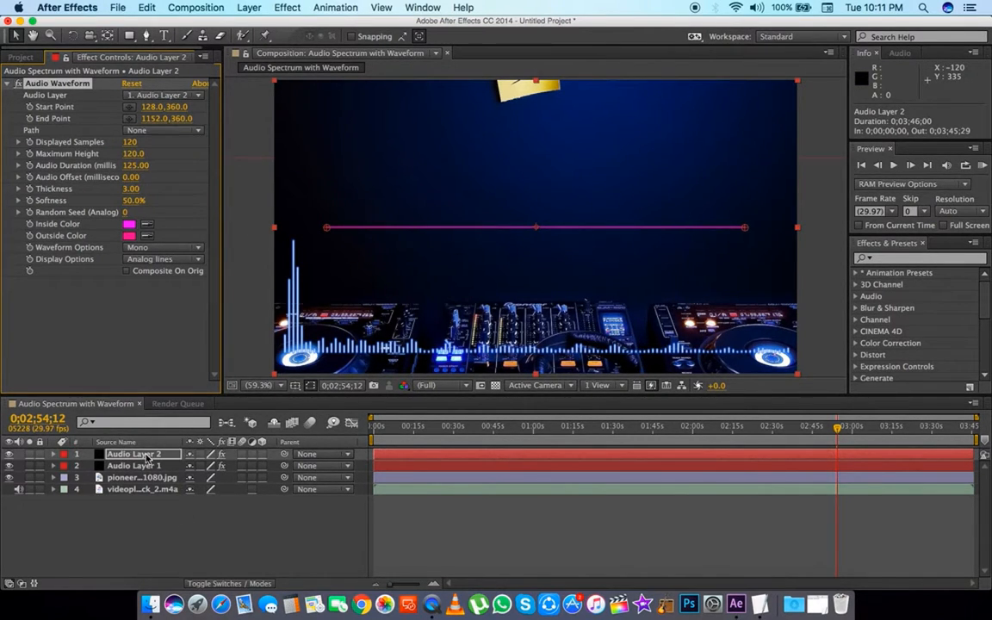
left_click(172, 95)
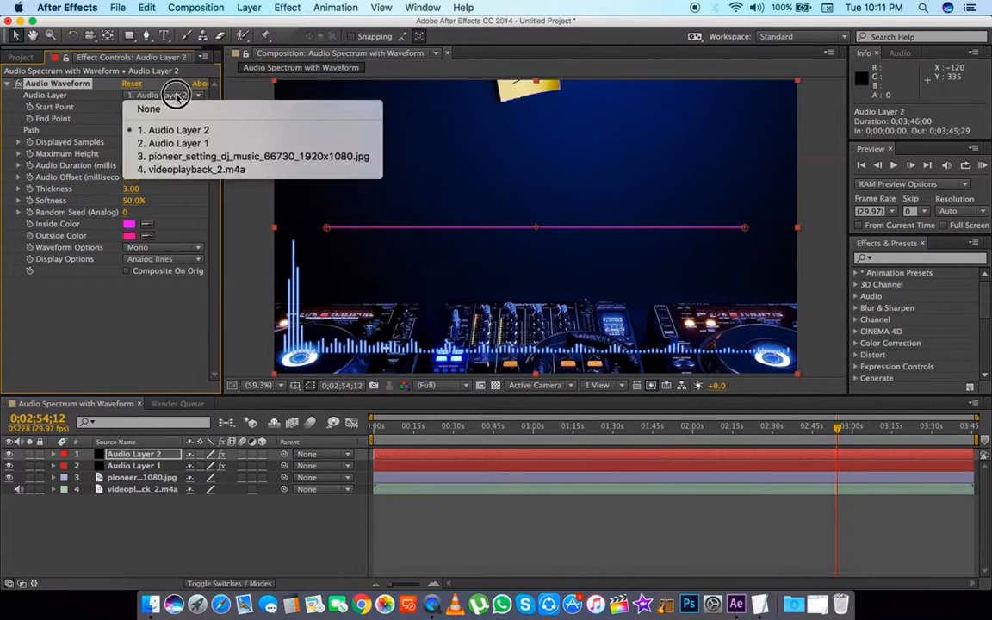
left_click(190, 170)
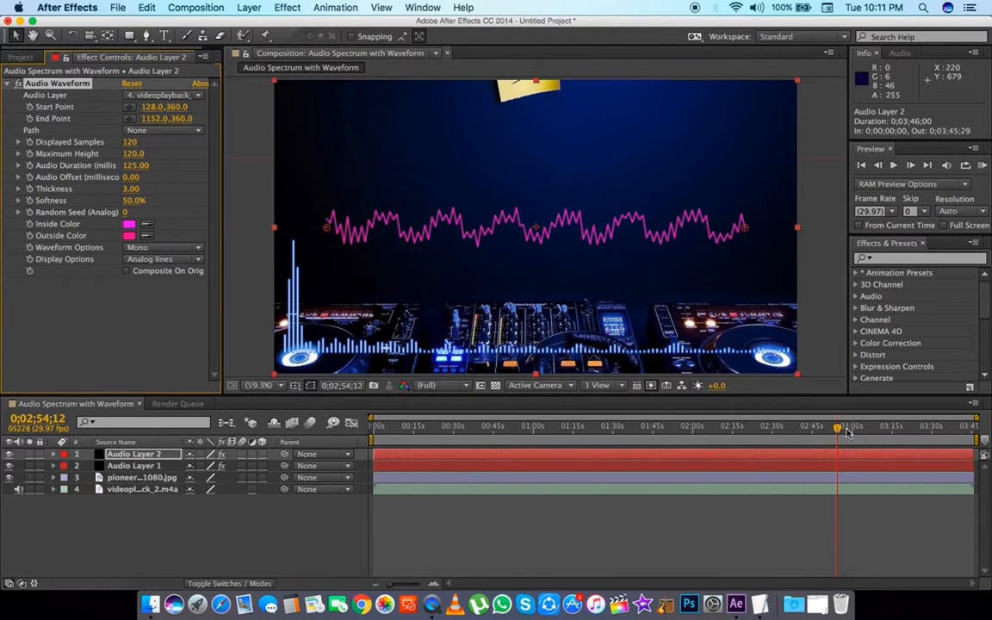
- Set the waveform's Audio Duration to 55, Thickness to 5.10 and Softness to 65%, checking it at different times in the song
left_click_drag(837, 430, 544, 439)
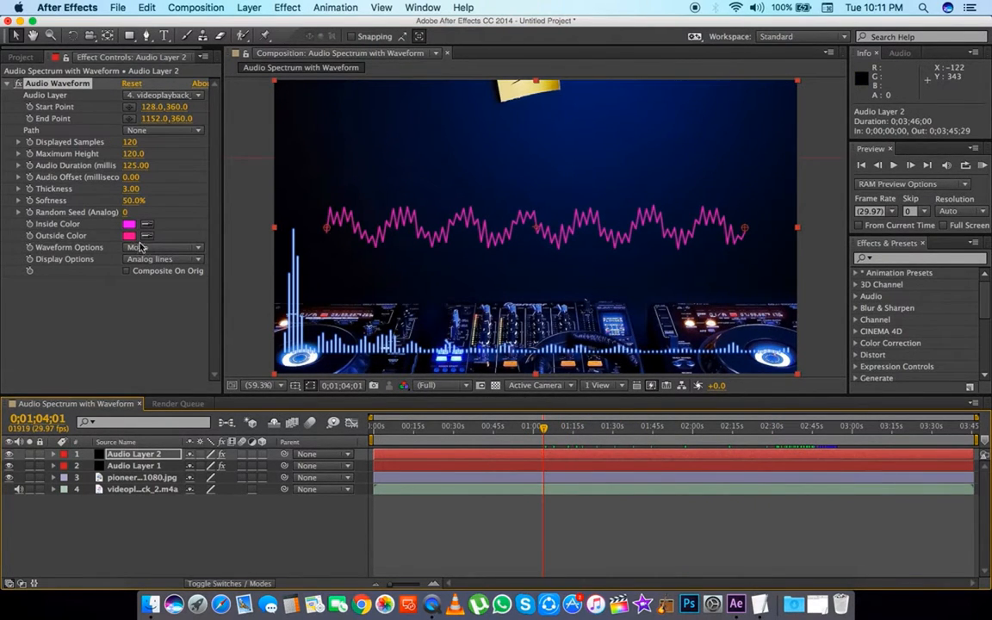
left_click_drag(131, 194, 129, 165)
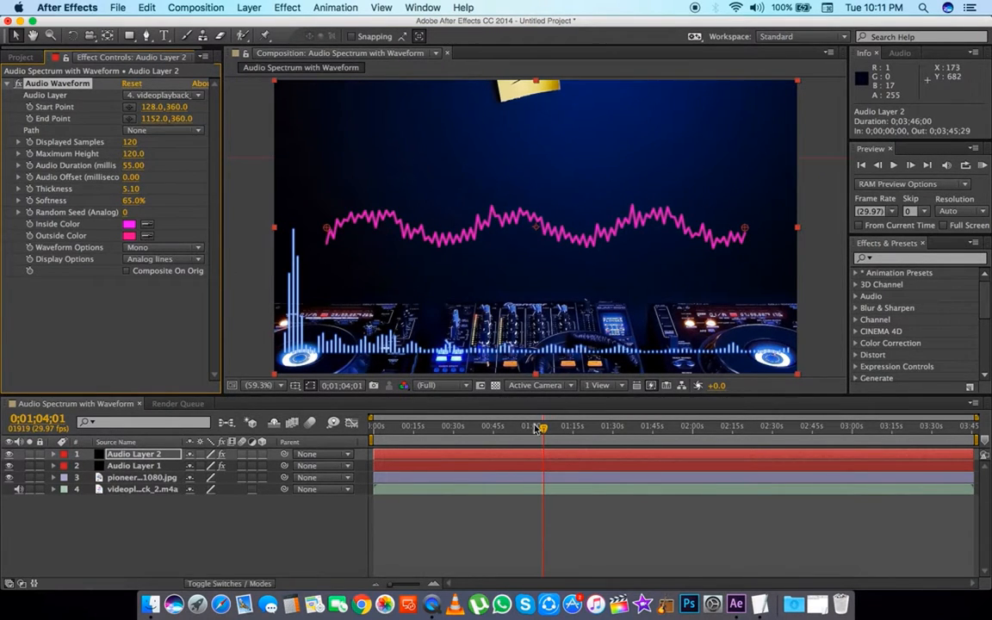
left_click_drag(543, 427, 570, 430)
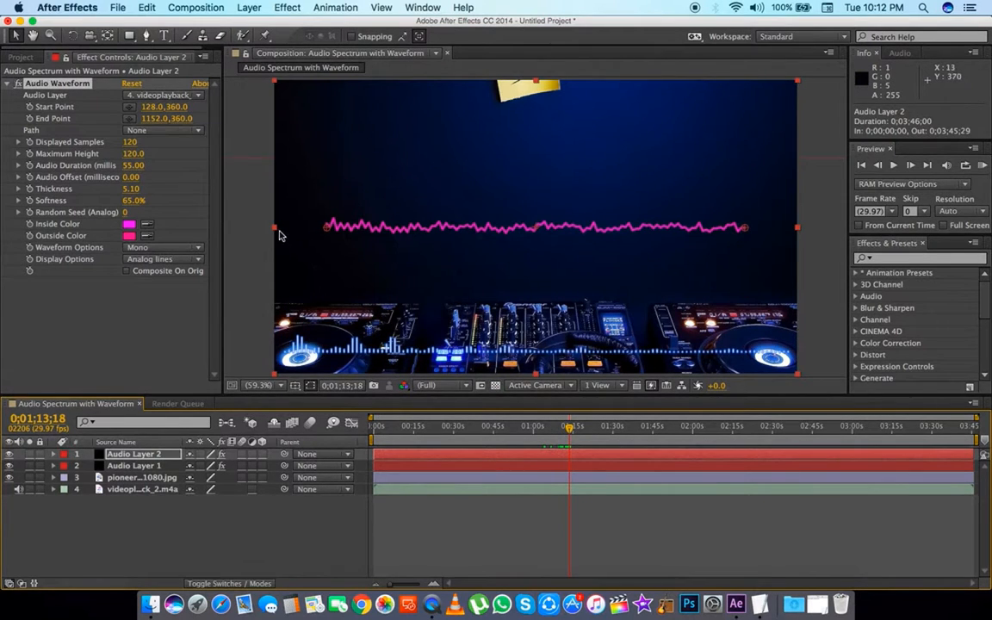
- Widen Audio Layer 2 to about 116% horizontal scale and move the current time to 0;01;02;06
left_click_drag(278, 234, 231, 228)
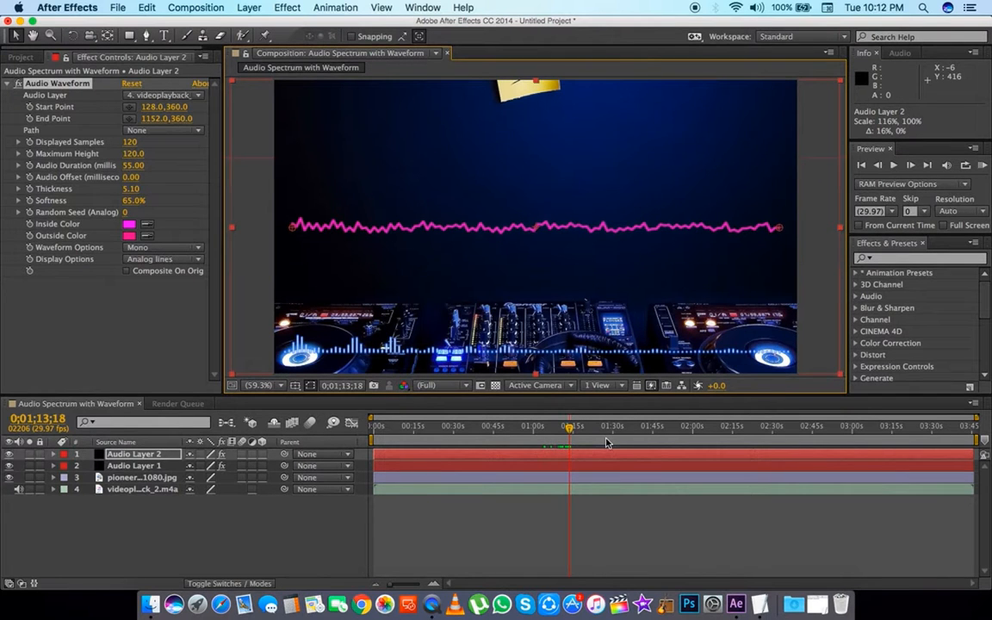
left_click_drag(570, 428, 541, 429)
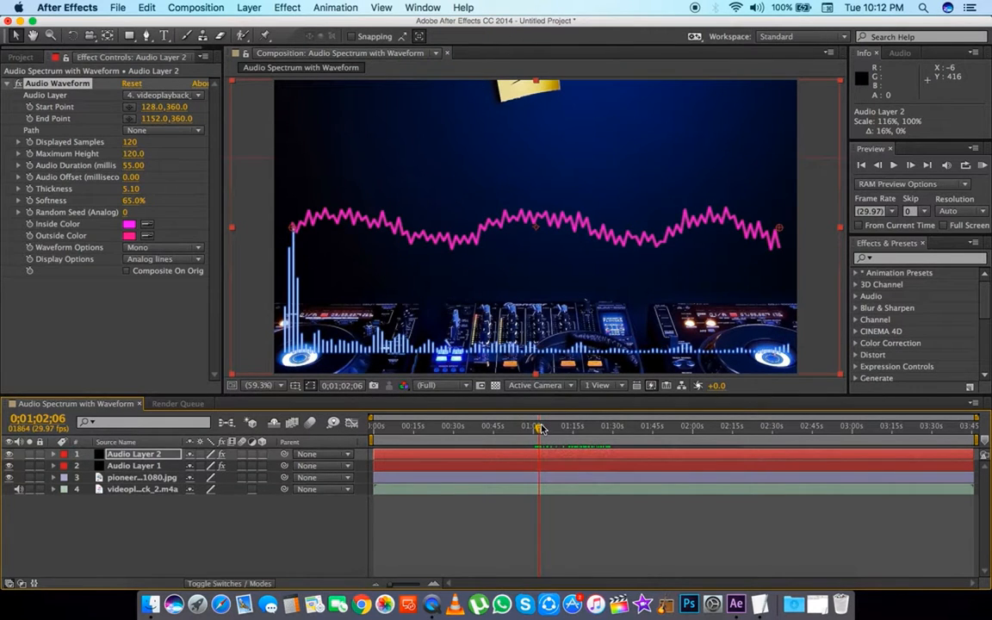
- Lower the Audio Spectrum's Maximum Height on Audio Layer 1, trying 740 and settling on 700
left_click(138, 466)
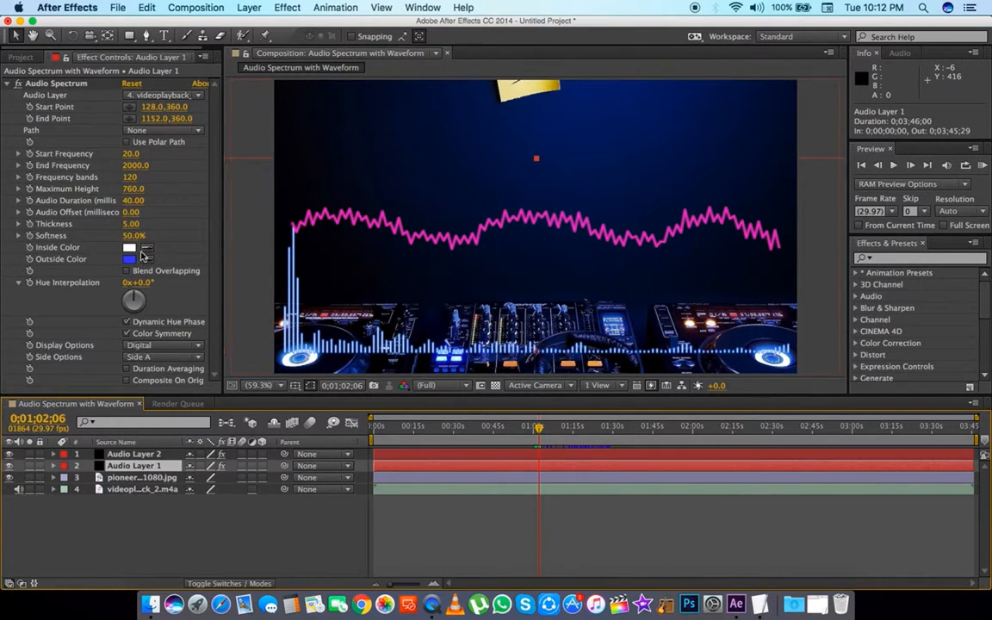
left_click(133, 189)
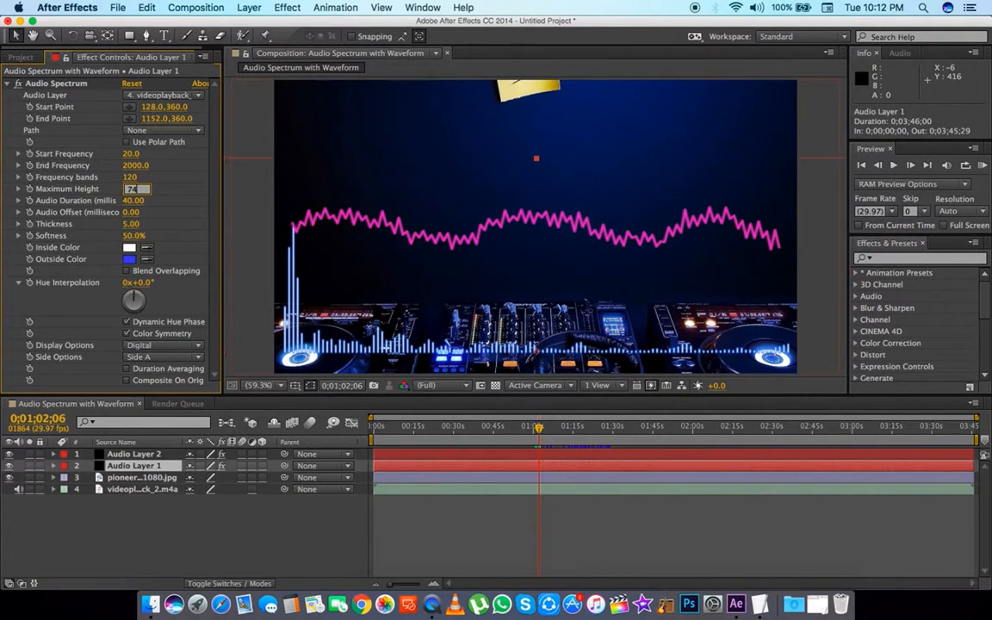
type("740")
key("Return")
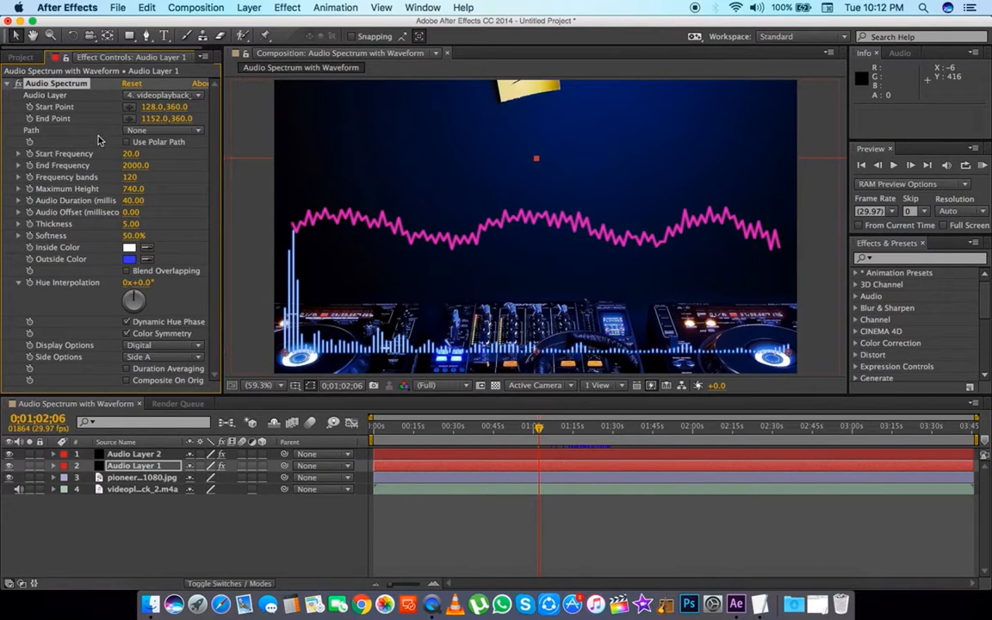
left_click(134, 191)
key("Return")
- Lower Audio Layer 1 to about position 636.6, 687.1 and move the current time to 0;01;00;20
left_click_drag(537, 435, 531, 428)
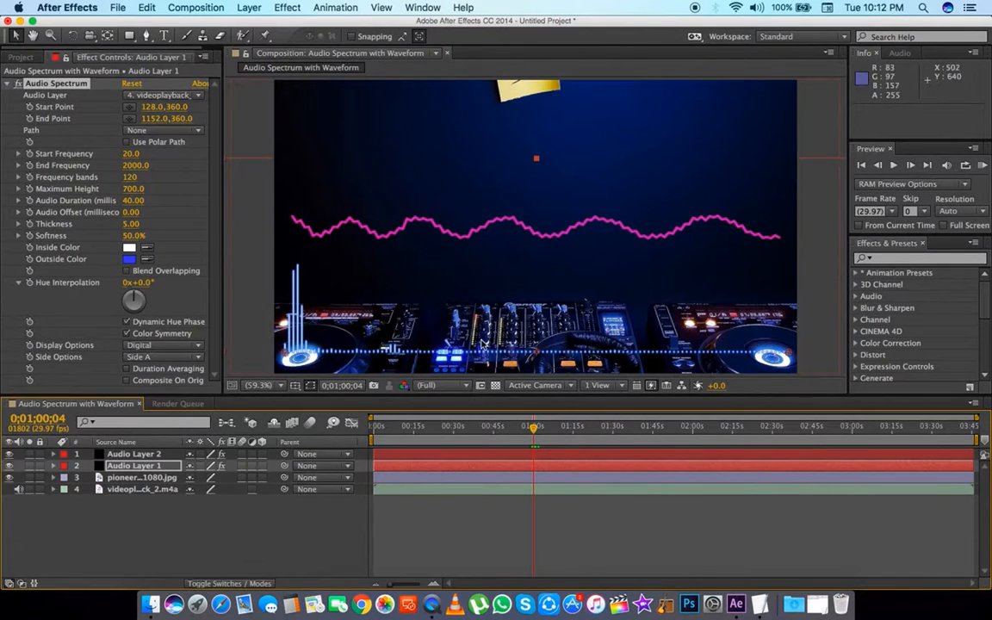
left_click_drag(534, 357, 535, 369)
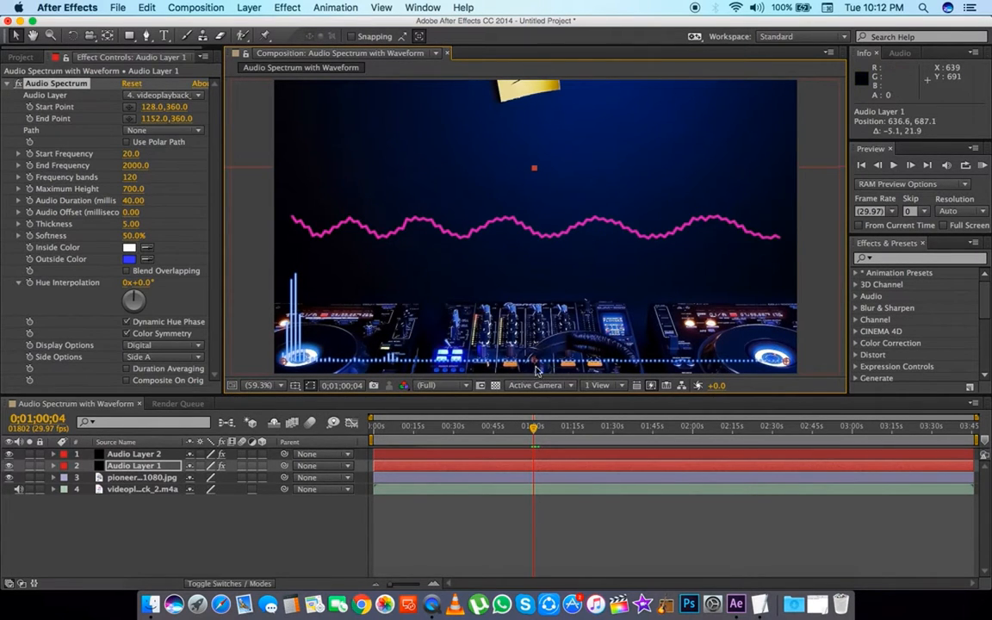
left_click_drag(534, 430, 534, 427)
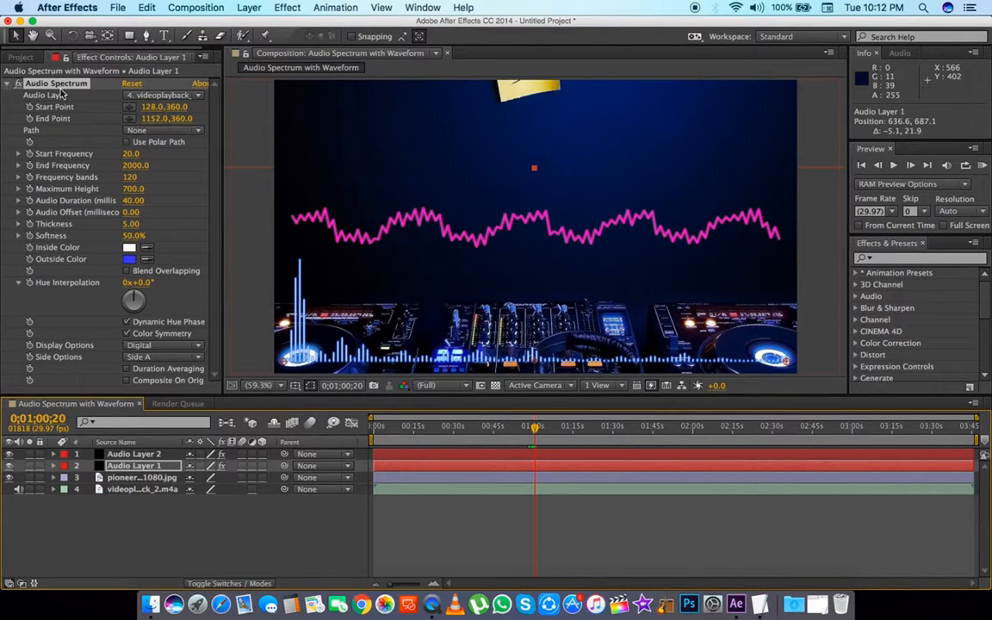
- Set the Audio Waveform's Inside Color to white (FFFFFF) and its Outside Color to blue (00ABFF) on Audio Layer 2
left_click(144, 454)
left_click(129, 226)
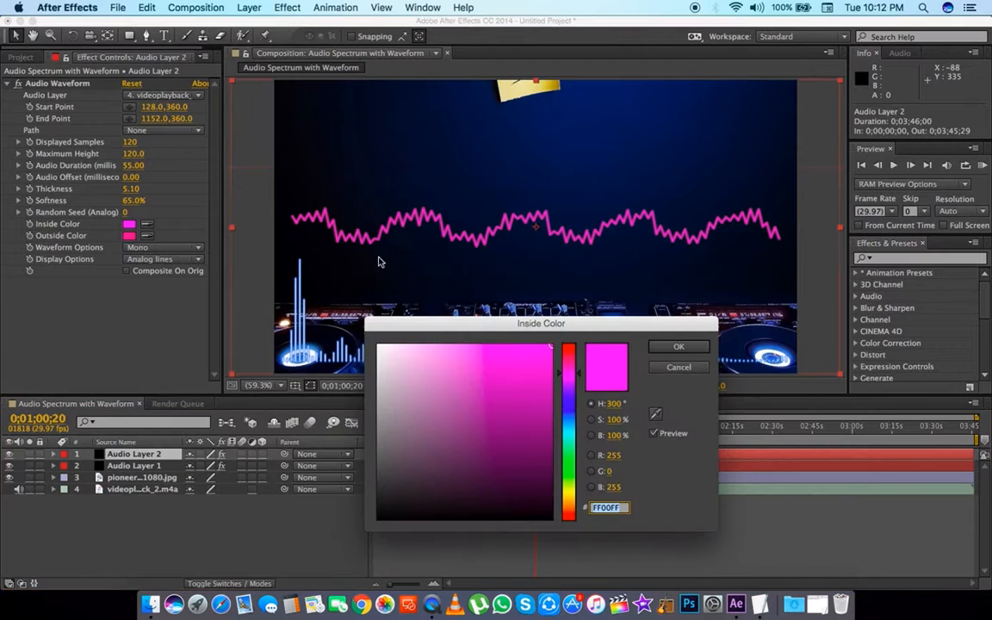
left_click_drag(472, 421, 326, 294)
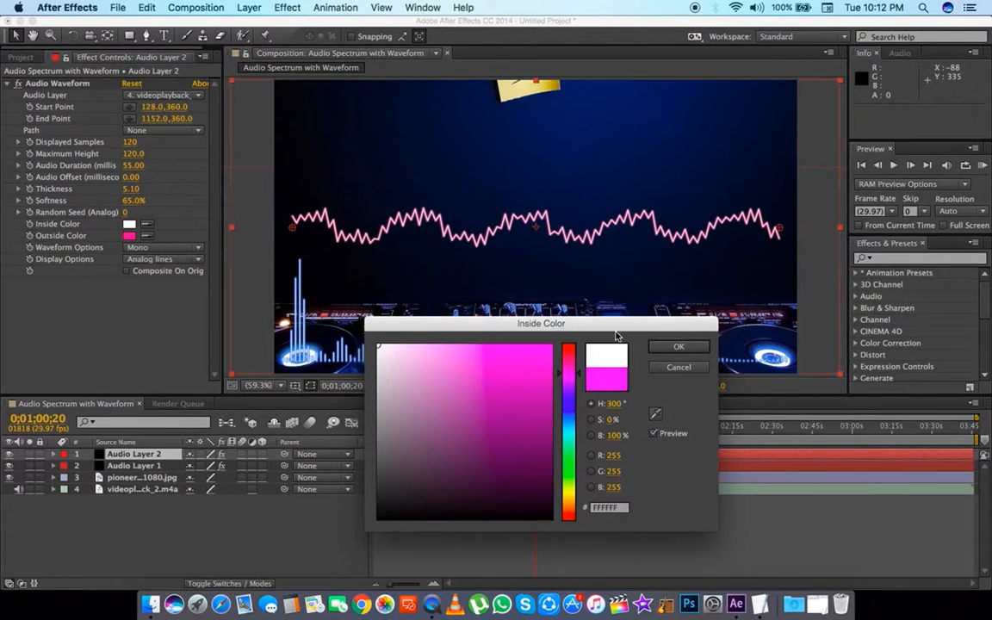
left_click(679, 346)
left_click(130, 235)
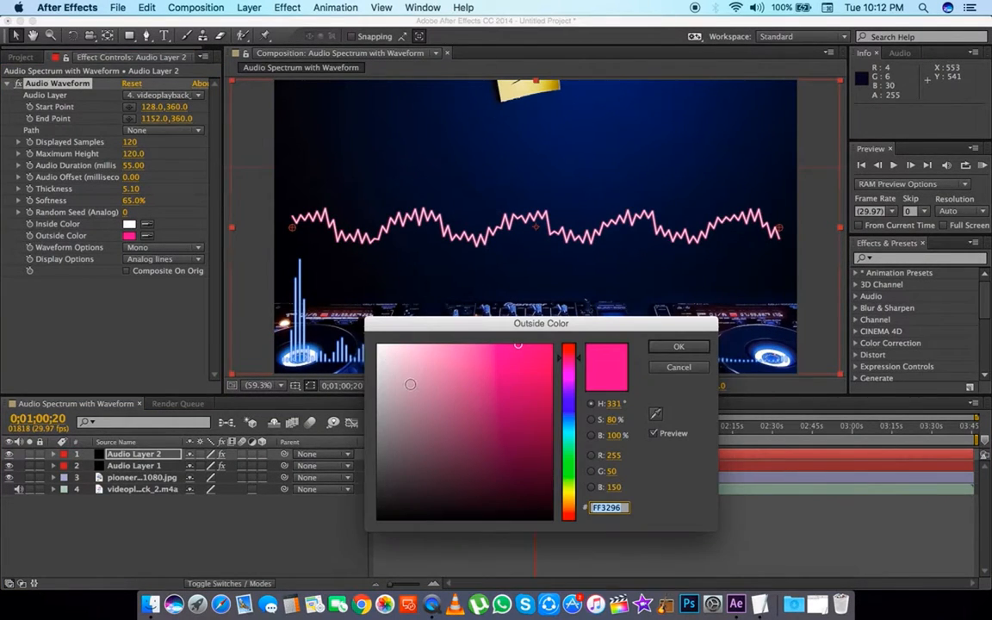
left_click_drag(573, 417, 574, 422)
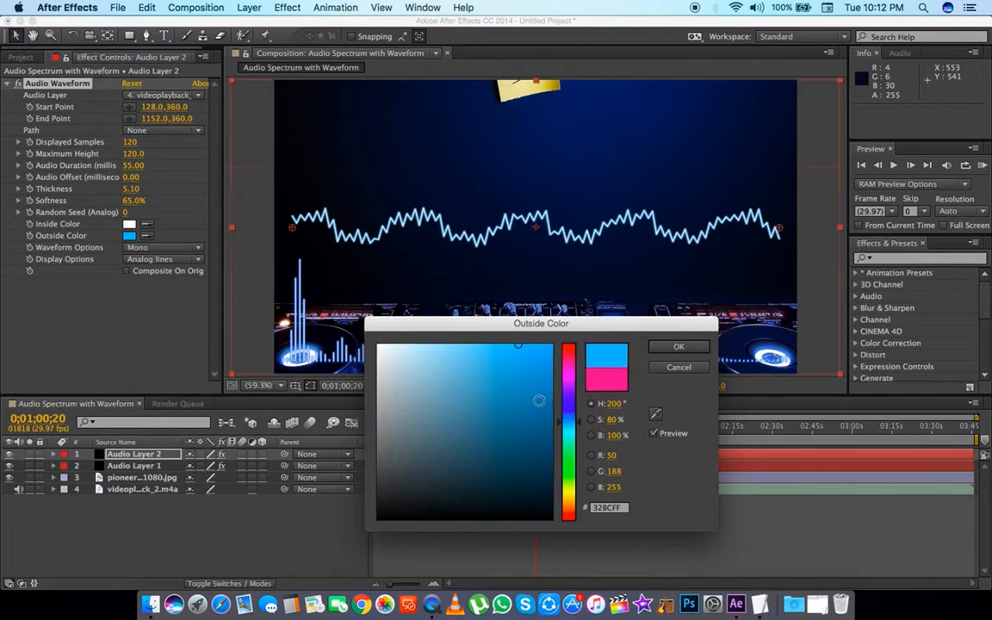
left_click_drag(524, 376, 560, 300)
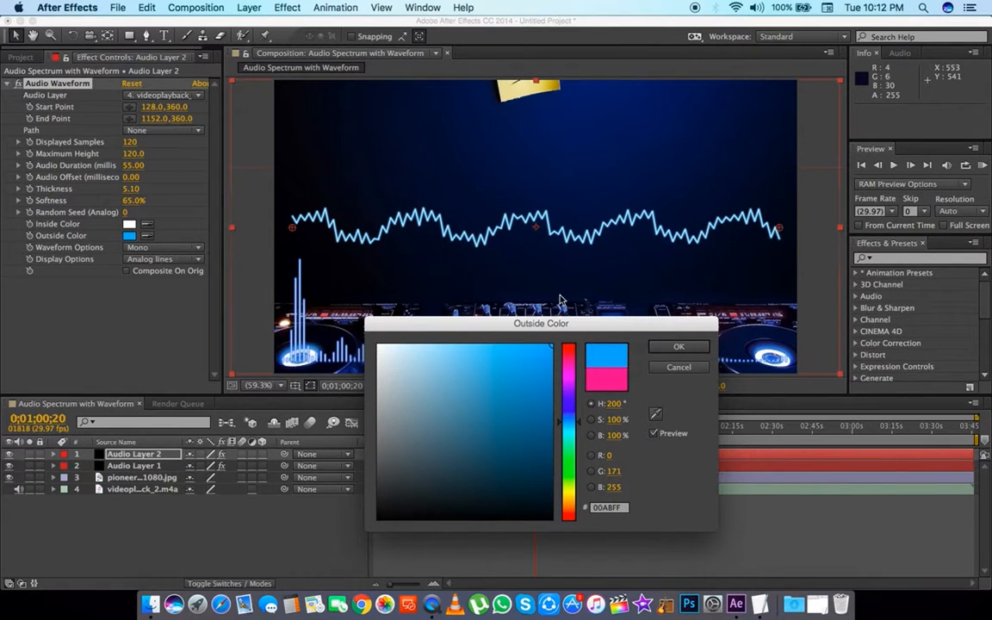
left_click(677, 346)
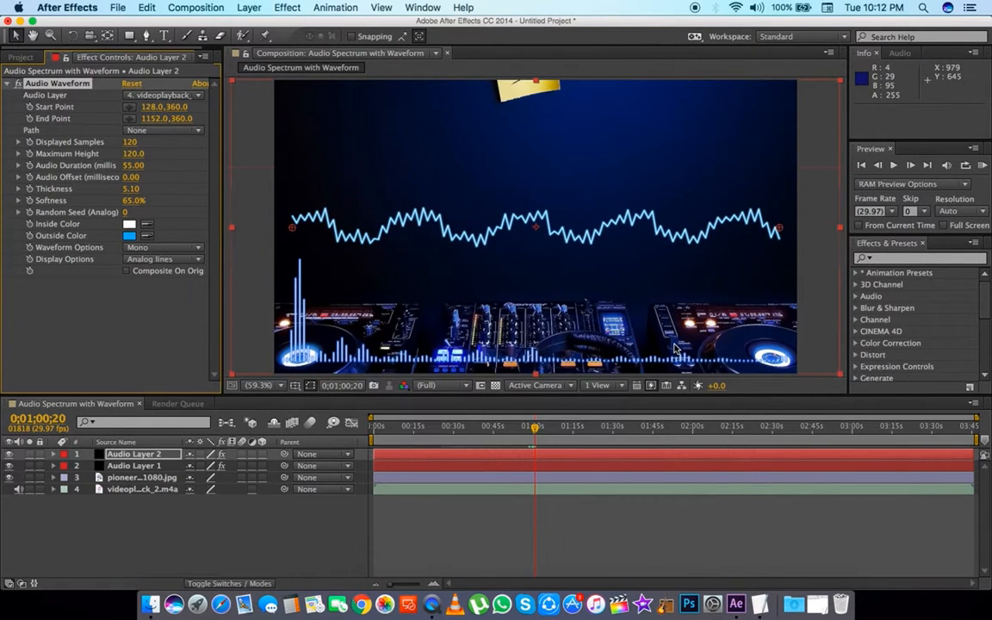
- Find the Glow effect and apply it to both Audio Layer 2 and Audio Layer 1
left_click(927, 258)
type("Glow")
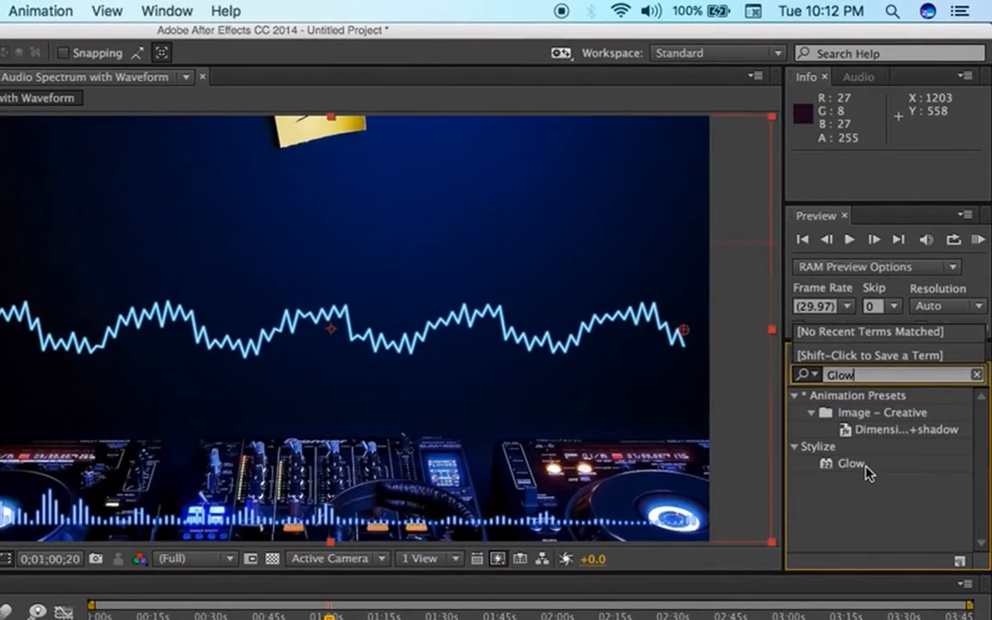
left_click_drag(869, 472, 211, 382)
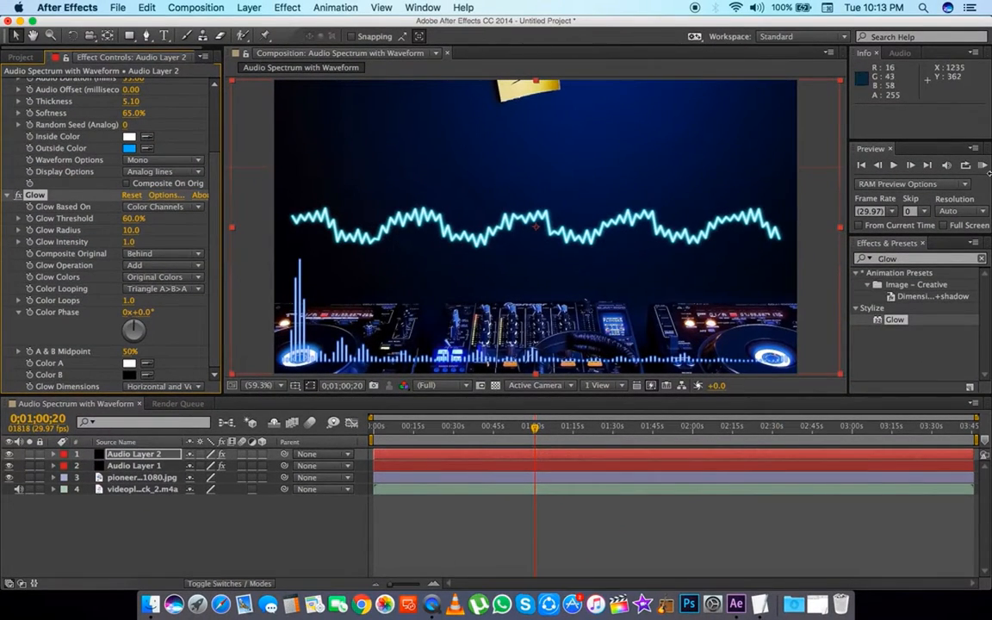
left_click_drag(896, 319, 149, 470)
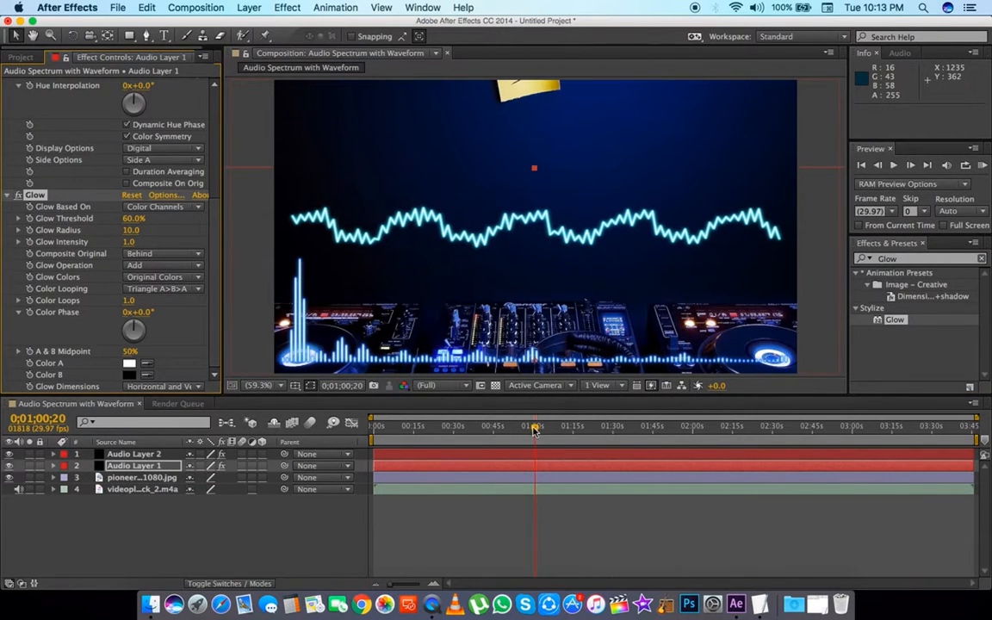
- Scrub back through the song, deselect the layers and return the current time to 0;00;00;00
left_click_drag(535, 431, 391, 447)
left_click(234, 536)
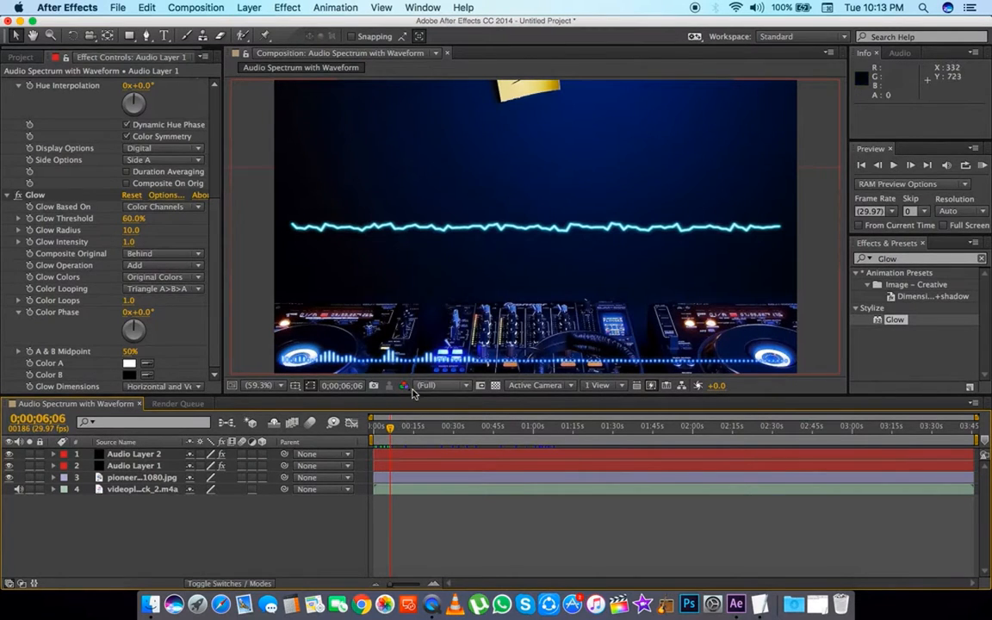
left_click_drag(390, 431, 370, 434)
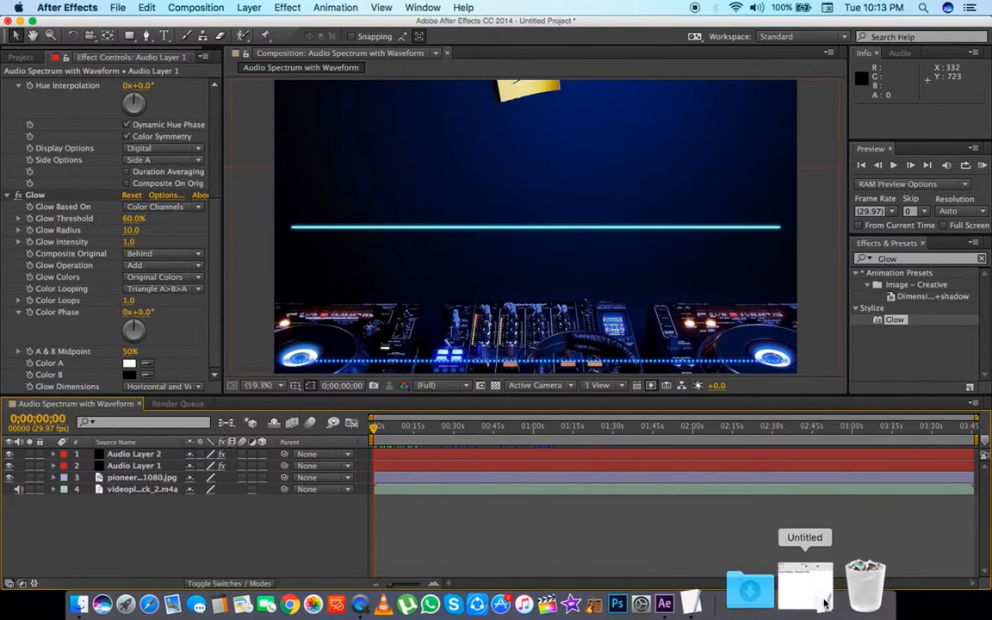
- Consult the song name in the TextEdit note, and create a text layer in After Effects reading "TITLE :"
left_click(815, 589)
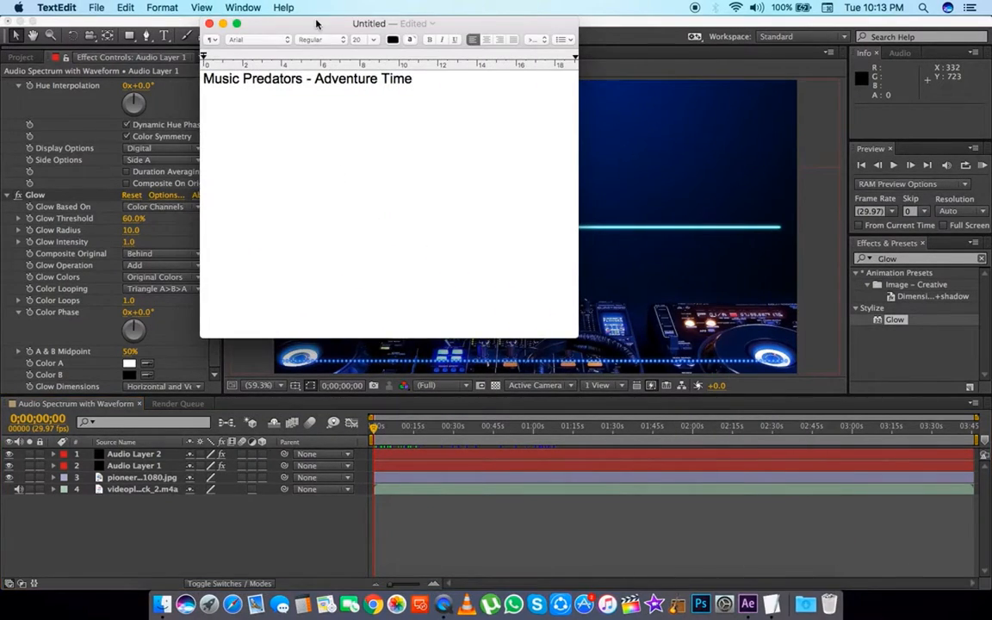
left_click_drag(316, 28, 771, 332)
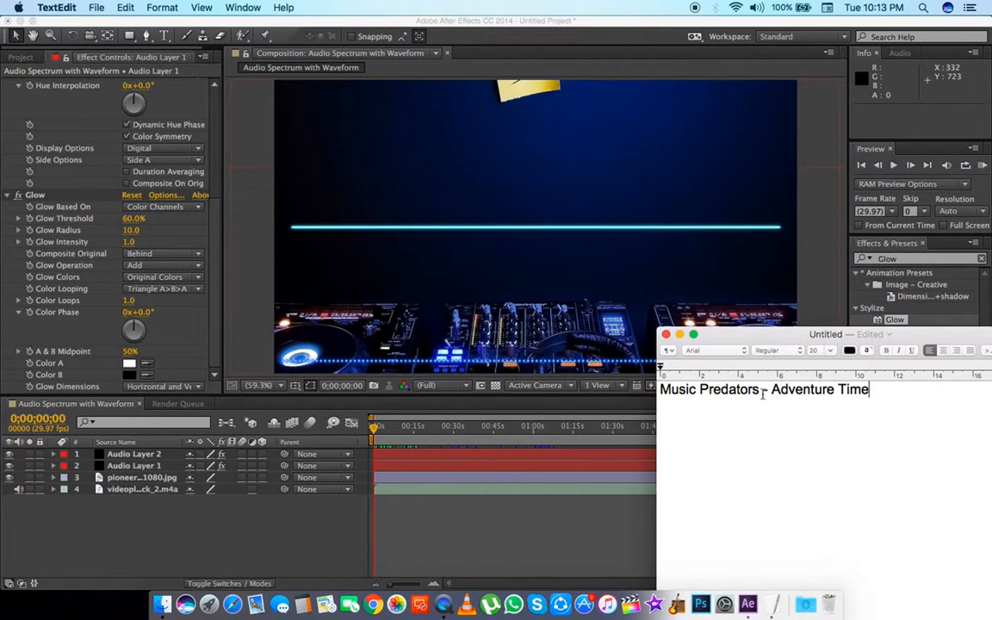
left_click(110, 484)
right_click(109, 484)
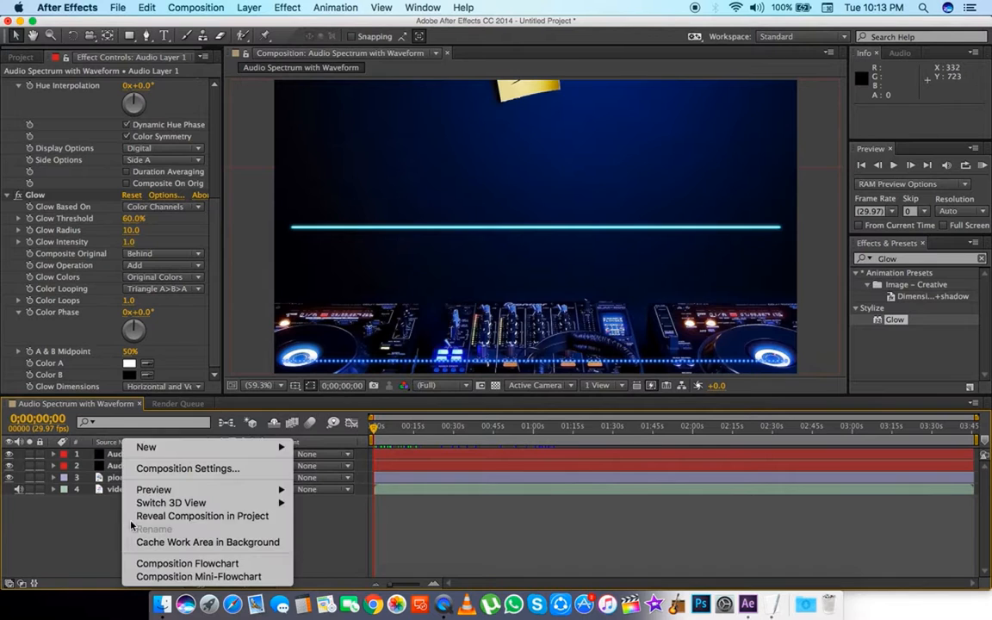
left_click(323, 469)
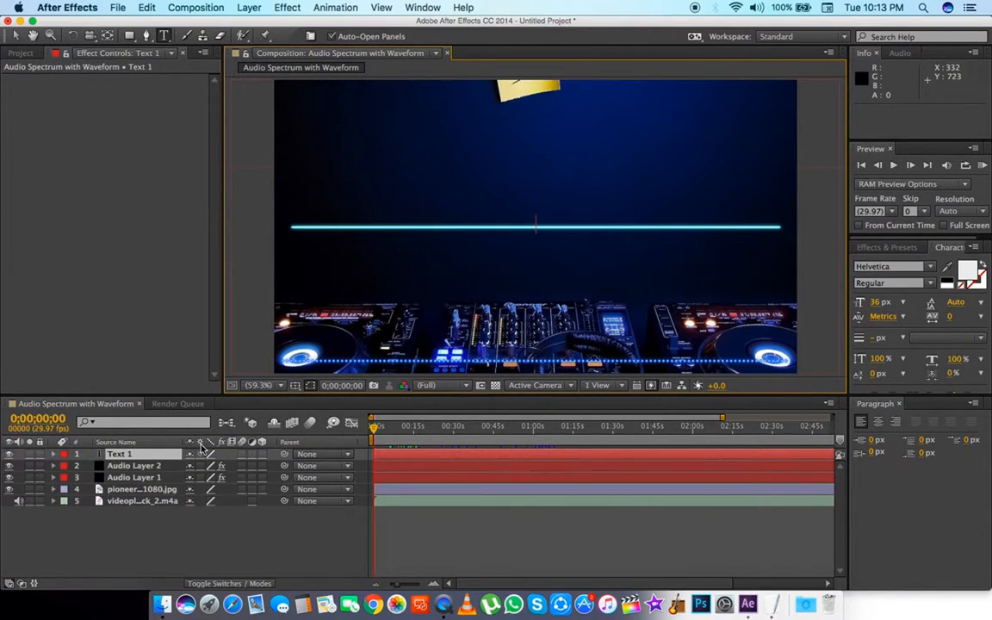
type("TITLE")
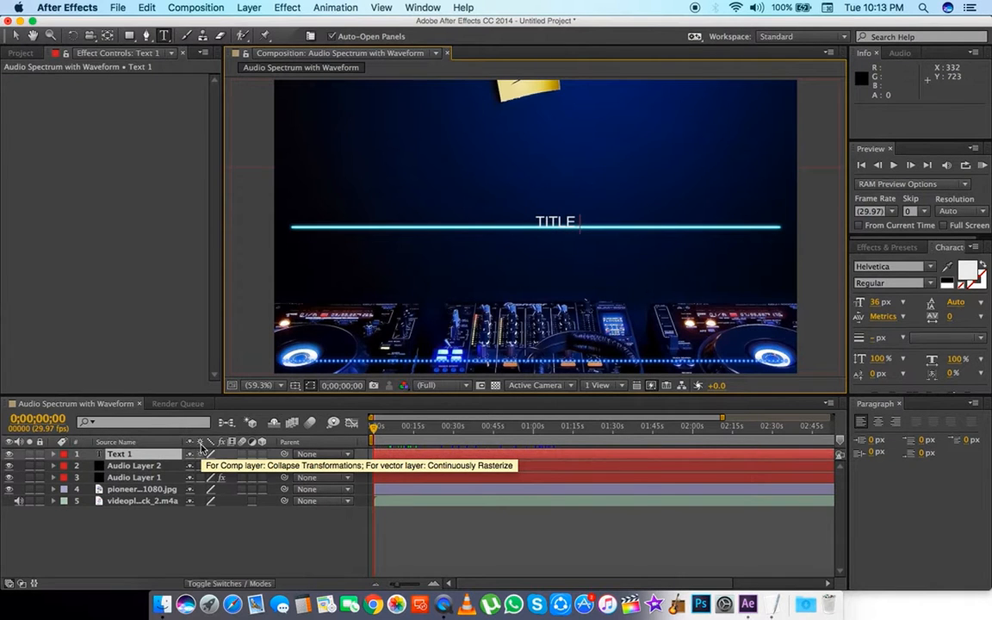
type(" :")
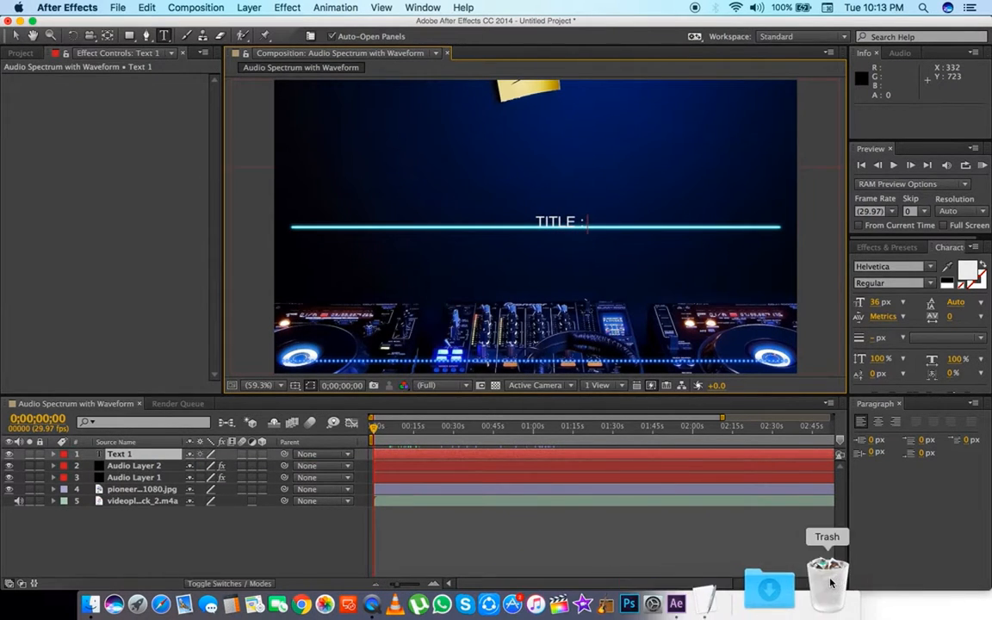
- Copy "Adventure Time" from the TextEdit note, paste it after "TITLE :" in After Effects, and move the text to the frame's upper-left corner
left_click(772, 588)
left_click_drag(740, 390, 812, 353)
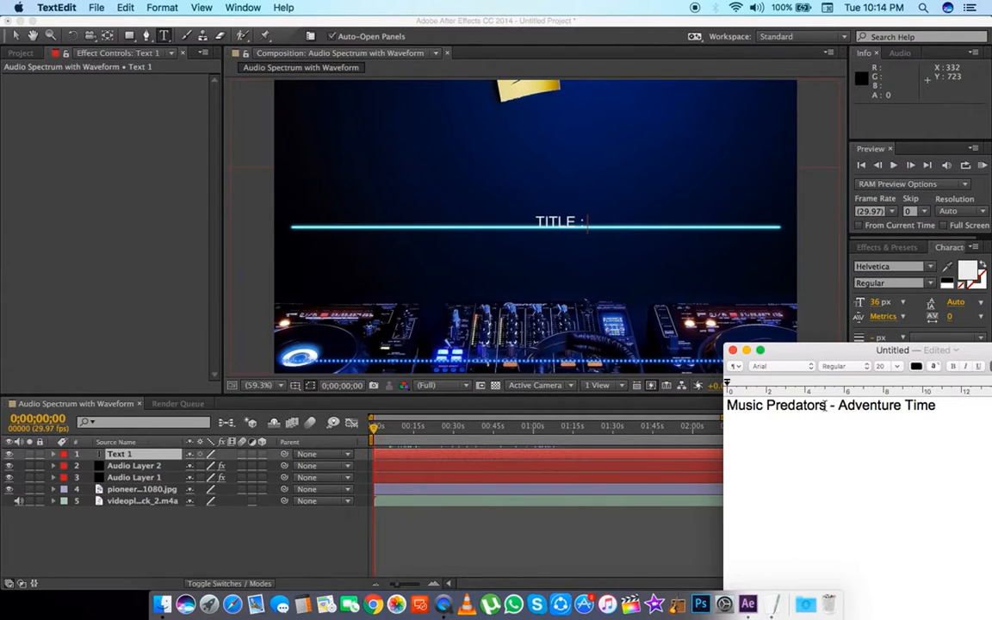
left_click_drag(825, 405, 725, 404)
left_click(895, 416)
left_click_drag(939, 407, 840, 406)
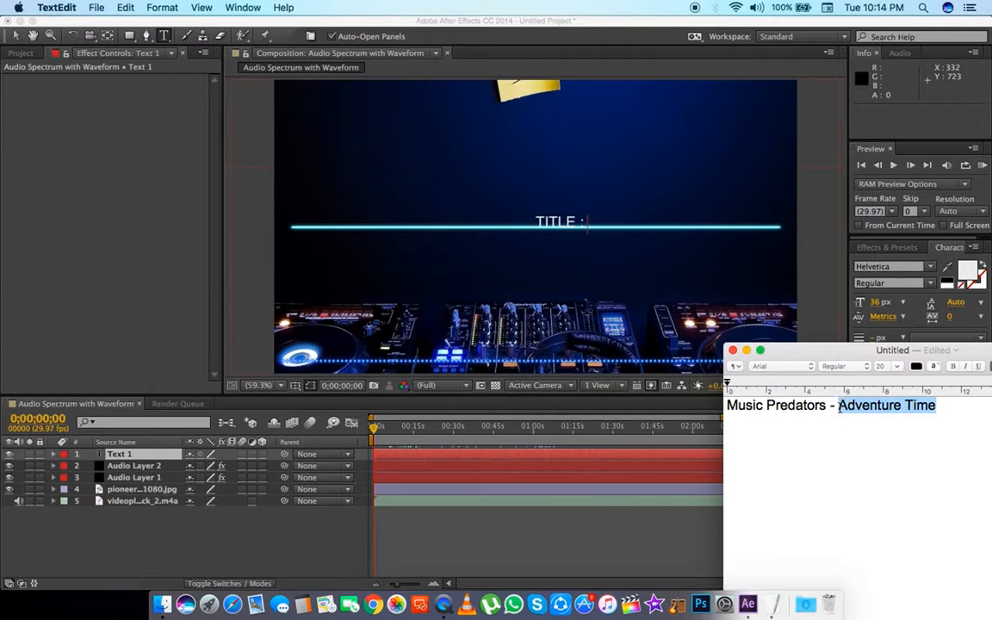
key("super+c")
left_click(609, 219)
key("super+v")
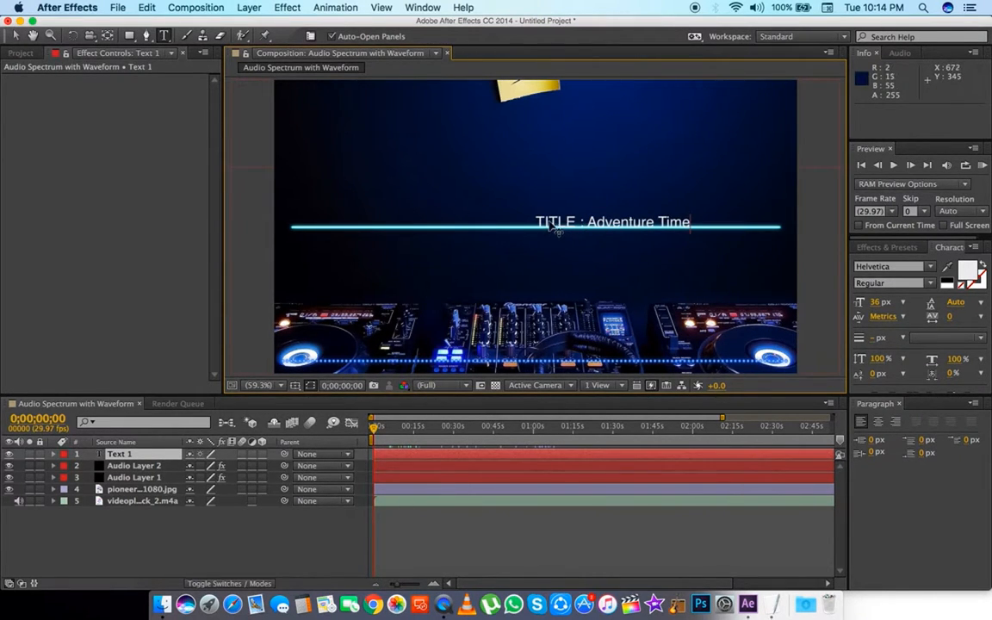
left_click_drag(562, 225, 310, 121)
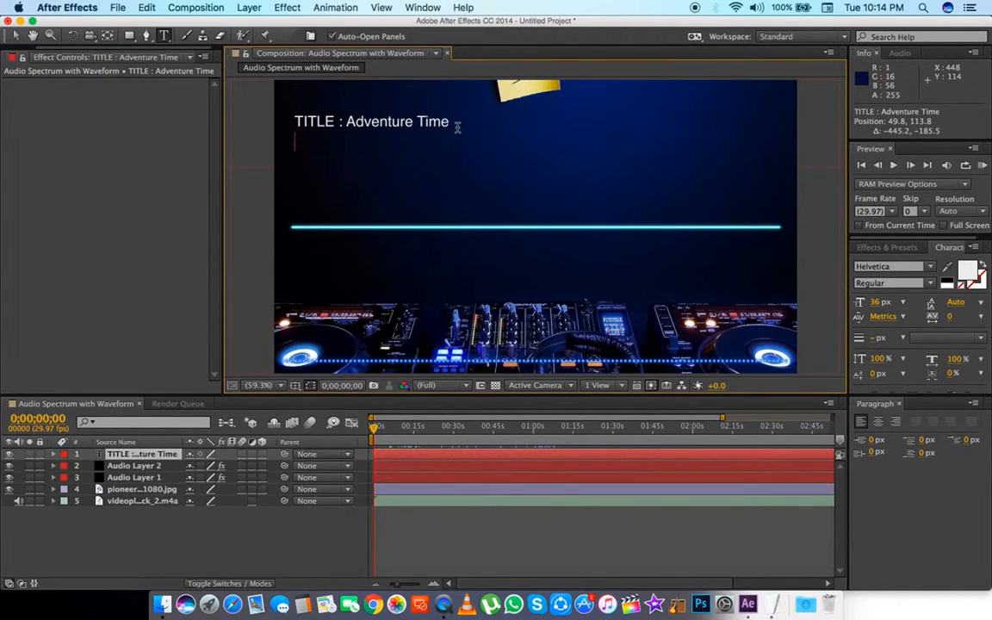
- Add the lines "ARTIST : Music Predators" and "NCS Release" below the title, taking the artist name from the TextEdit note
key("ctrl+Up")
left_click(788, 497)
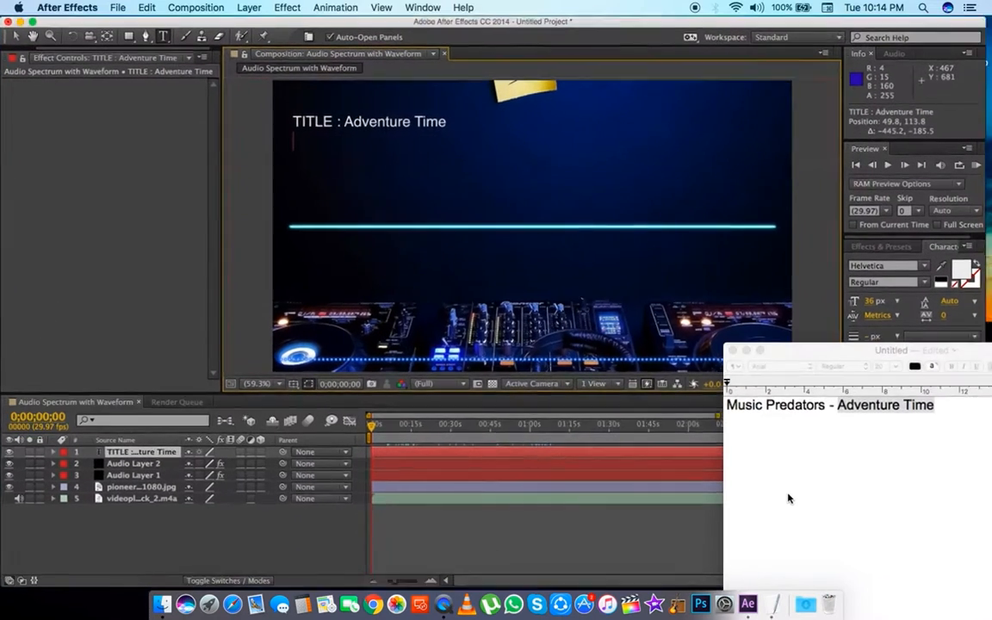
left_click_drag(826, 405, 721, 405)
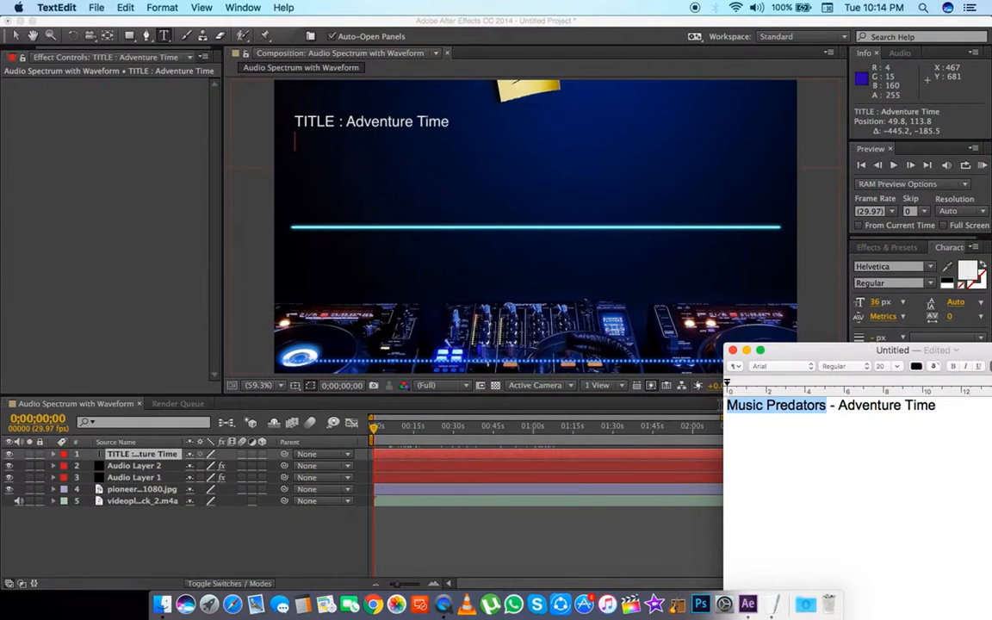
left_click(374, 148)
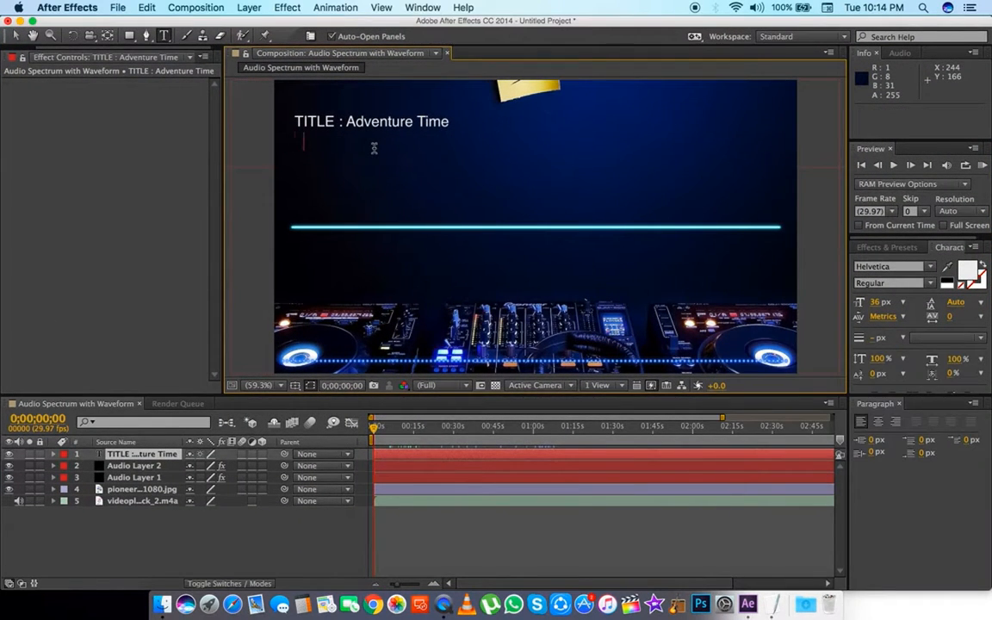
type("RTIST :")
key("super+v")
key("Return")
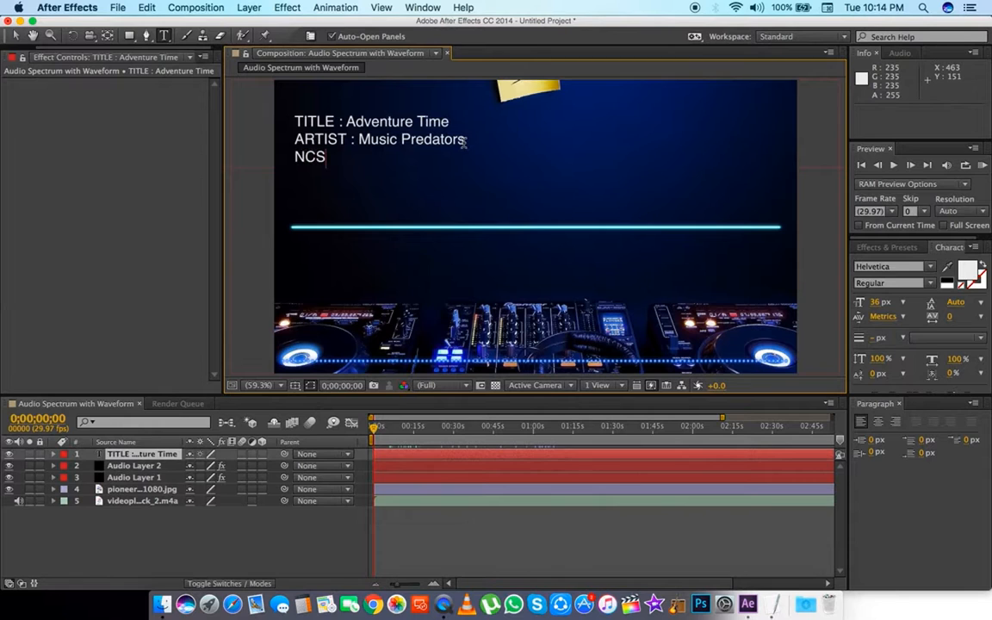
type("Release")
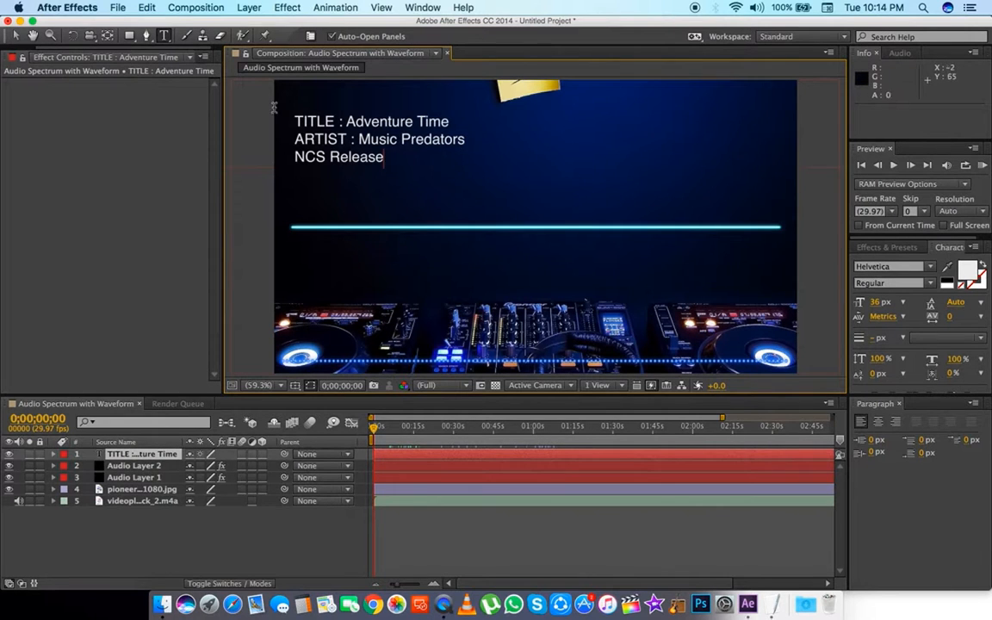
- Change all three lines of the text to the Herculanum font and a blue fill (001DAF)
left_click_drag(290, 100, 408, 203)
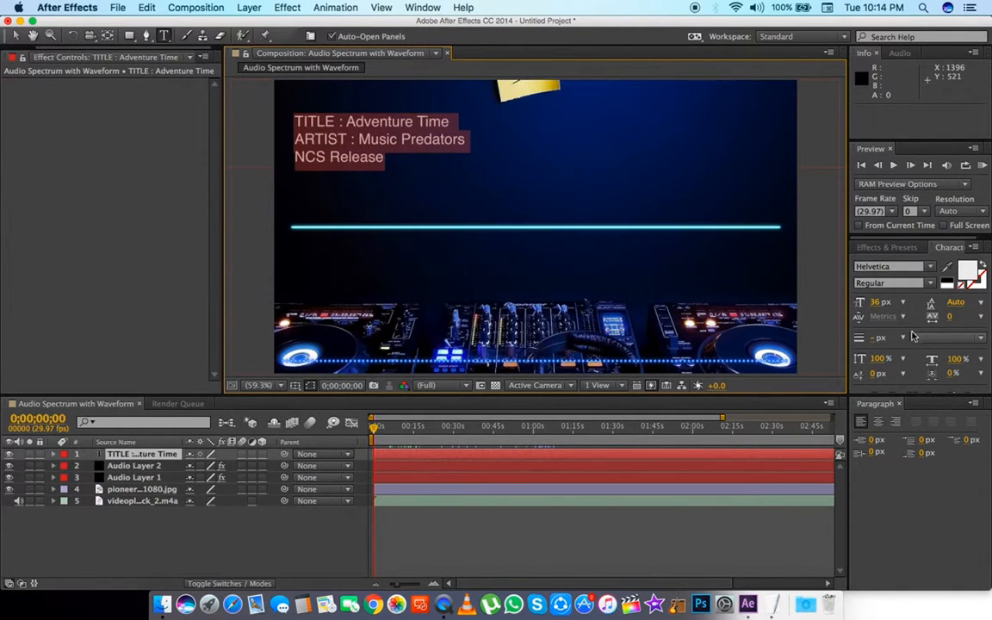
left_click(896, 266)
left_click(903, 303)
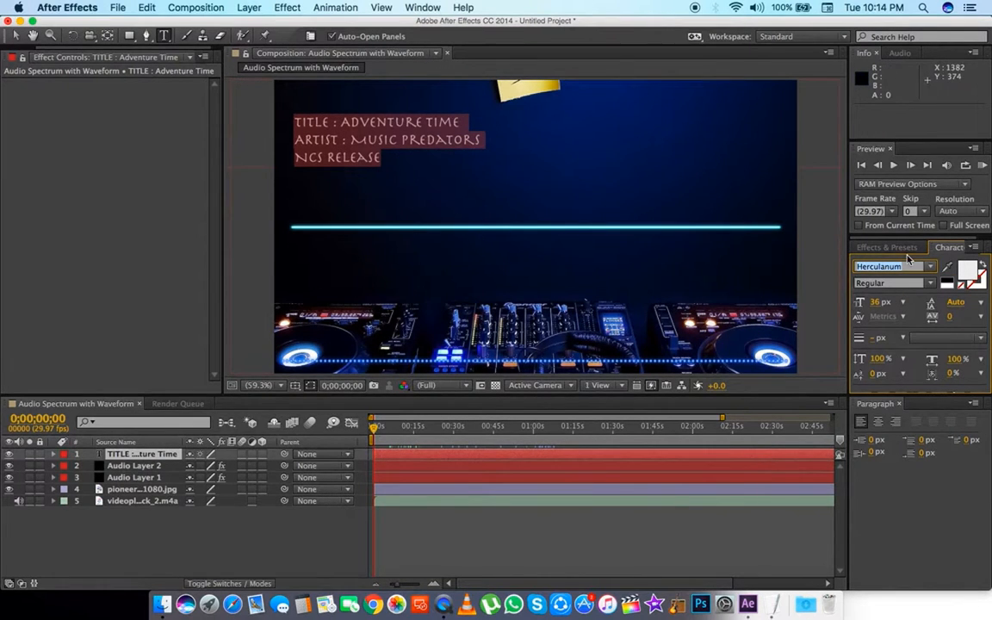
left_click(969, 274)
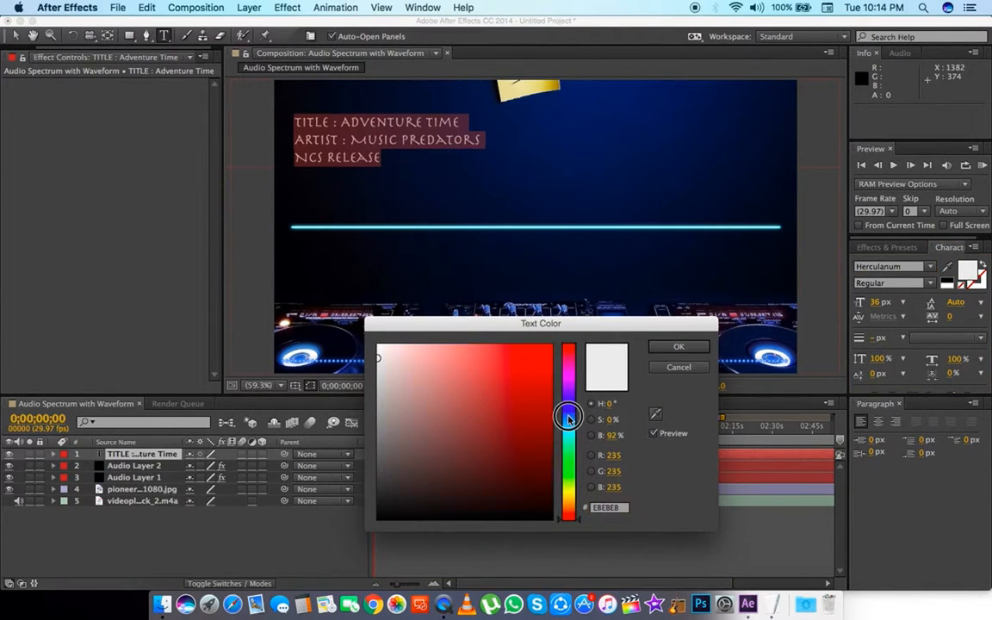
mouse_move(569, 413)
left_mouse_down()
mouse_move(557, 396)
mouse_move(572, 399)
left_mouse_up()
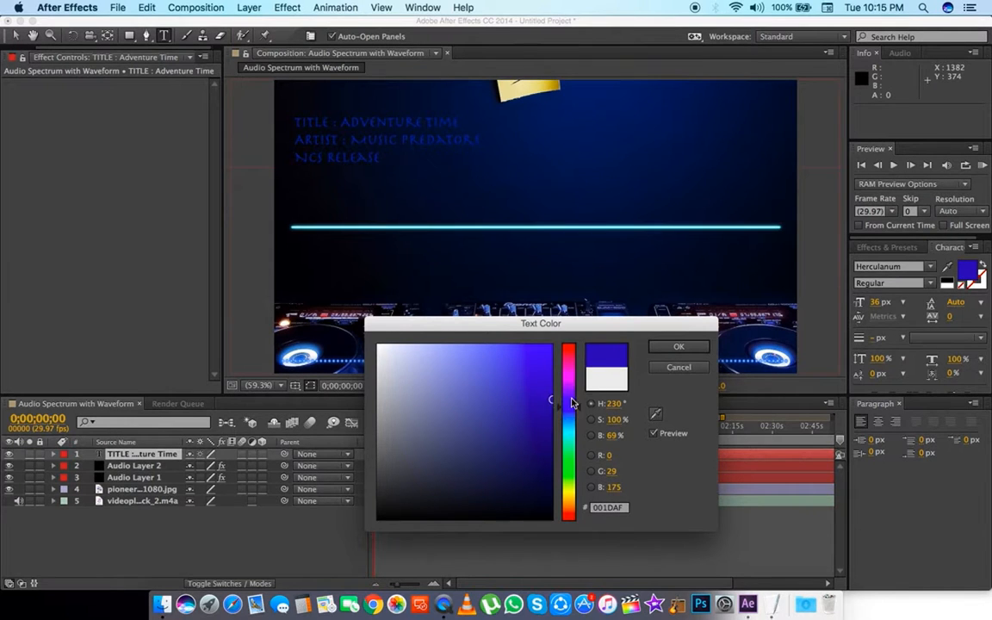
left_click(679, 346)
- Set the text to 67 px with 140% horizontal and 54% vertical scale, and move it up to about 49.8, 49.7
left_click_drag(879, 304, 901, 304)
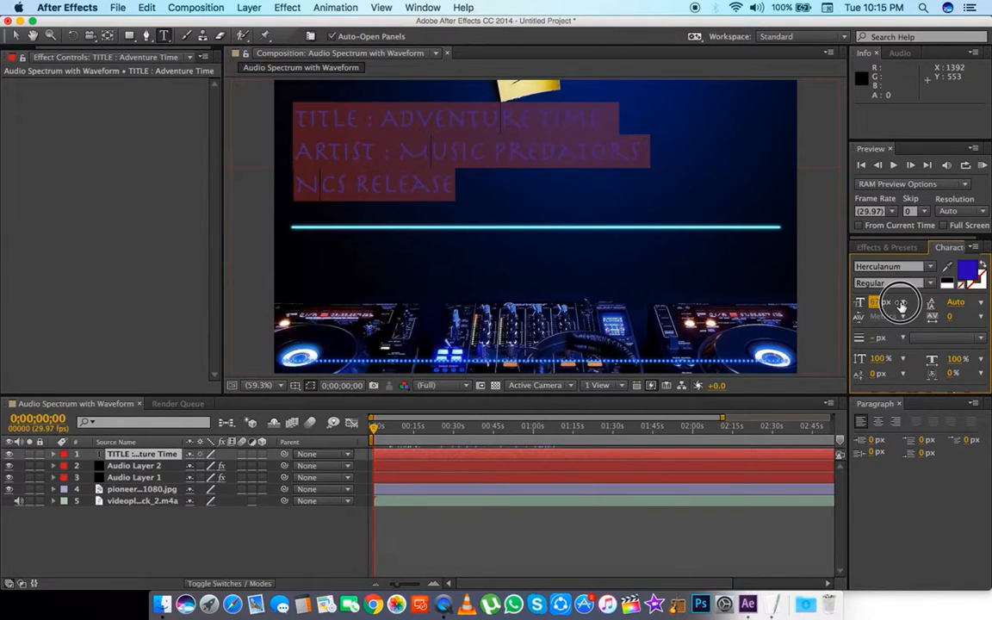
left_click_drag(954, 358, 984, 362)
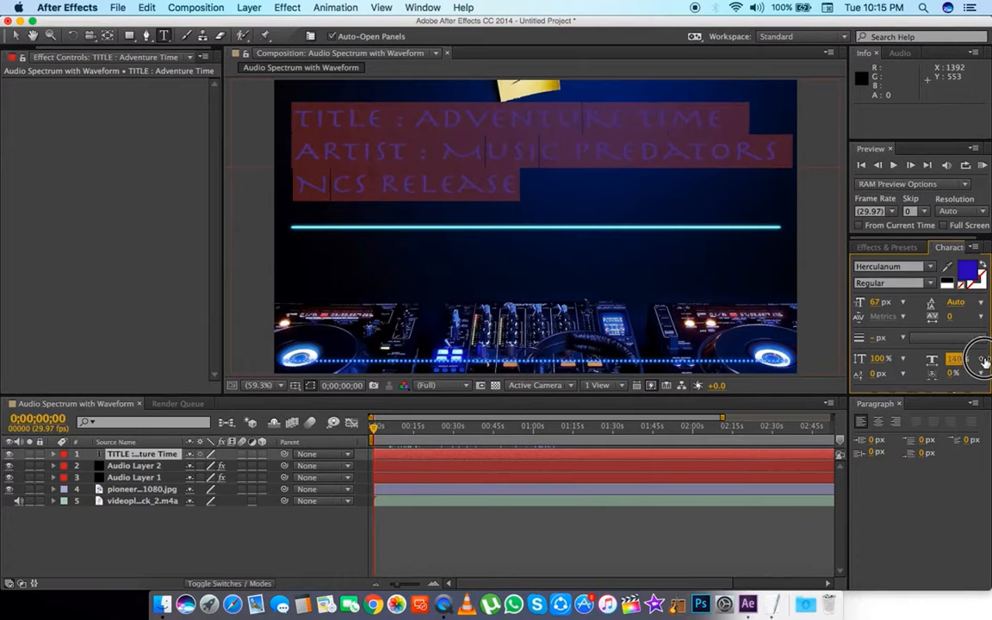
left_click_drag(883, 360, 848, 361)
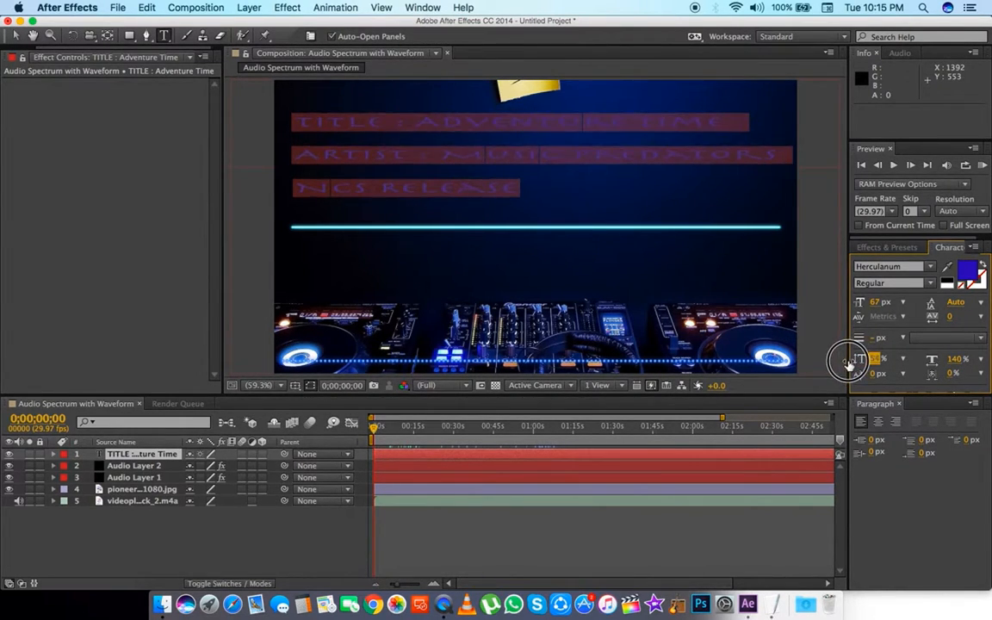
left_click(541, 155)
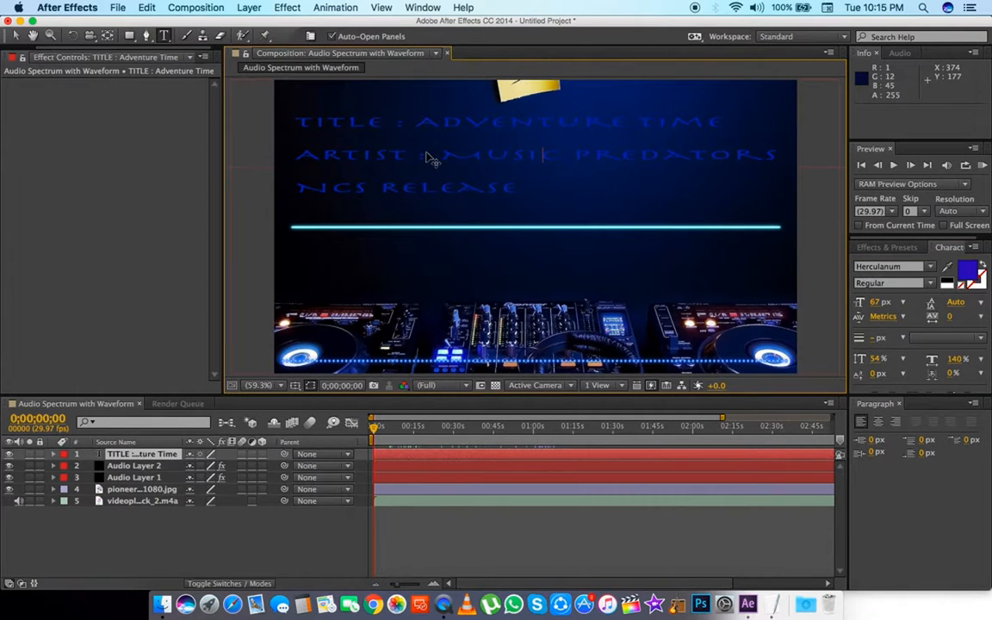
mouse_move(410, 122)
left_mouse_down()
mouse_move(412, 95)
mouse_move(414, 104)
left_mouse_up()
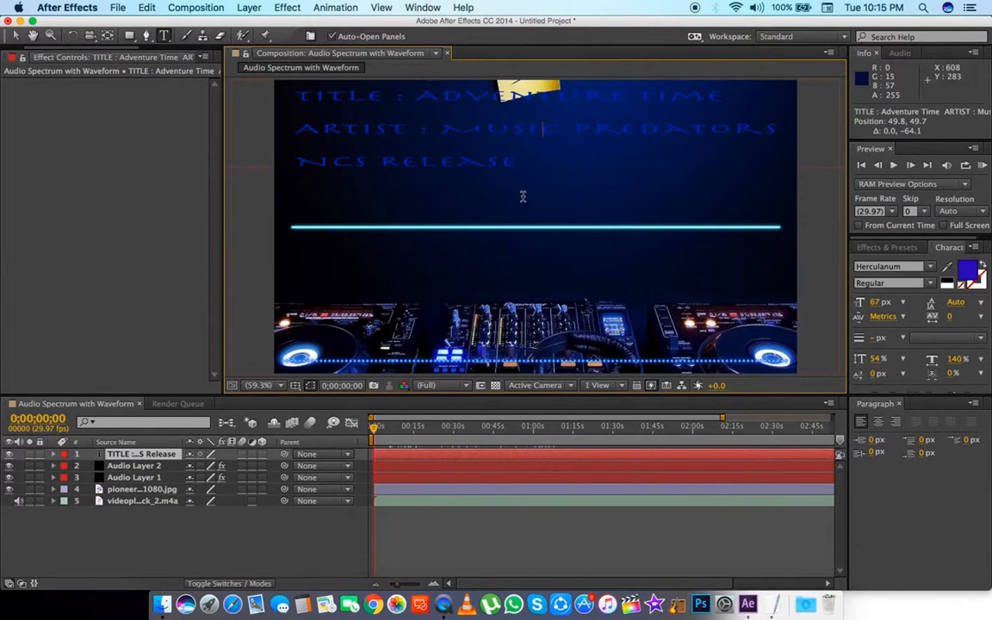
- Check the text's placement against the Title/Action Safe guides and hide the guides again
left_click(312, 389)
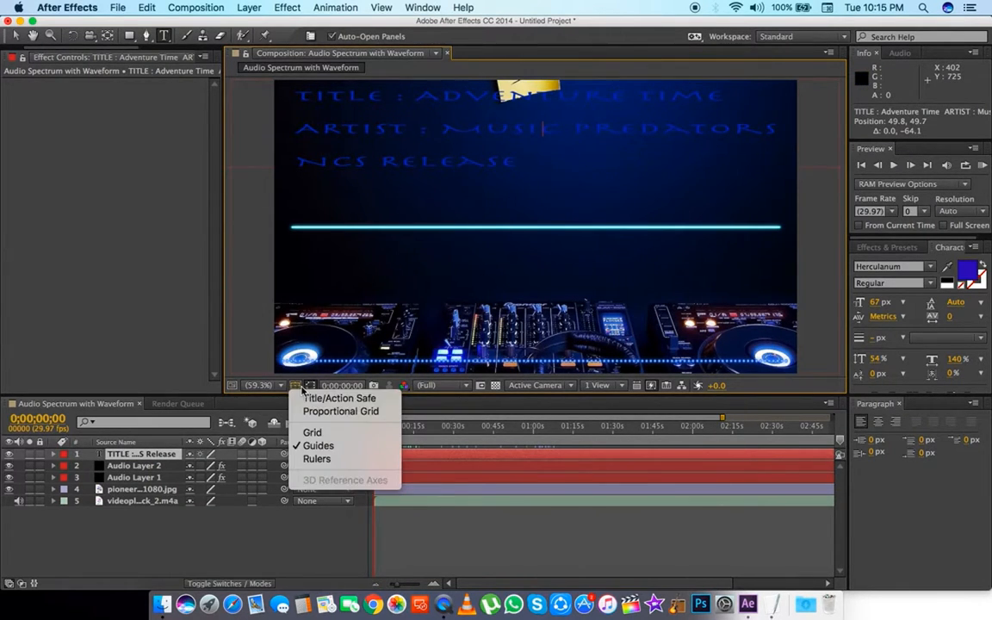
left_click(321, 394)
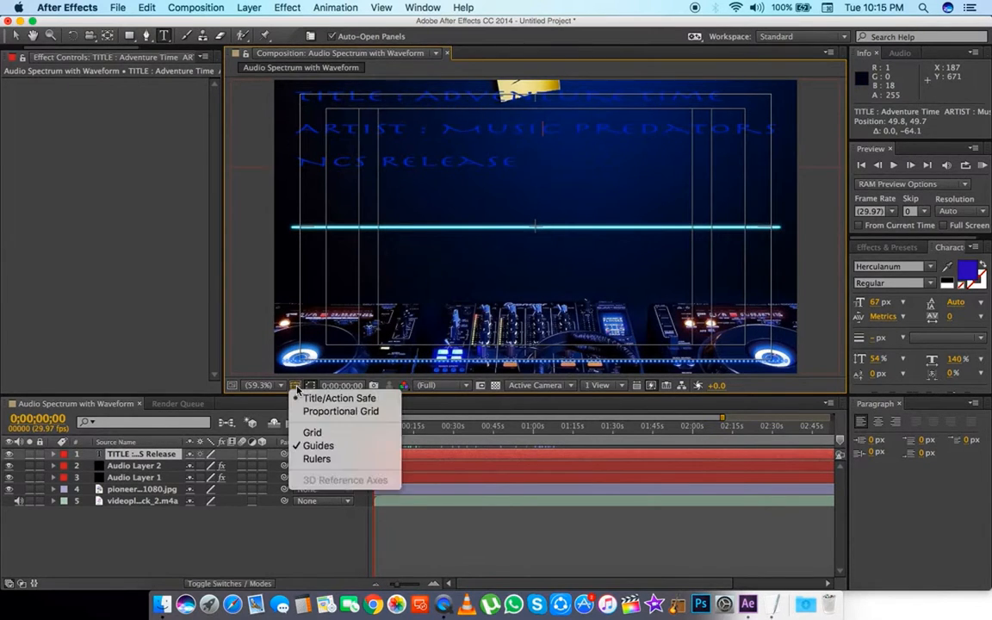
left_click(295, 385)
left_click(331, 399)
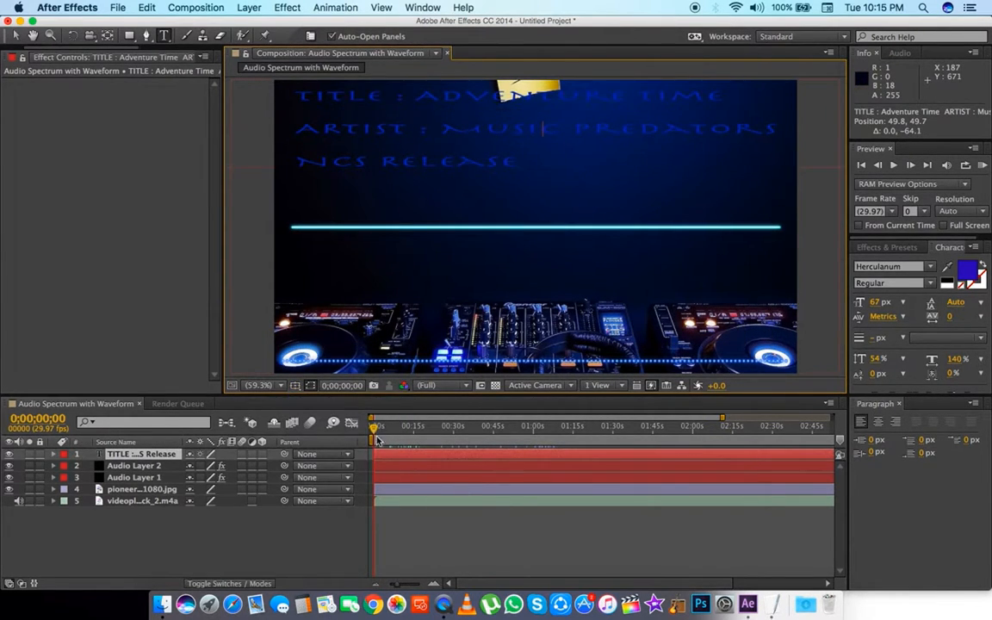
- Extend the timeline's visible range to the full composition ending at 0;03;46;00 and deselect the text layer
left_click_drag(374, 432, 372, 458)
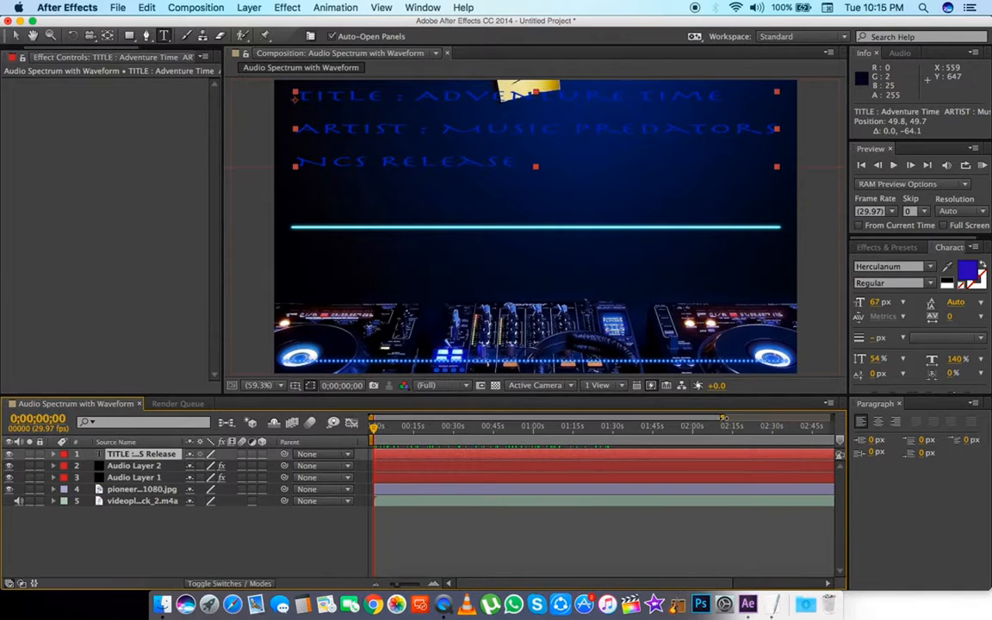
left_click_drag(723, 418, 835, 423)
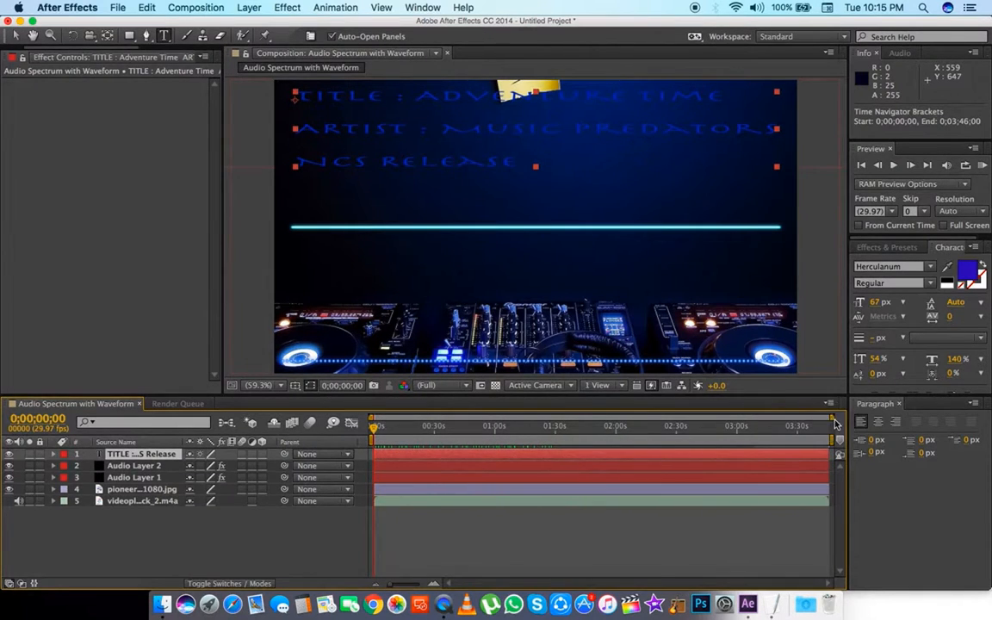
left_click(219, 545)
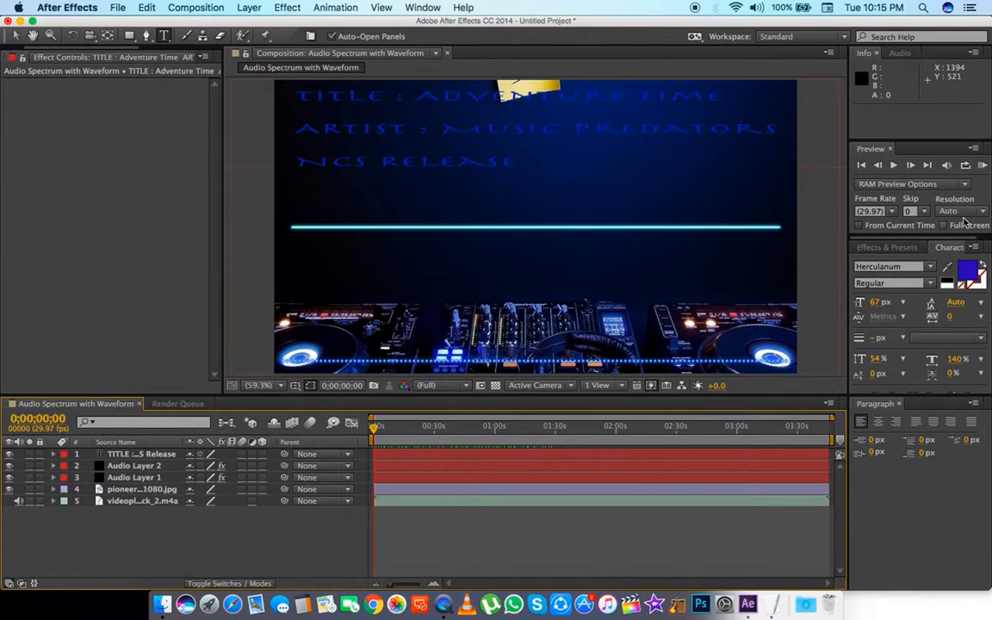
- Apply the Glow effect to the title text layer
left_click(887, 248)
left_click_drag(895, 322, 155, 456)
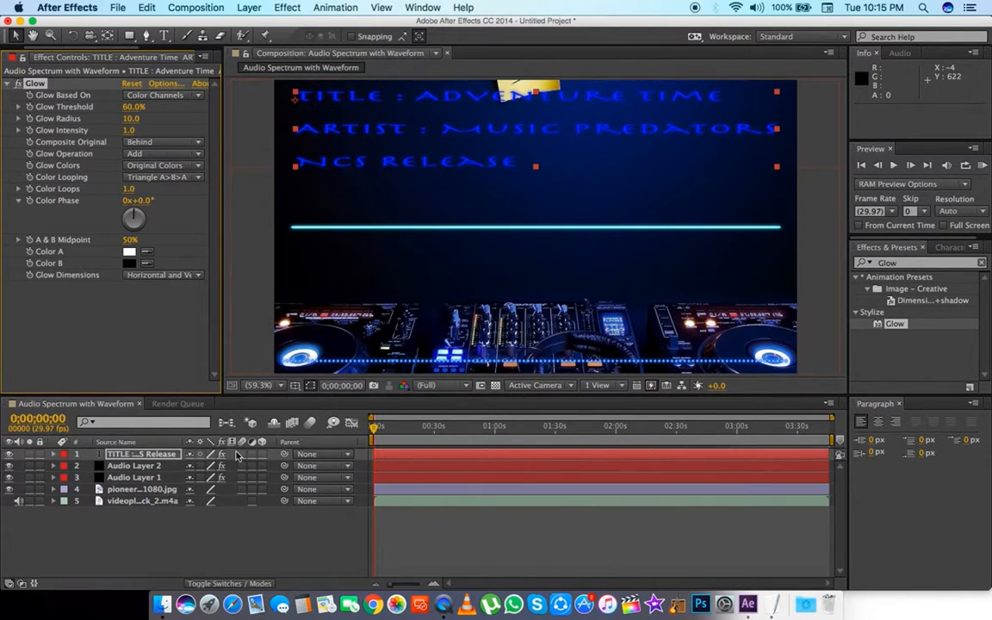
left_click(156, 552)
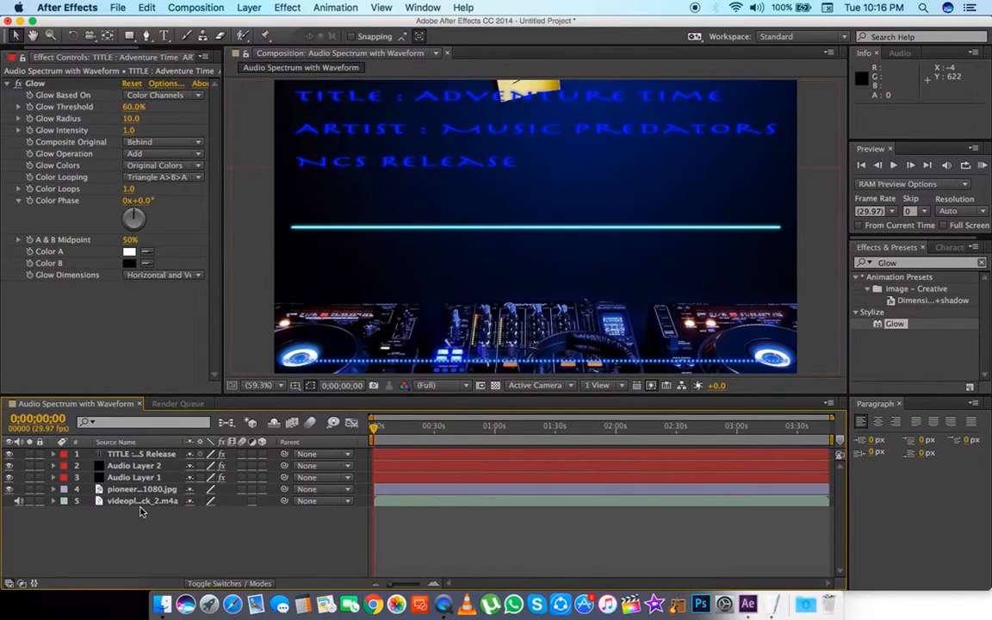
- Search the effects for "JAW" and apply CC Jaws to Audio Layer 1
left_click(133, 477)
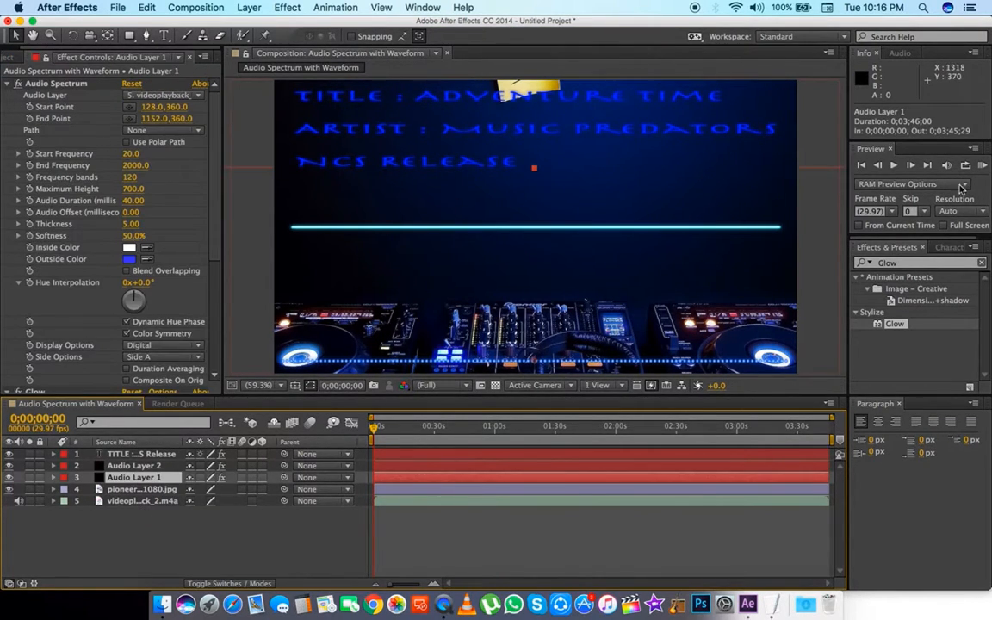
left_click(981, 263)
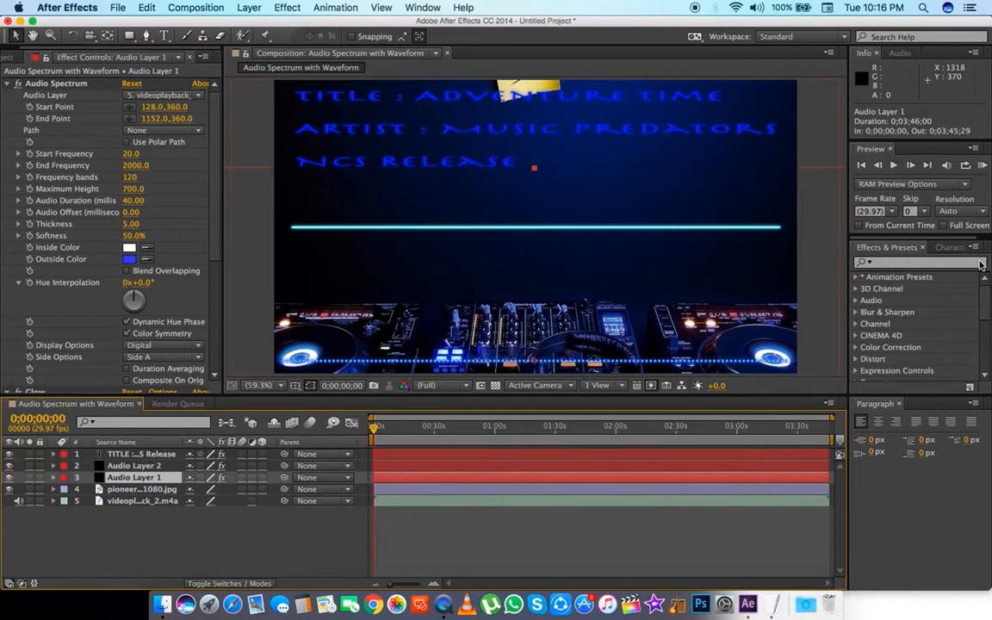
left_click(915, 263)
type("JAW")
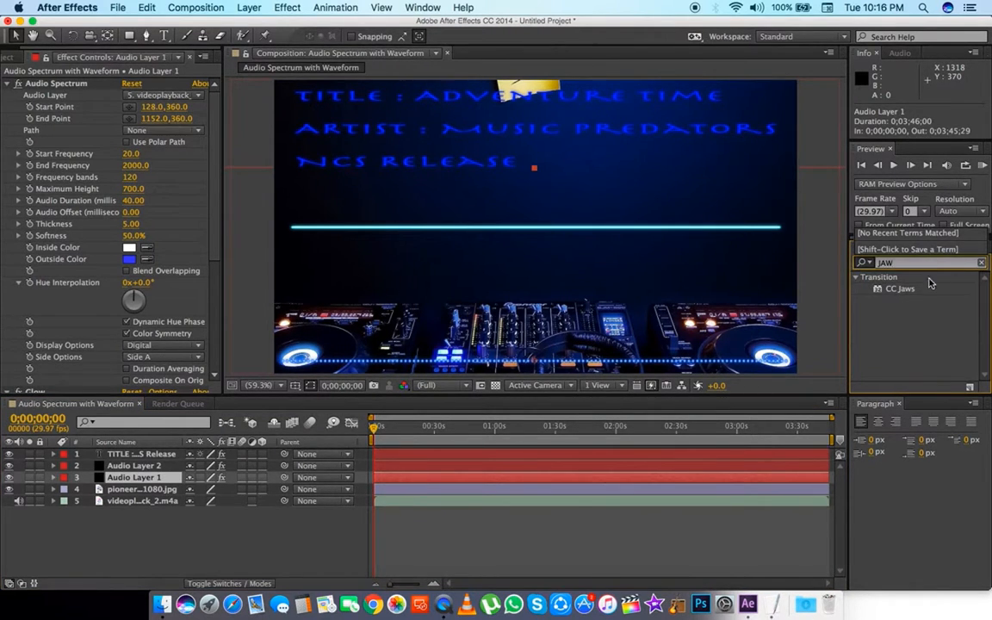
left_click_drag(901, 290, 155, 479)
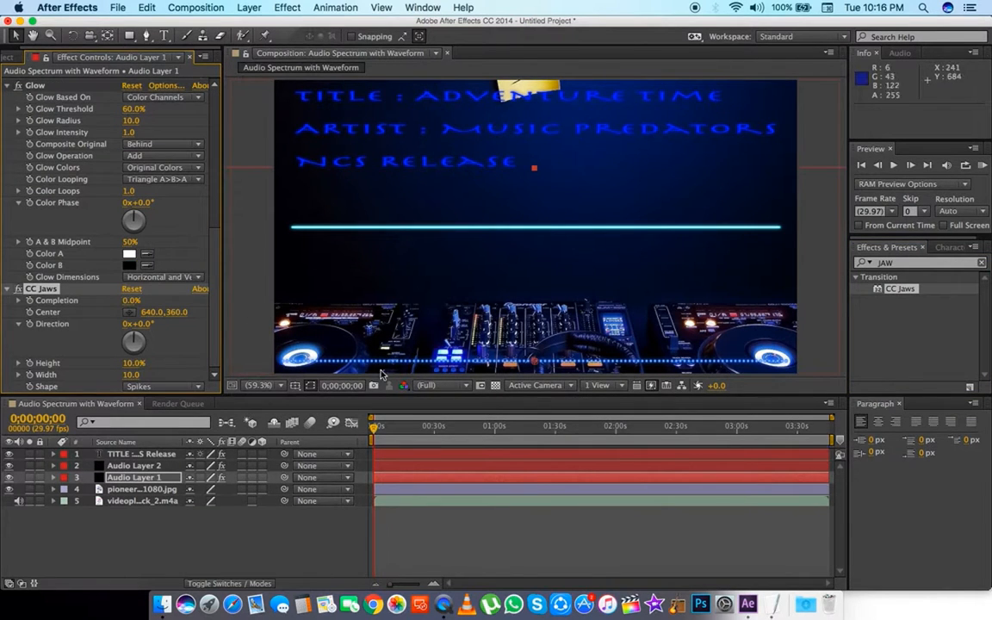
- Keyframe the CC Jaws Completion at 100% at the start of Audio Layer 1
left_click(374, 434)
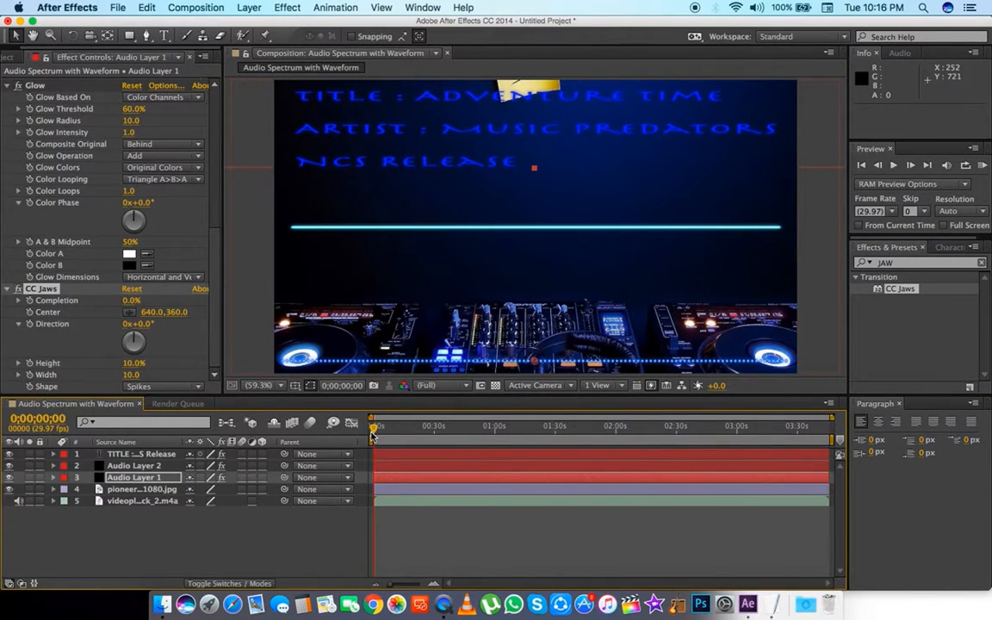
left_click(30, 301)
left_click(131, 300)
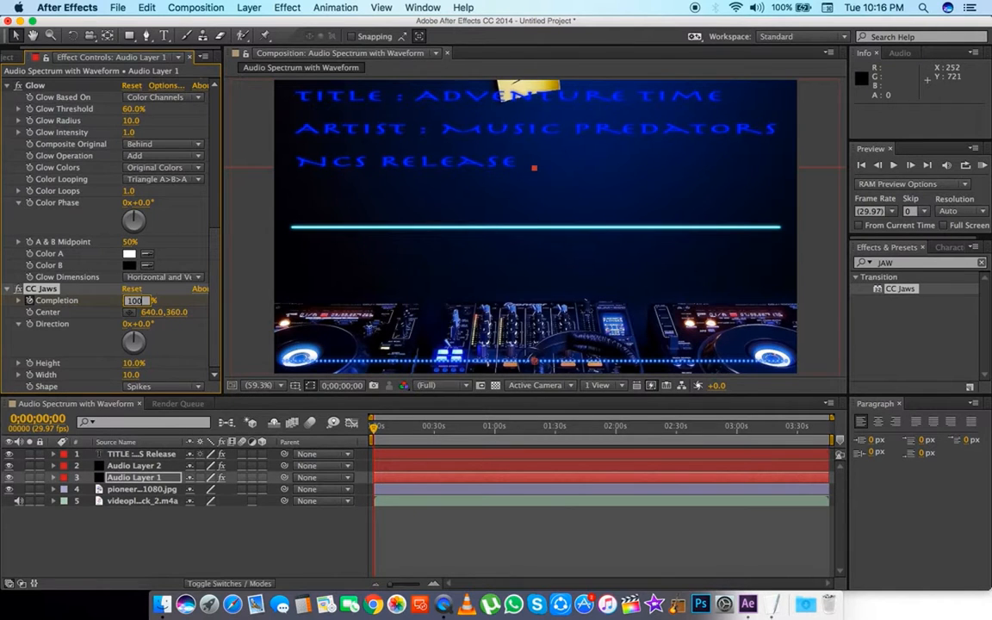
key("Return")
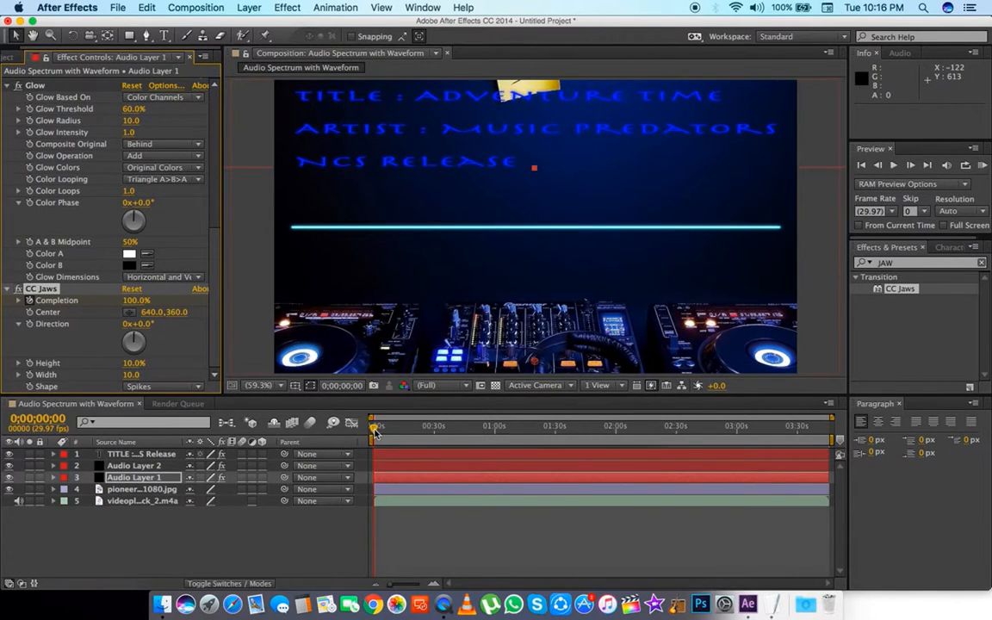
- Keyframe the CC Jaws Completion of Audio Layer 1 at 0% at 0;00;02;01 and play back the transition from the start
left_click_drag(375, 433, 377, 429)
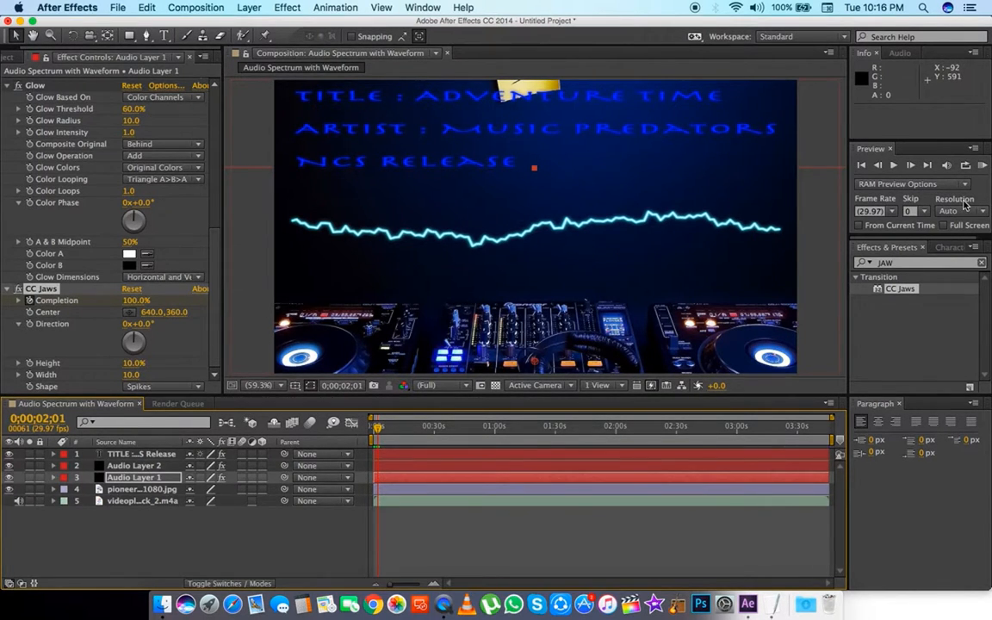
left_click(131, 303)
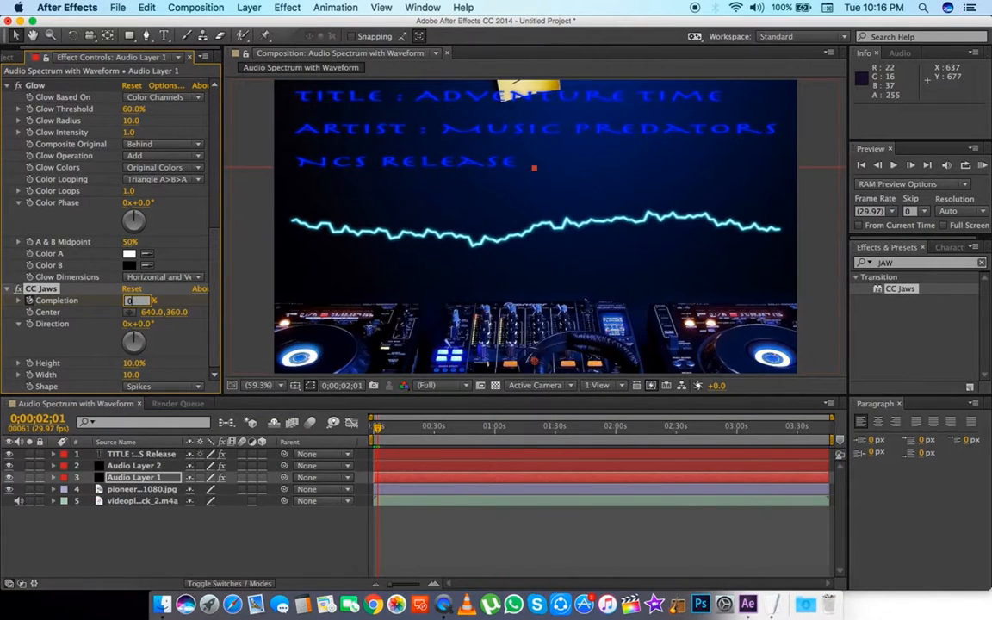
key("Return")
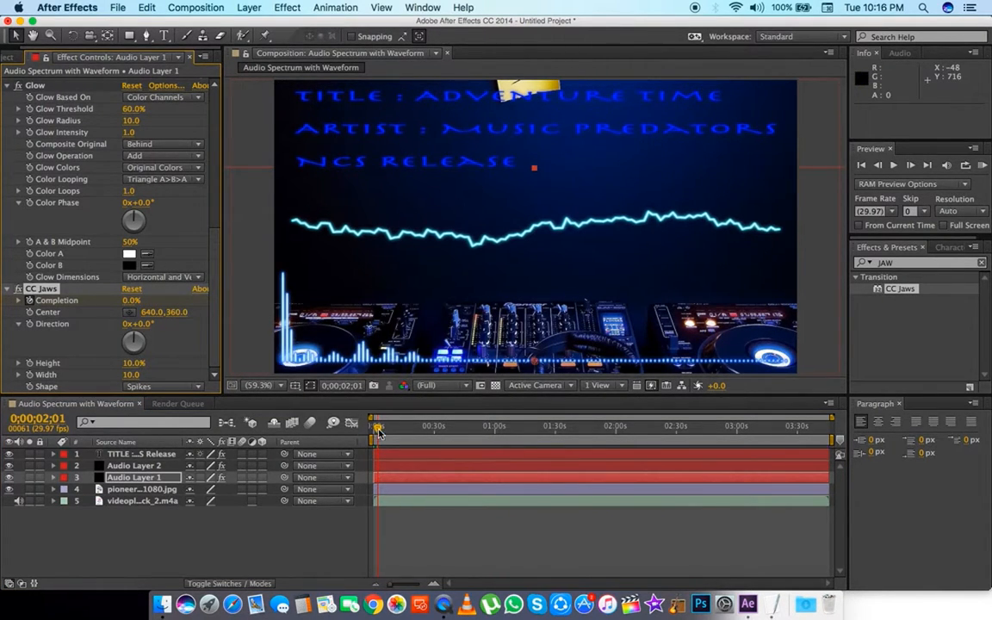
left_click_drag(379, 430, 375, 430)
key("space")
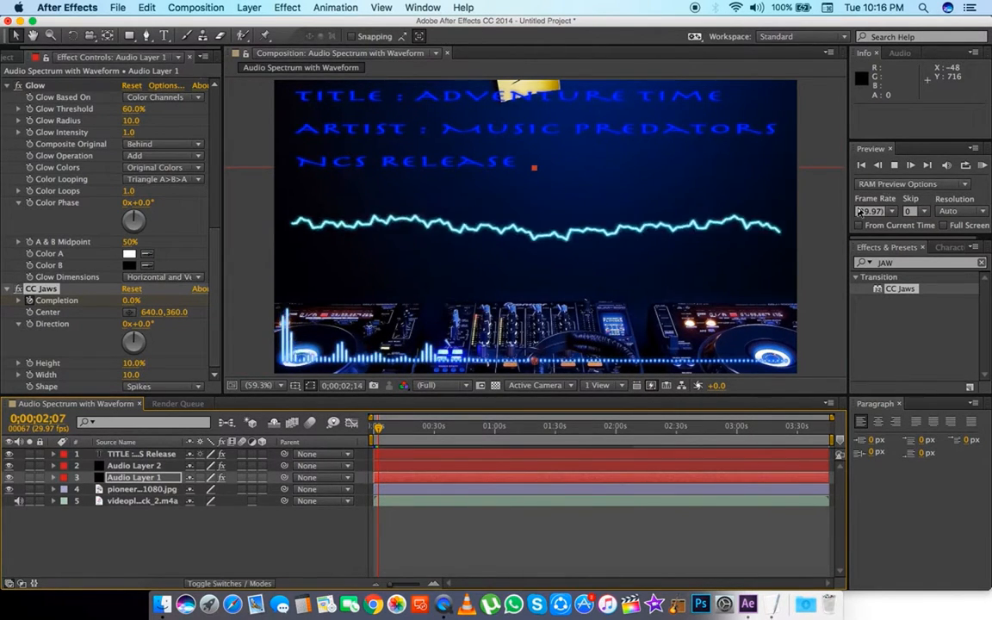
left_click(894, 164)
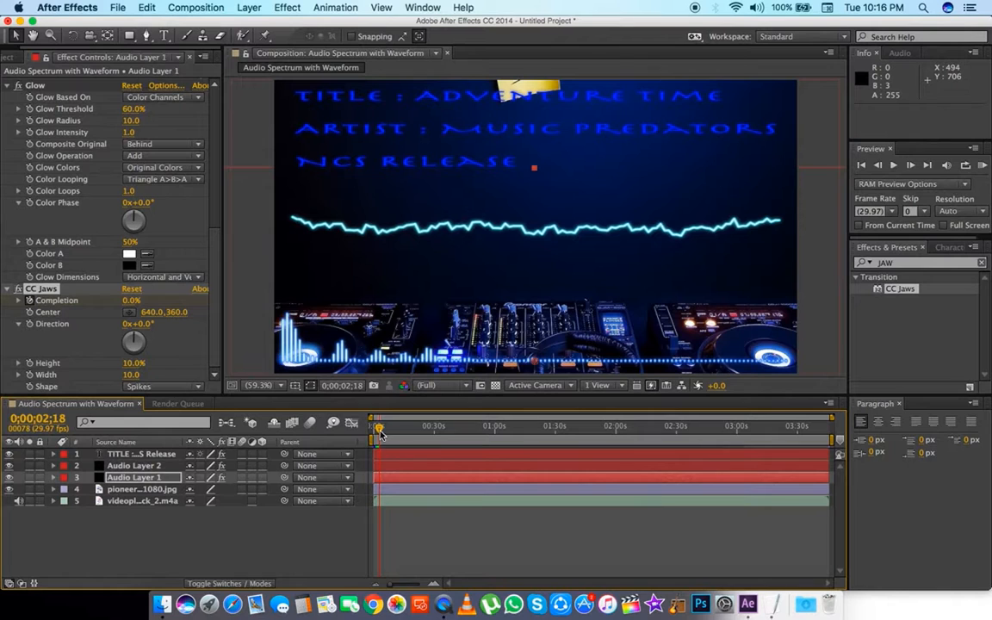
- Return to the start of the composition and apply CC Jaws to Audio Layer 2
left_click_drag(382, 435, 376, 426)
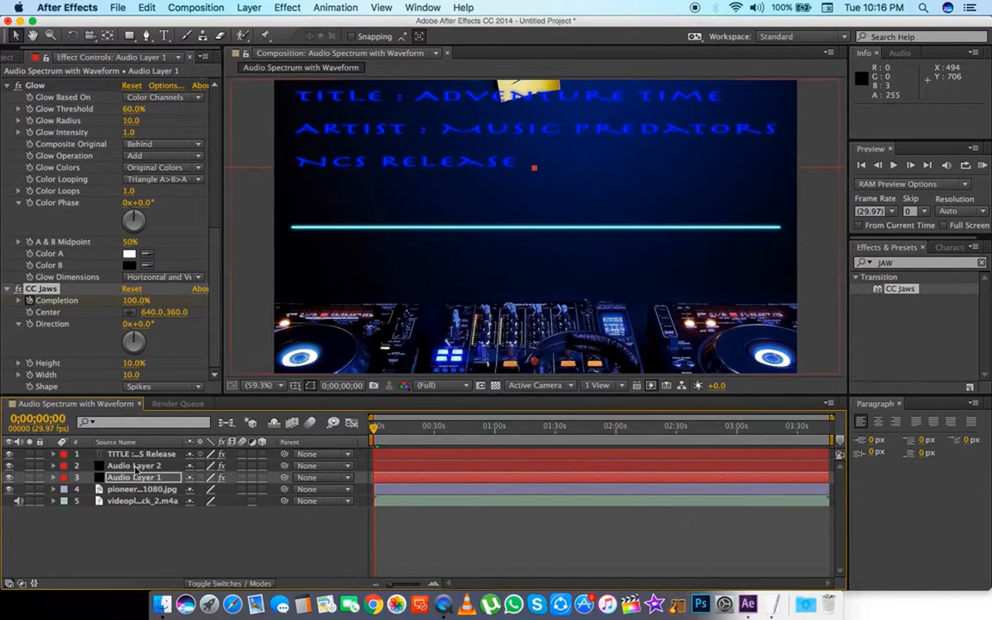
left_click(134, 466)
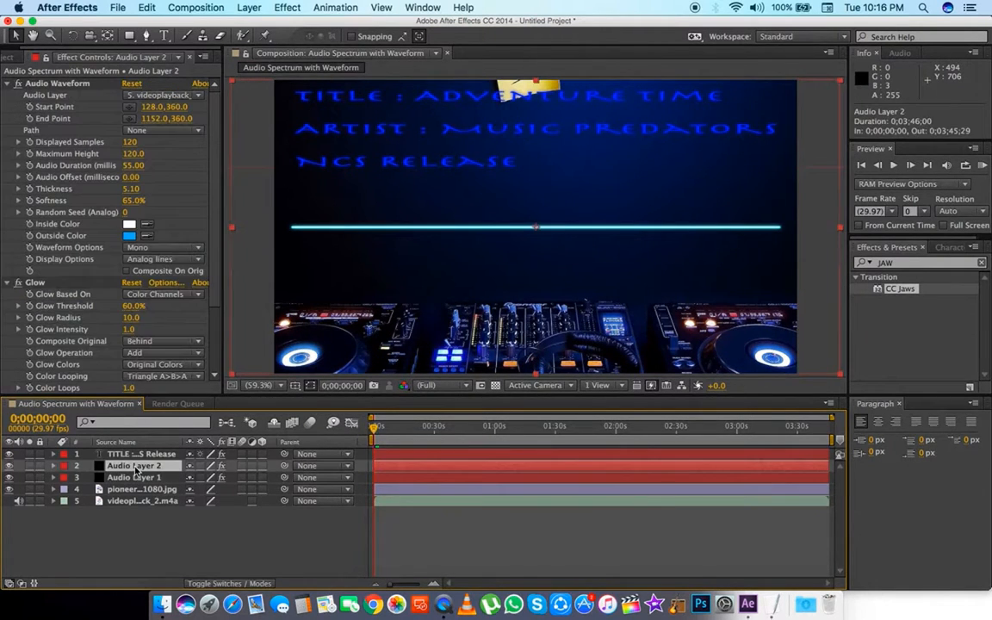
left_click_drag(894, 291, 136, 468)
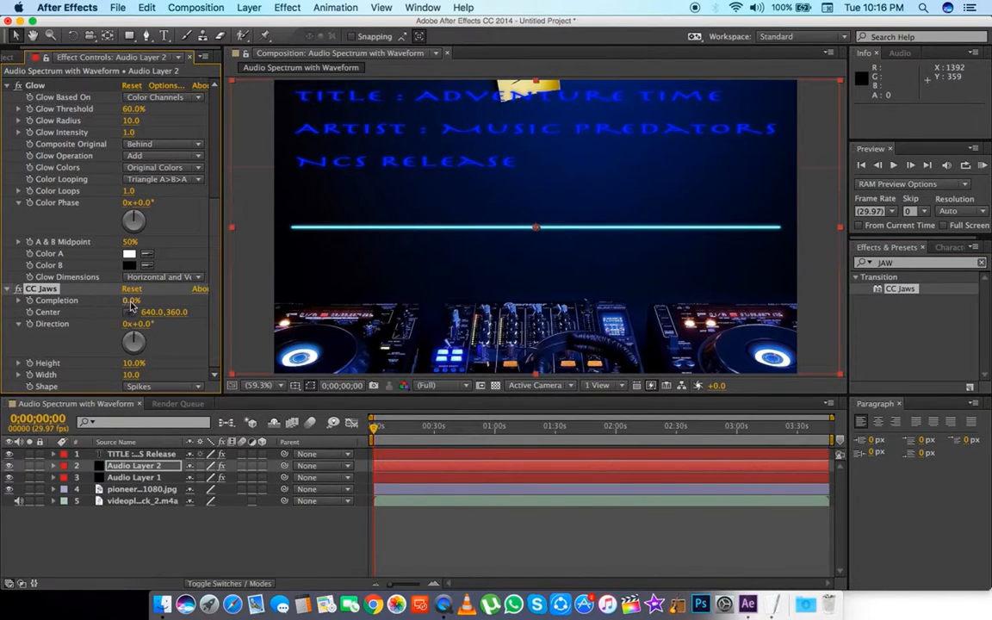
- Keyframe the CC Jaws Completion of Audio Layer 2 at 100% at 0;00;00;00
left_click(131, 301)
type("100")
key("Return")
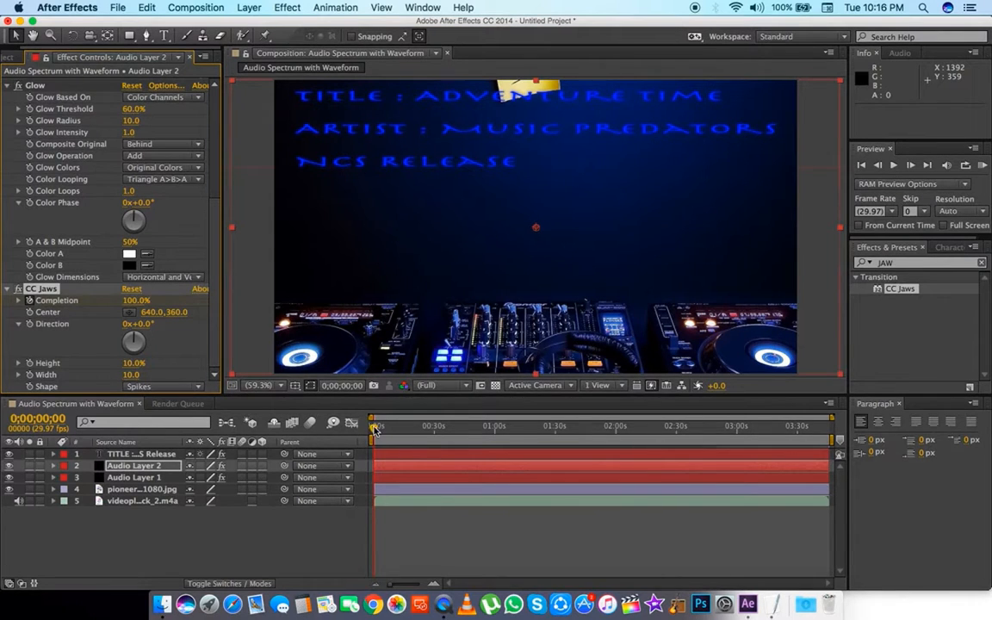
- Keyframe the CC Jaws Completion of Audio Layer 2 at 0% at 0;00;01;21
left_click_drag(375, 430, 377, 428)
left_click_drag(377, 428, 378, 428)
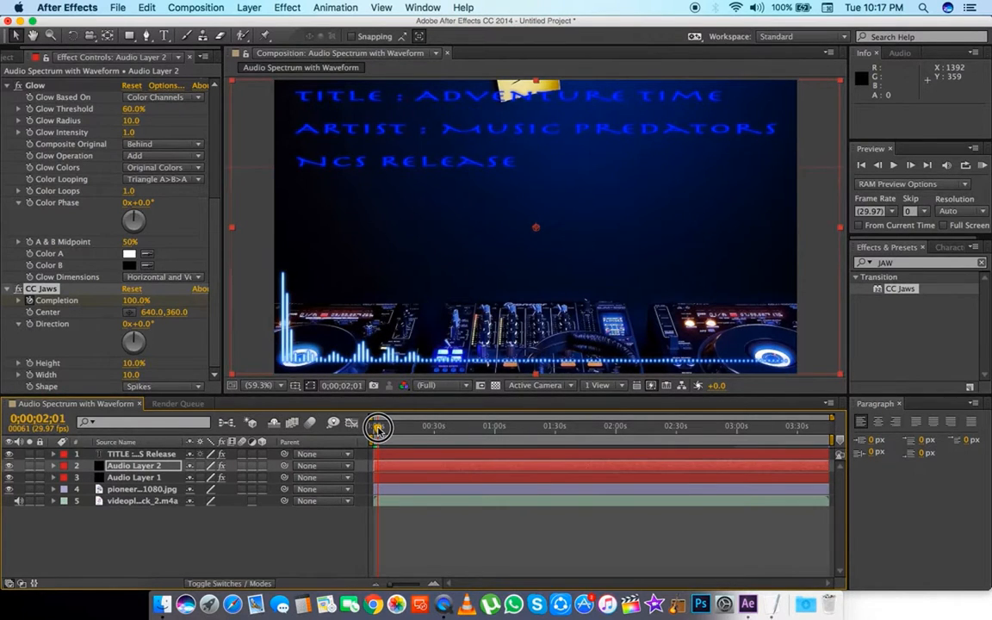
left_click_drag(378, 428, 377, 428)
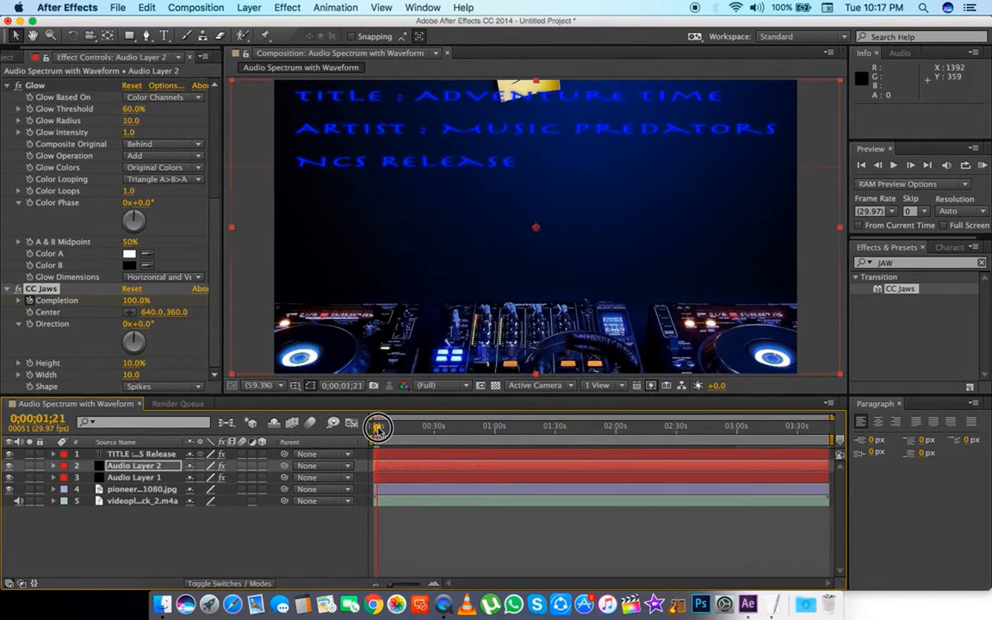
left_click(136, 301)
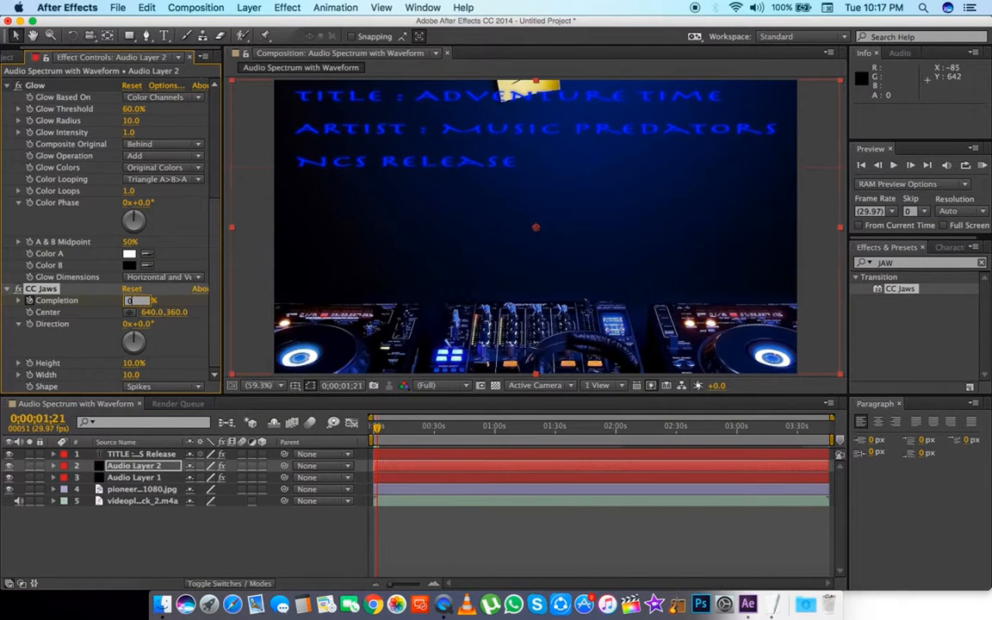
type("0")
key("Return")
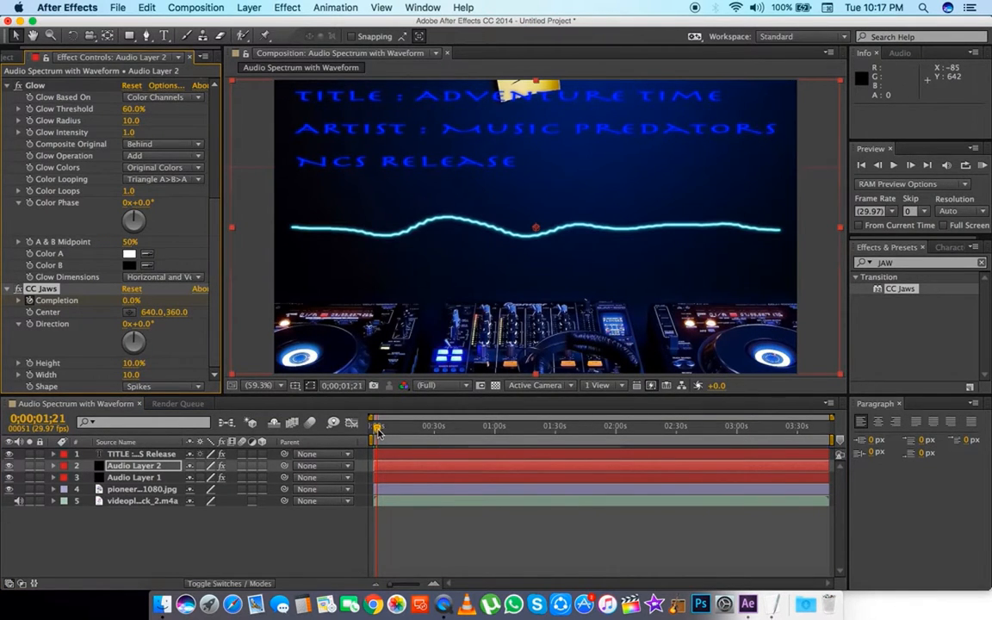
- Play back the waveform transition and remove the CC Jaws Completion keyframes from Audio Layer 2
left_click_drag(377, 430, 375, 428)
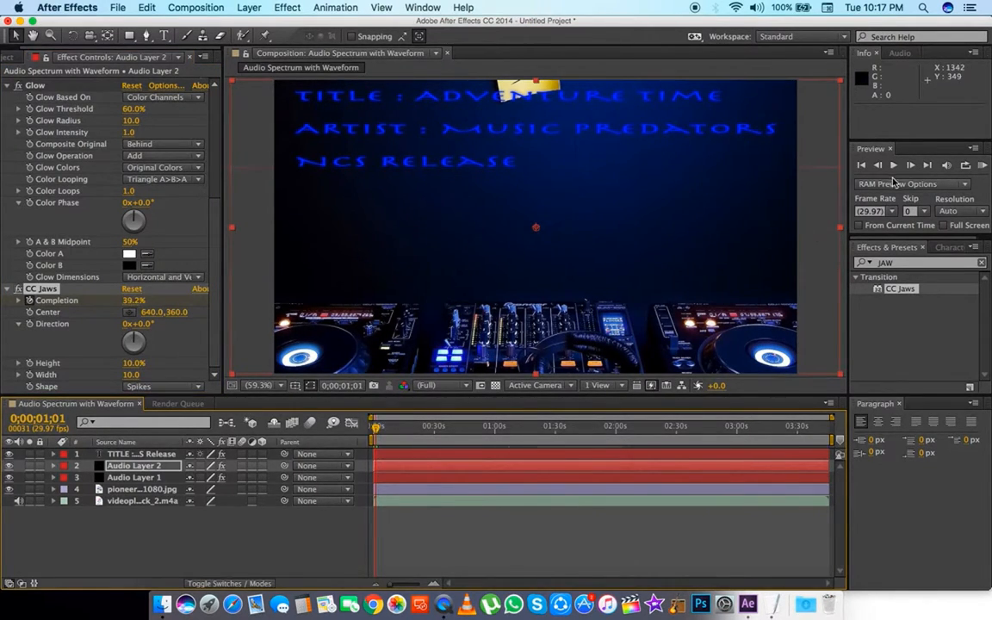
left_click(894, 167)
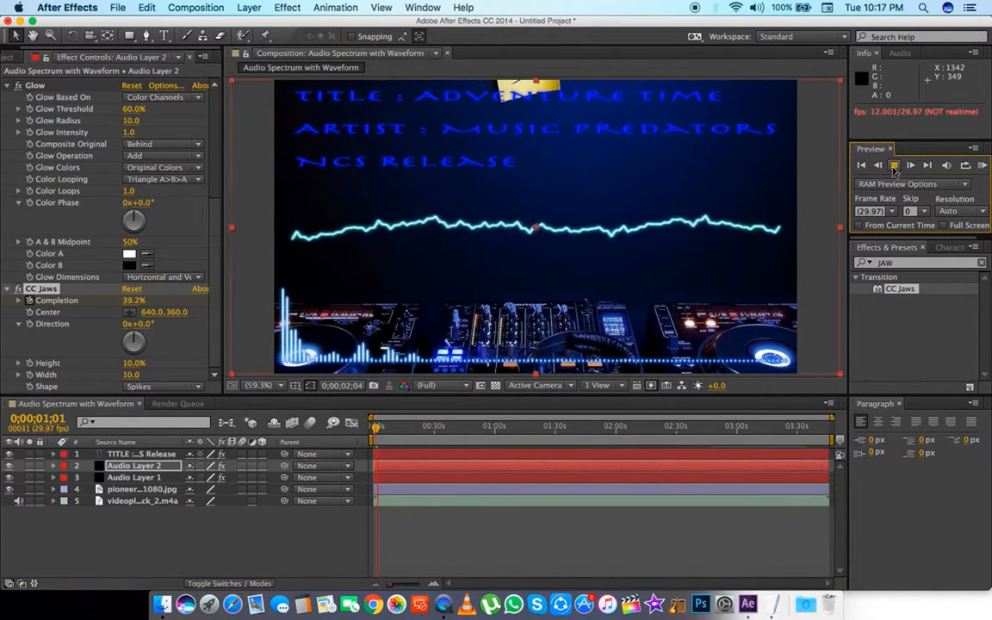
left_click(894, 168)
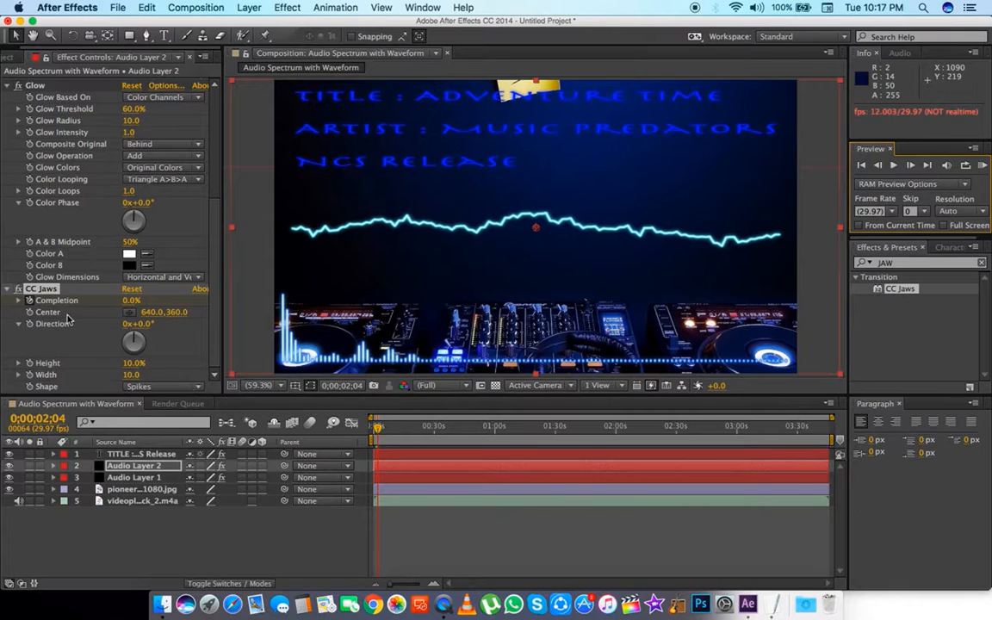
left_click(31, 300)
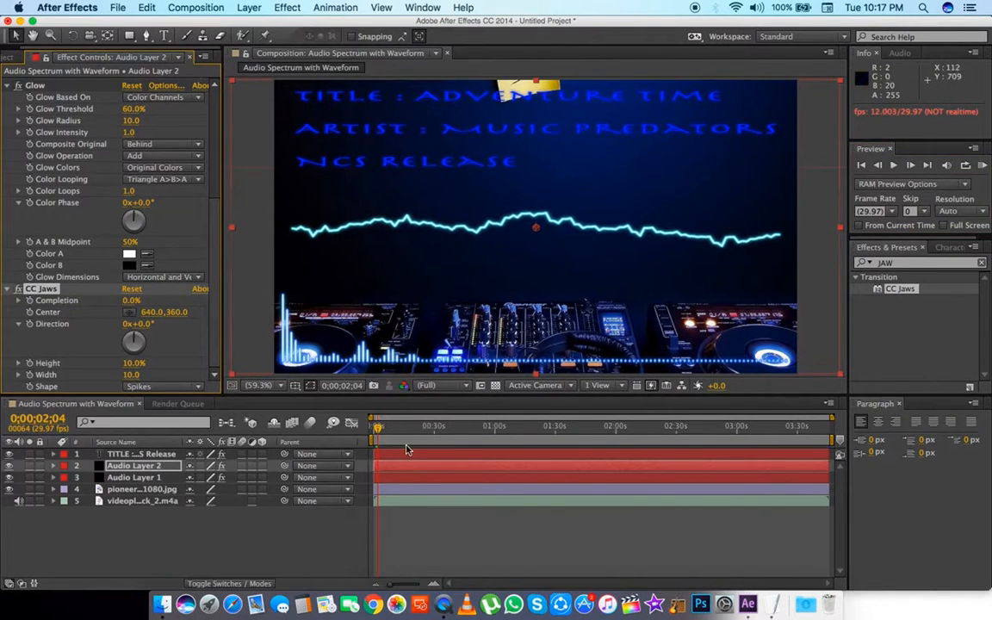
- Turn on keyframing for Audio Layer 2's CC Jaws Completion at 0;00;00;00 with a value of 100%
left_click(377, 429)
left_click_drag(376, 429, 373, 429)
left_click(129, 301)
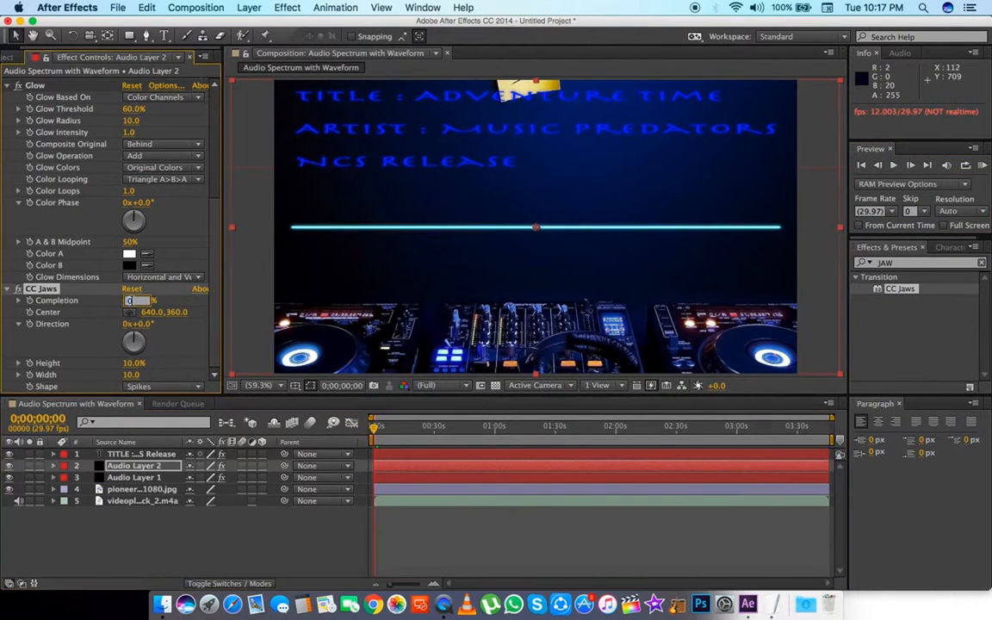
type("100")
key("Return")
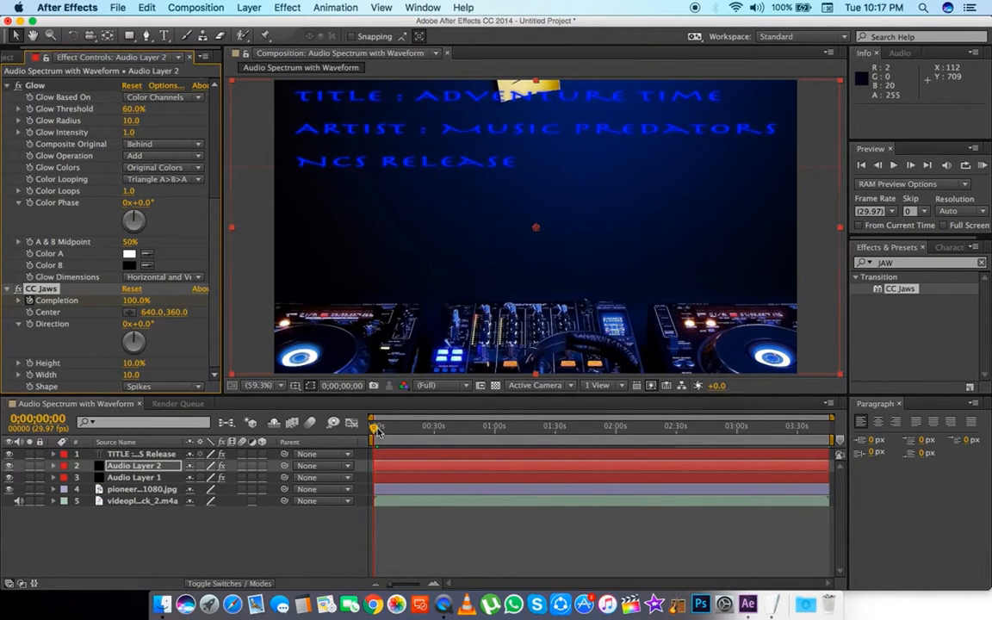
- Keyframe the CC Jaws Completion of Audio Layer 2 at 0% at 0;00;02;01 and preview the result from the start
left_click_drag(373, 429, 378, 429)
left_click(136, 300)
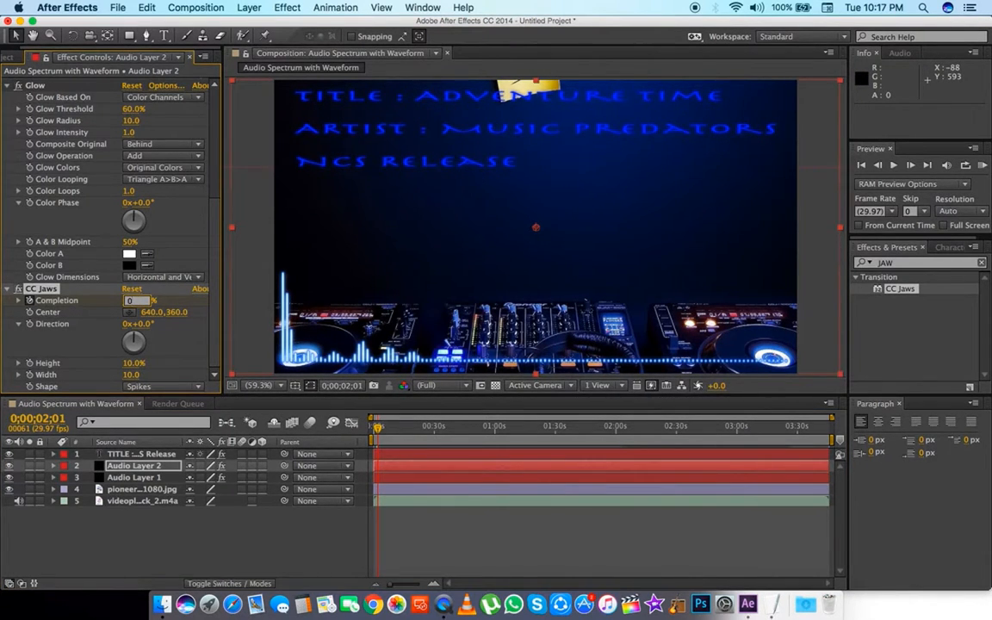
key("Return")
left_click_drag(379, 430, 372, 427)
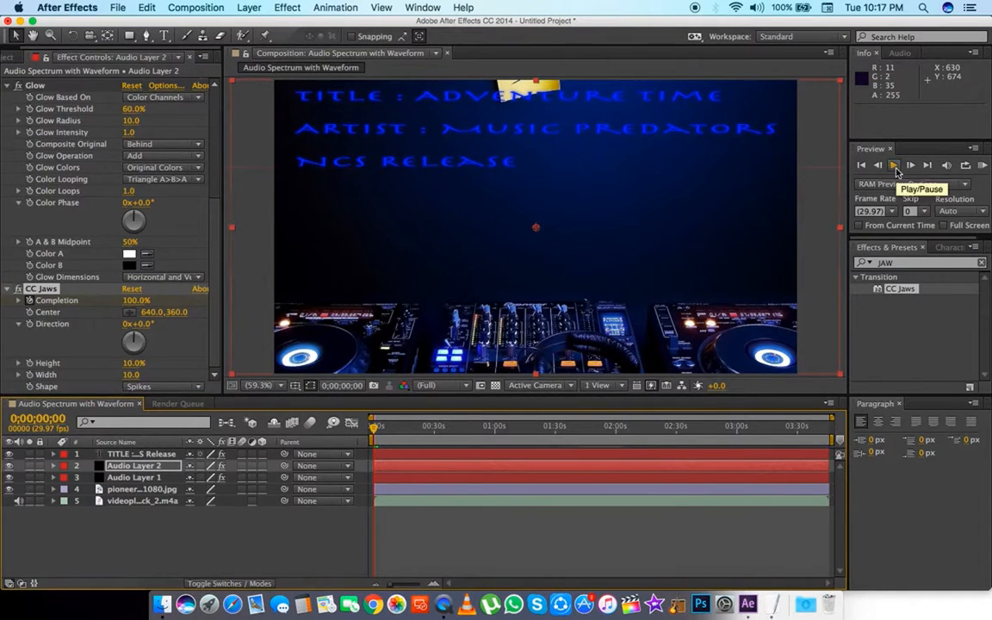
left_click(894, 166)
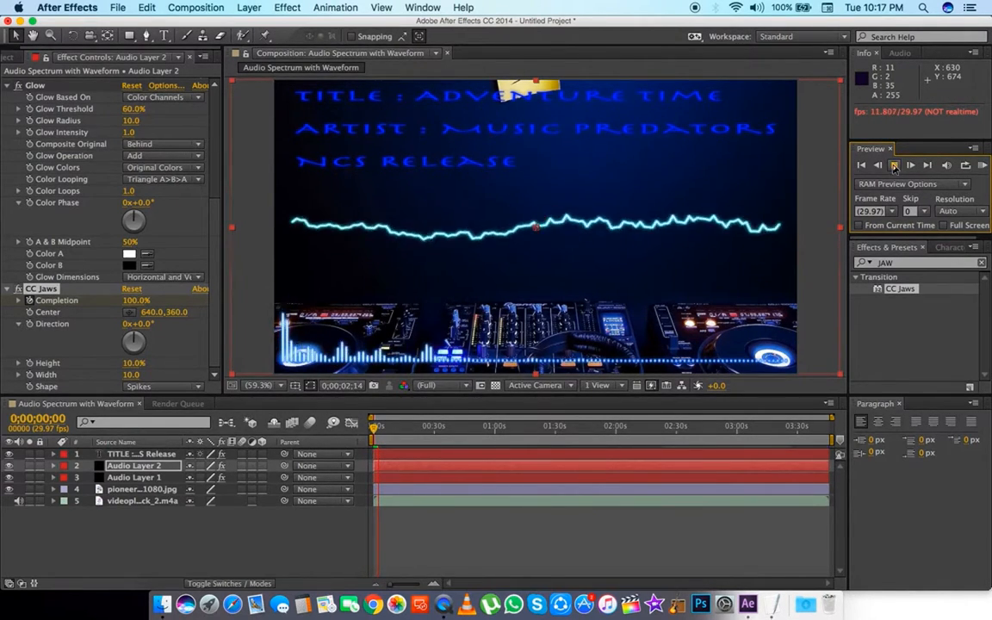
left_click(894, 167)
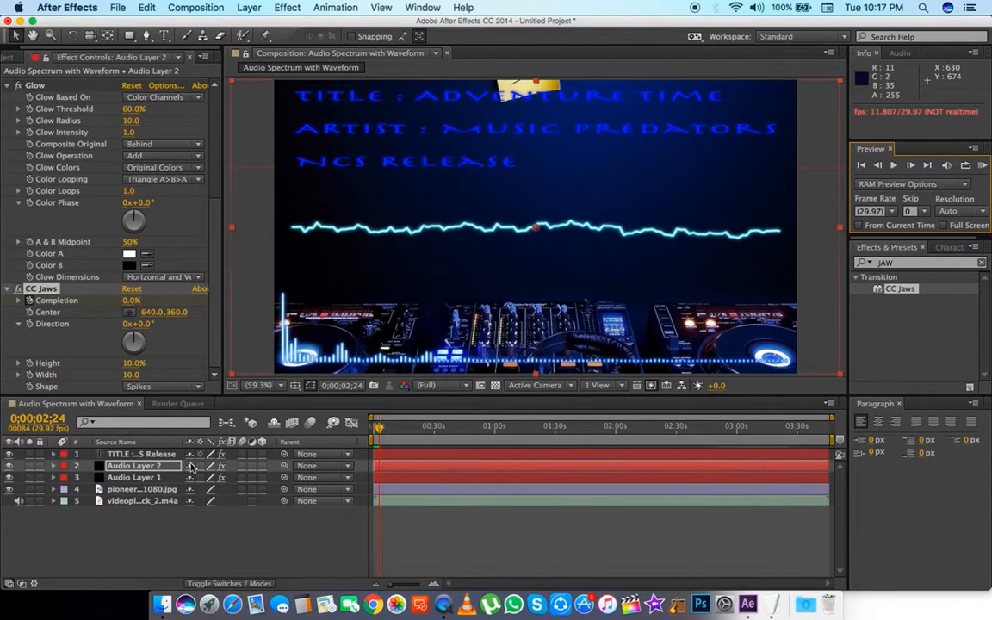
- Search the effects for "linear", apply Linear Wipe to the title text layer, and set its Wipe Angle to -90°
left_click(152, 527)
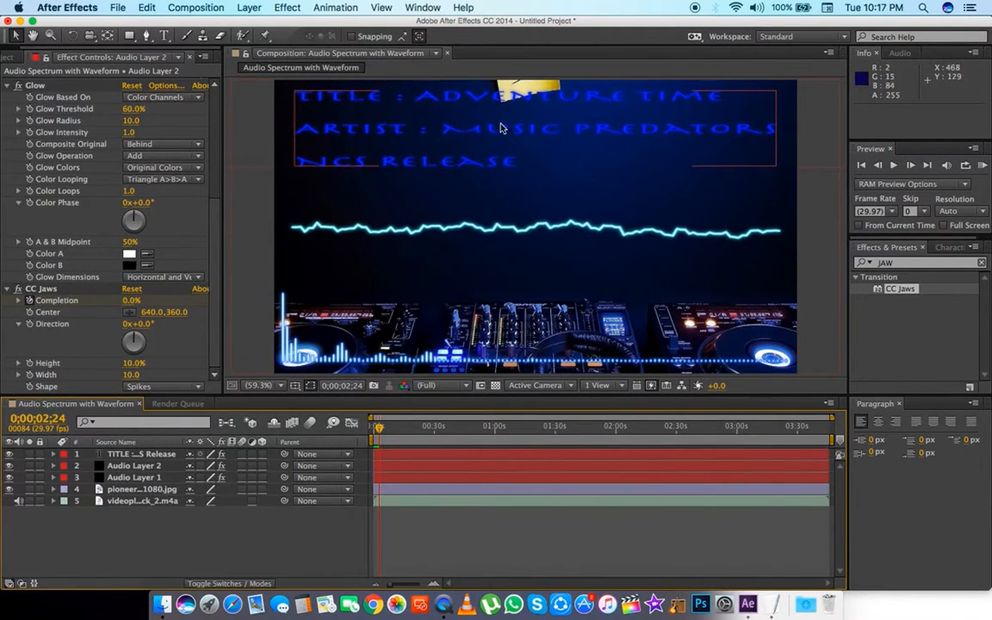
left_click(129, 454)
left_click(981, 262)
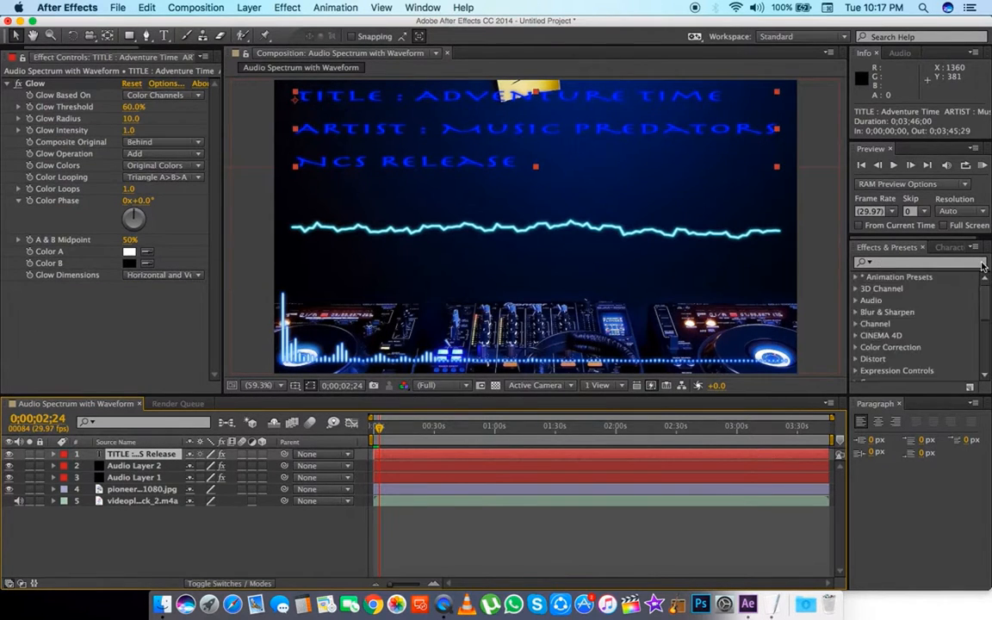
left_click(926, 262)
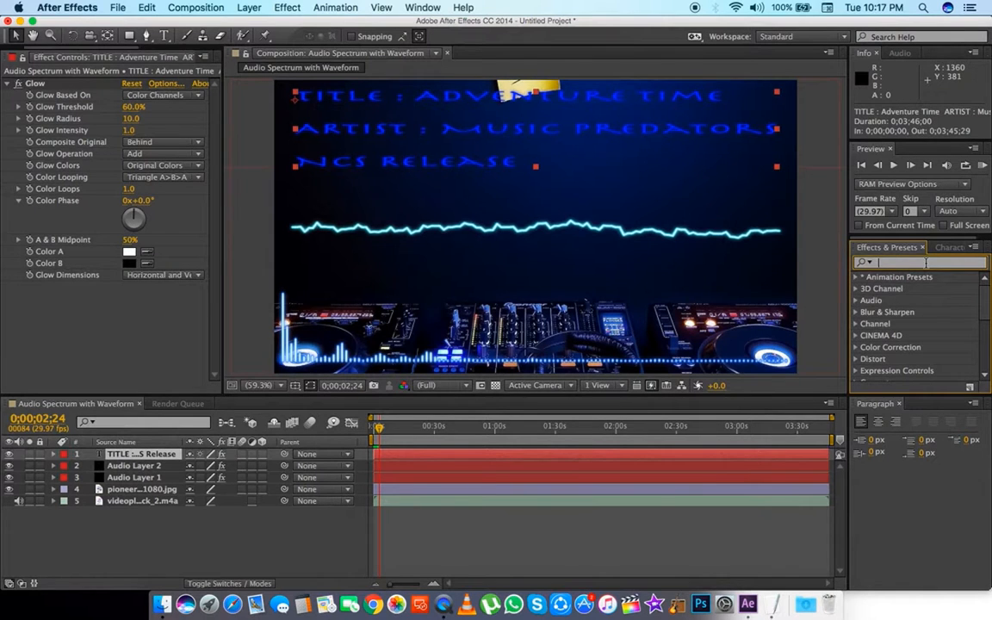
type("linear")
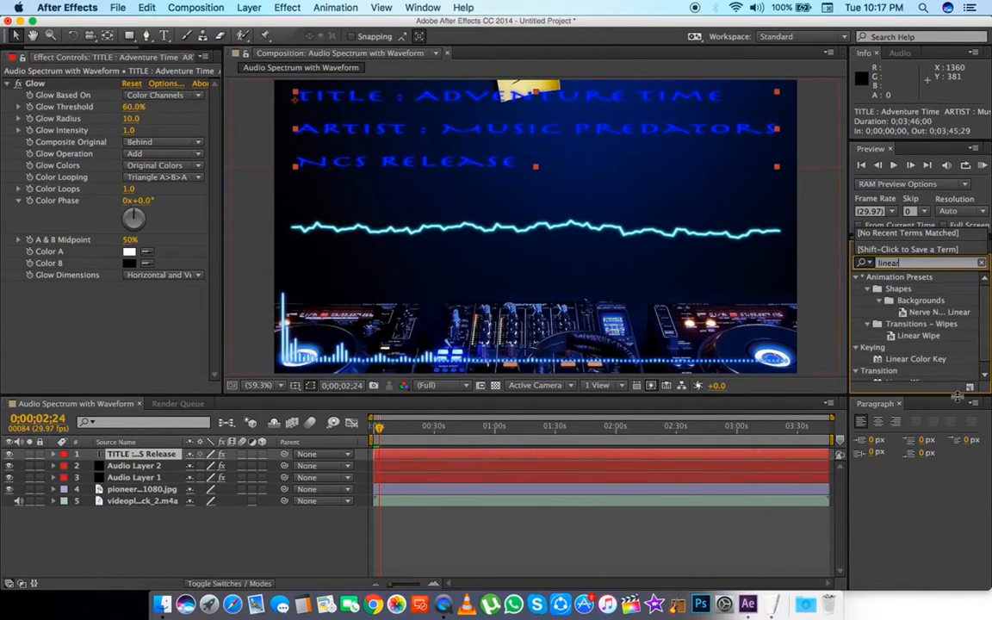
scroll(916, 356, "down", 1)
left_click_drag(910, 379, 156, 461)
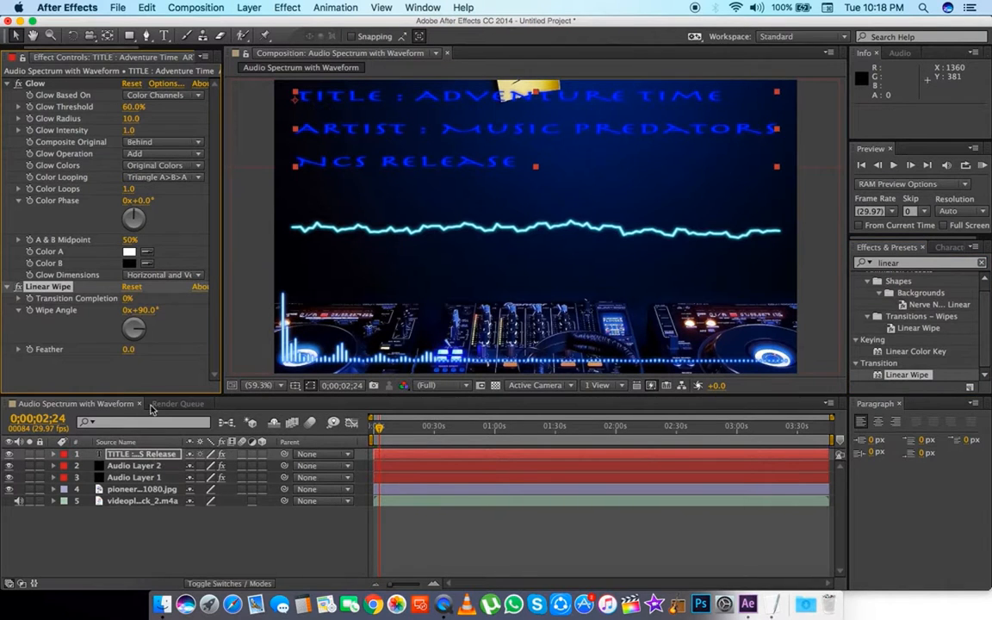
left_click(140, 317)
key("Return")
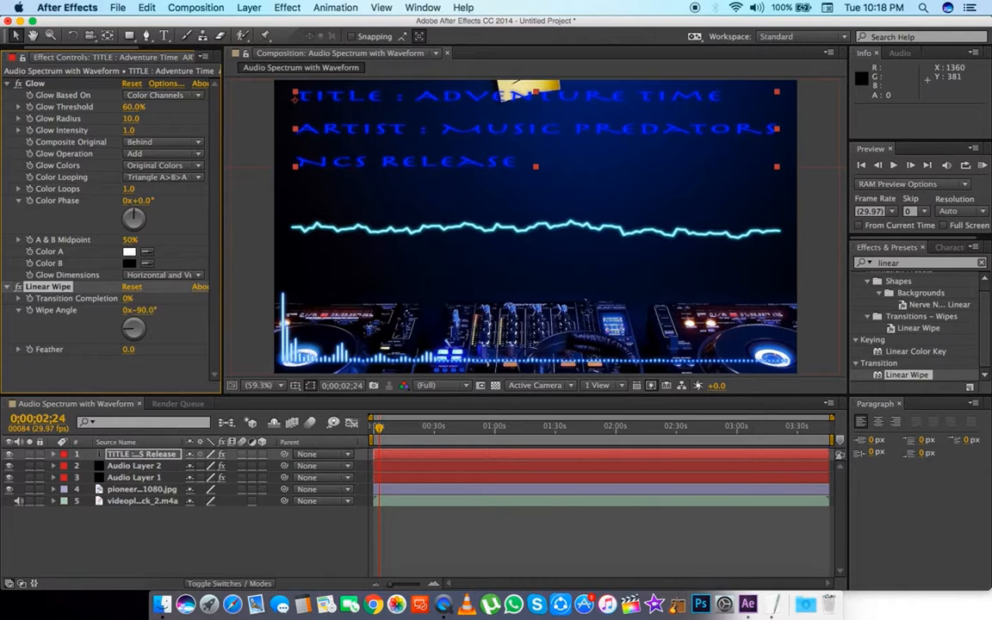
- Set the title's Linear Wipe Transition Completion to 100% and keyframe it at 0;00;00;00
left_click(127, 299)
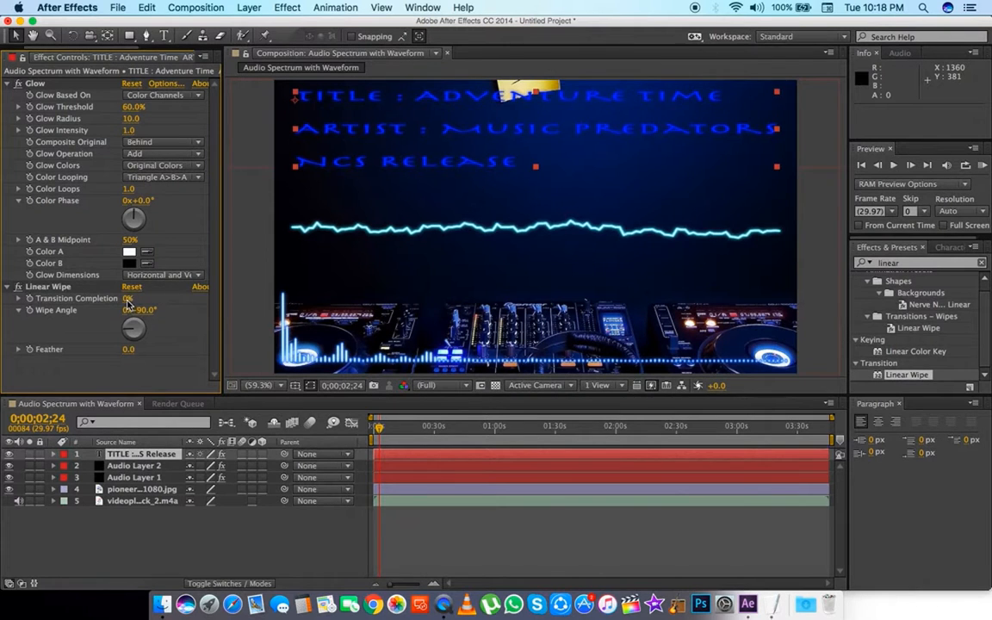
left_click_drag(128, 301, 197, 304)
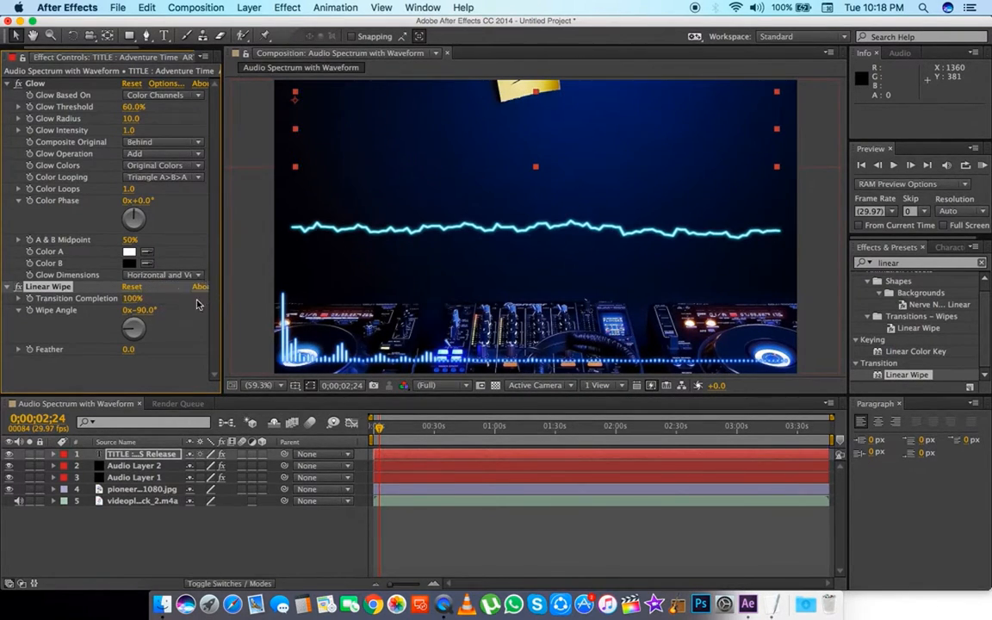
left_click_drag(379, 428, 373, 428)
left_click(30, 298)
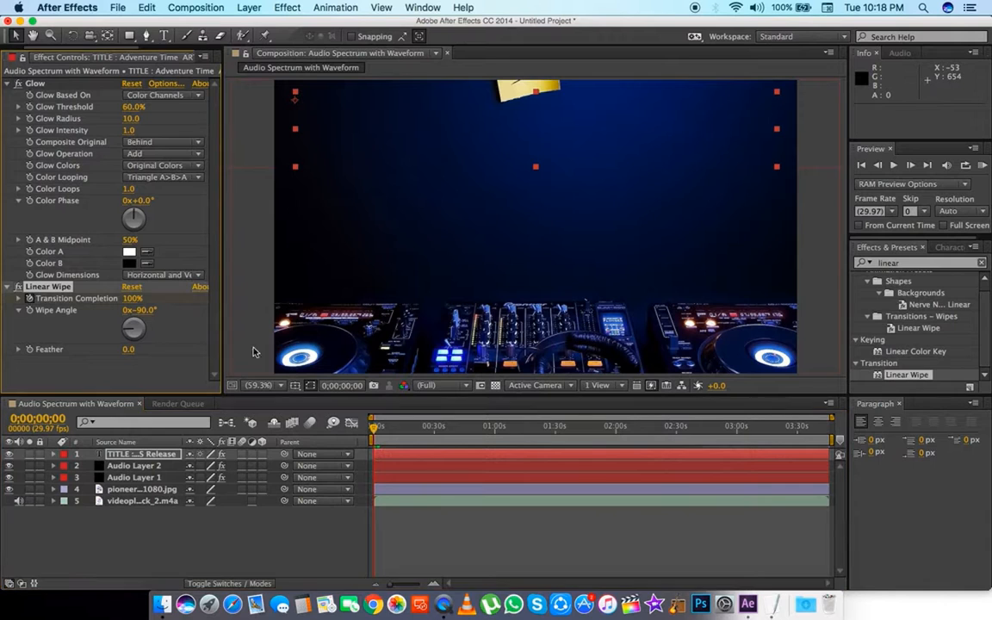
- Keyframe the title's Linear Wipe Transition Completion at 0% at 0;00;01;21 and scrub back to 0;00;00;20 to check the wipe
left_click(374, 429)
left_click_drag(374, 428, 376, 428)
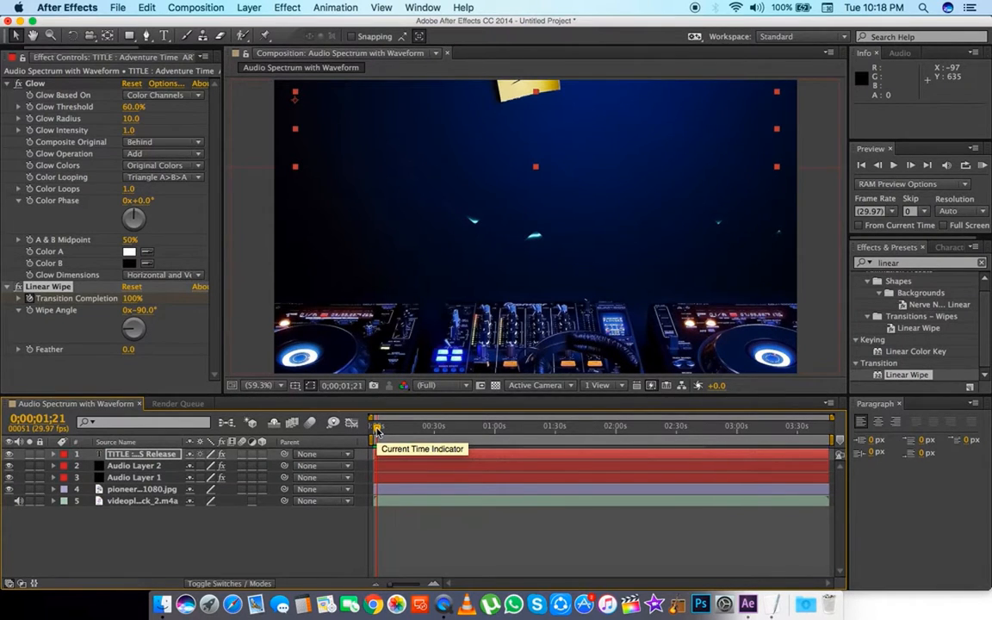
left_click(133, 298)
type("0")
key("Return")
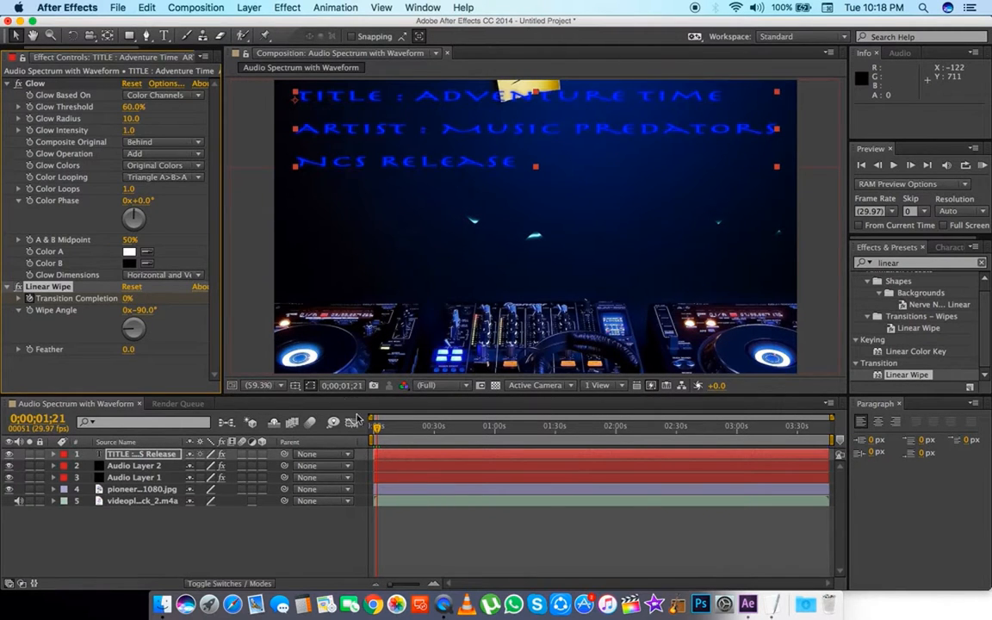
left_click(376, 428)
left_click_drag(376, 428, 376, 428)
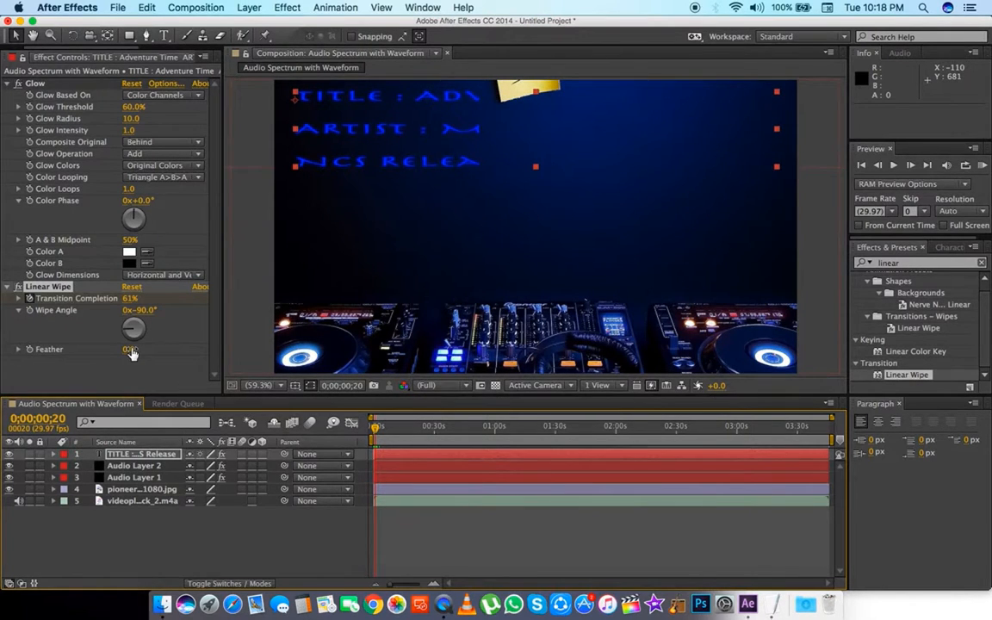
- Set the title's Linear Wipe Feather to 186 and preview the wipe from the start
left_click_drag(131, 353, 257, 354)
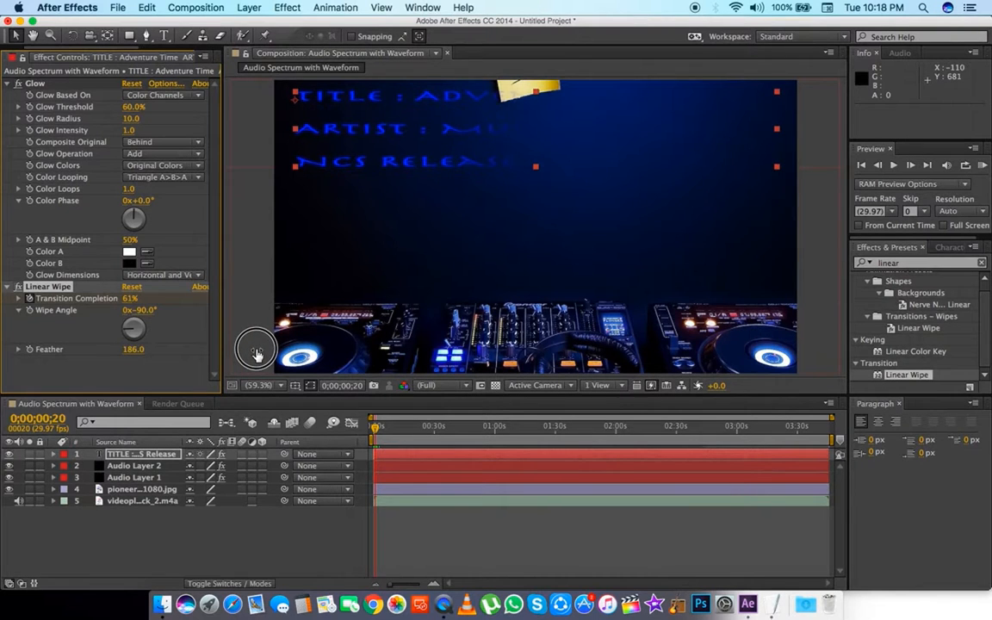
left_click(375, 428)
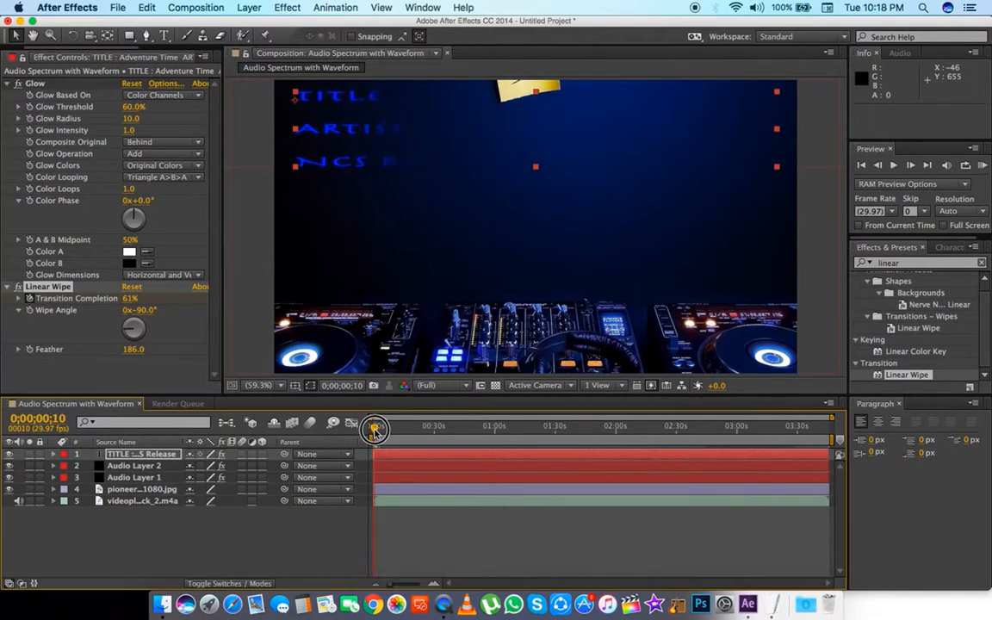
left_click_drag(375, 428, 372, 428)
left_click(893, 166)
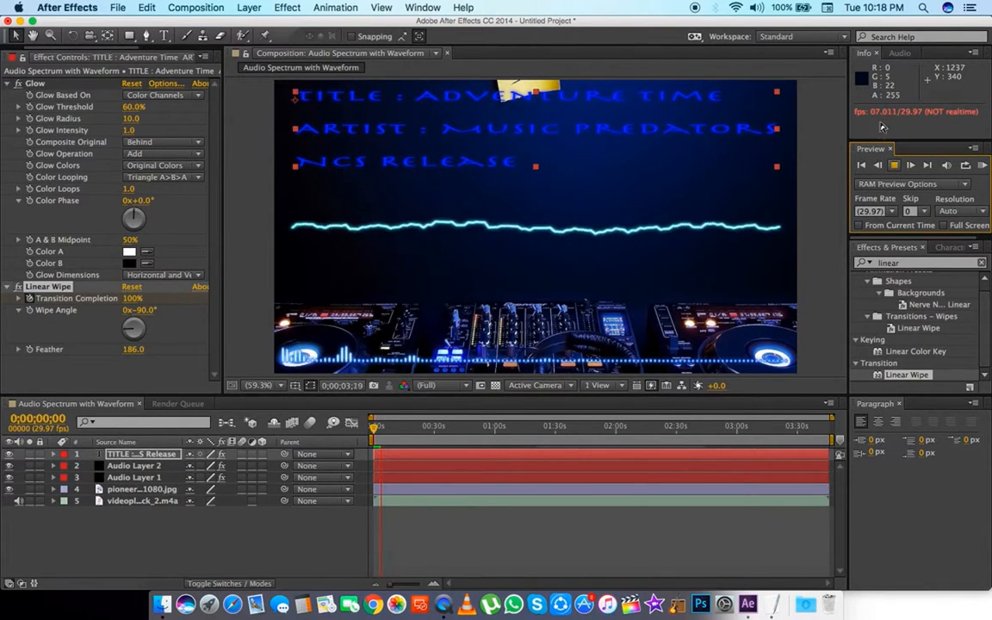
left_click(895, 166)
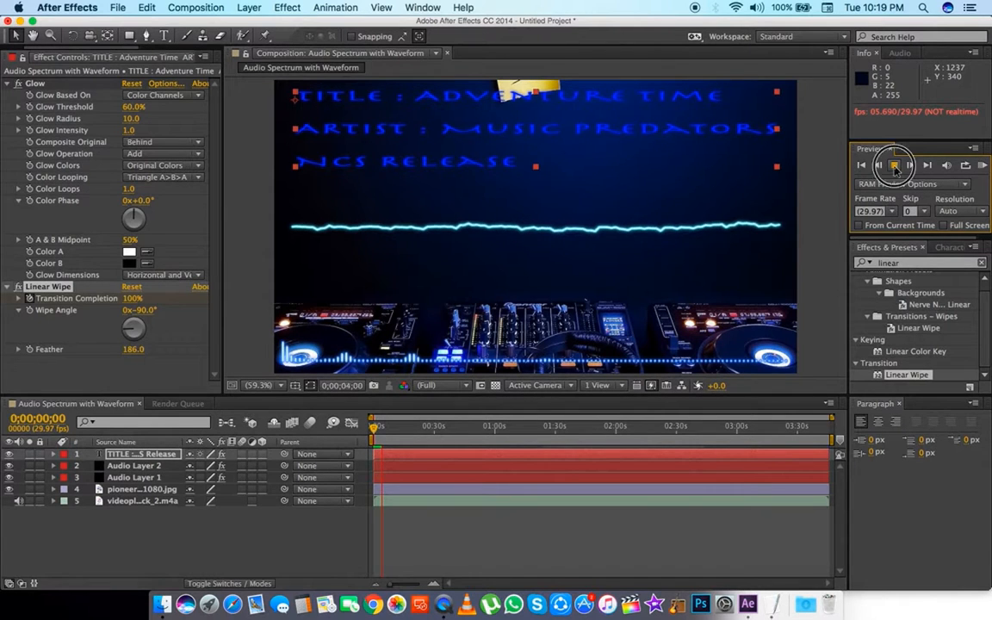
left_click(205, 516)
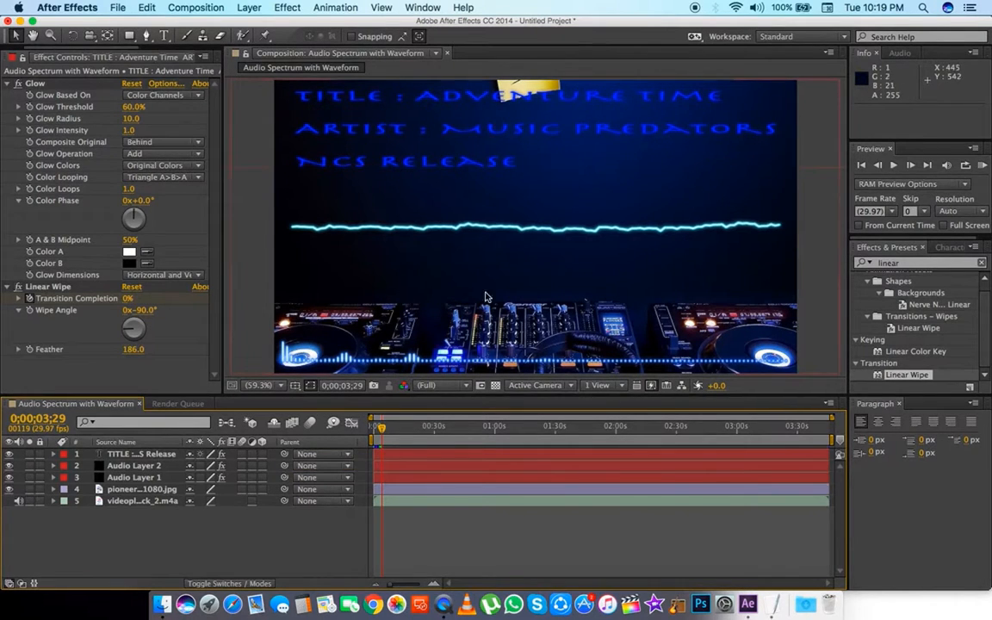
left_click(196, 7)
mouse_move(293, 6)
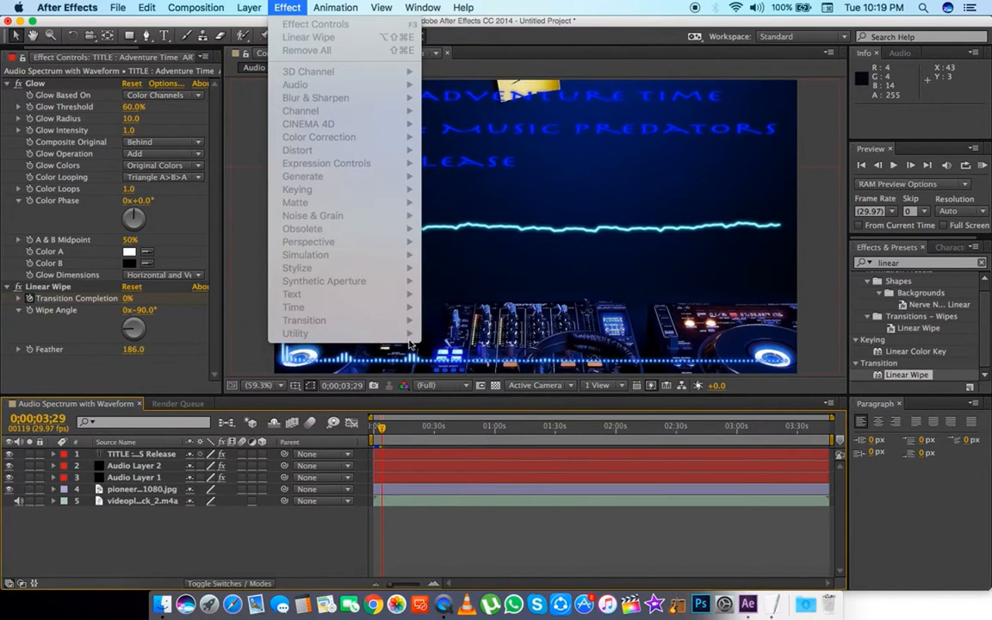
left_click(210, 538)
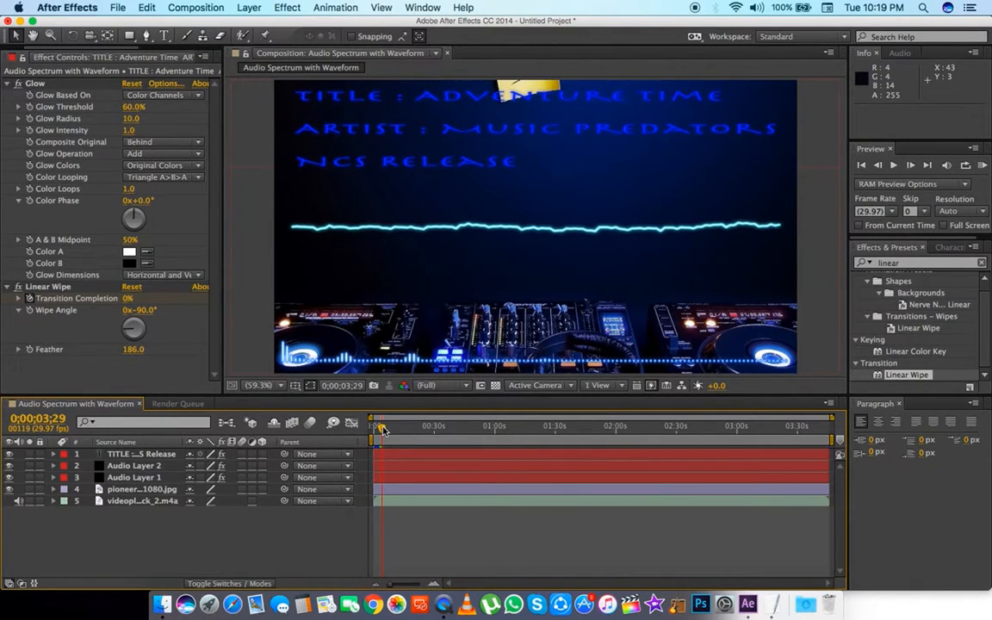
- Pre-compose all five layers into a new composition named "Main"
left_click_drag(382, 427, 807, 469)
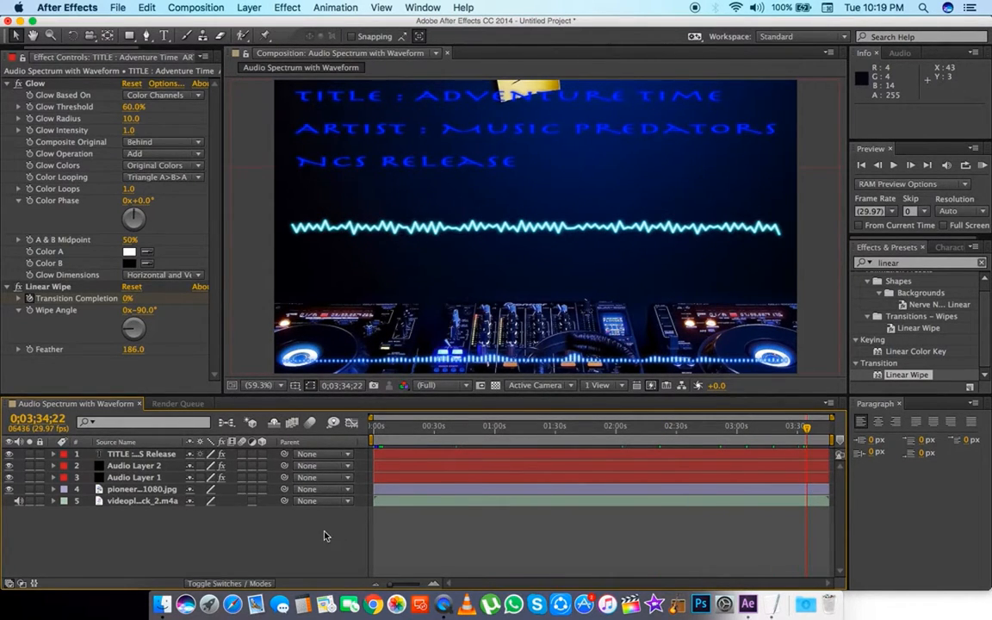
left_click_drag(141, 527, 136, 461)
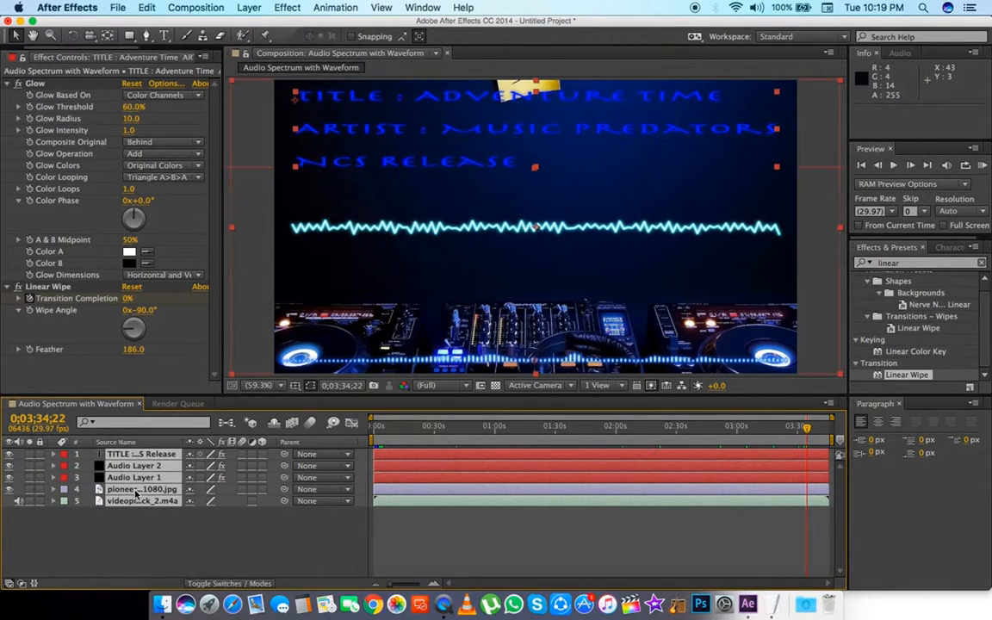
right_click(135, 492)
left_click(172, 468)
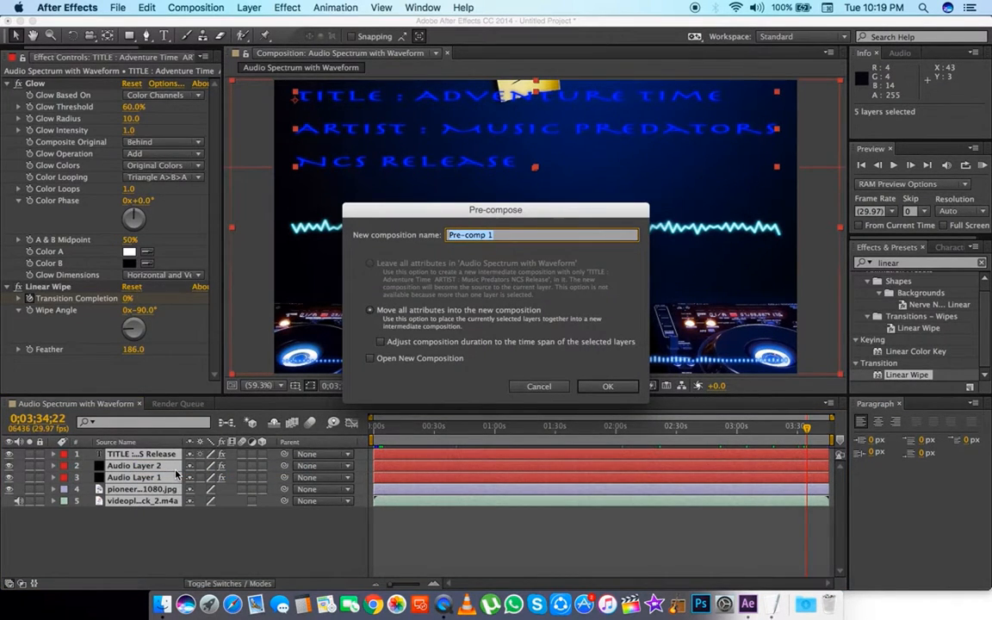
type("Main")
left_click(607, 387)
left_click(242, 503)
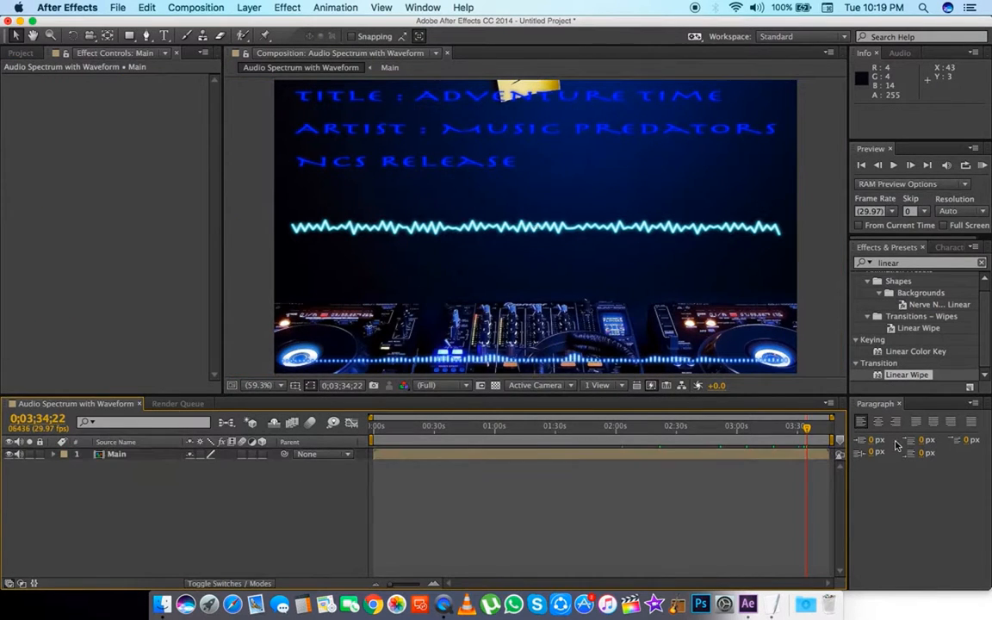
left_click_drag(813, 435, 336, 431)
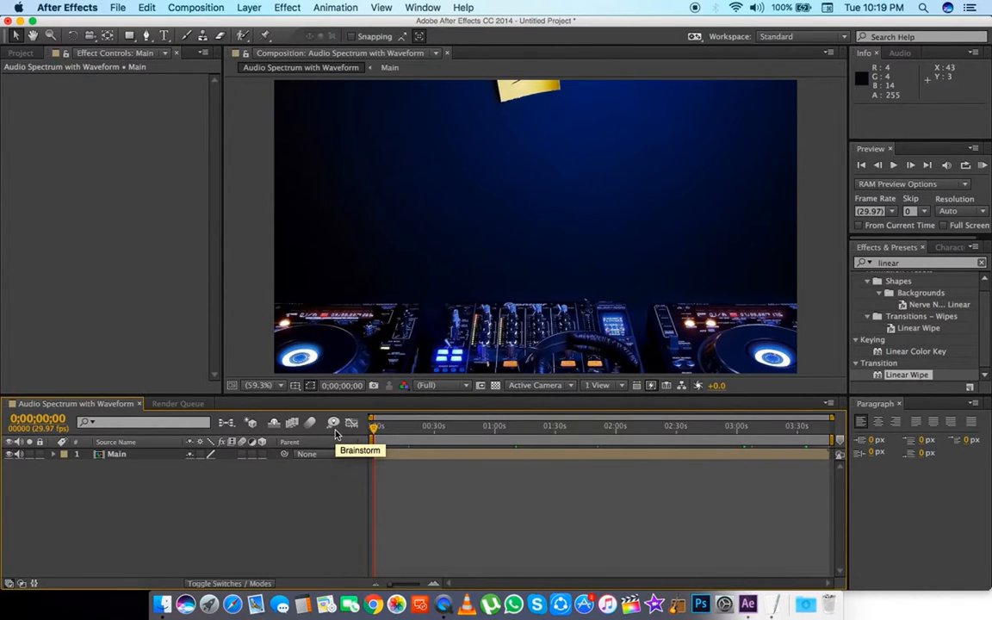
left_click_drag(919, 376, 152, 455)
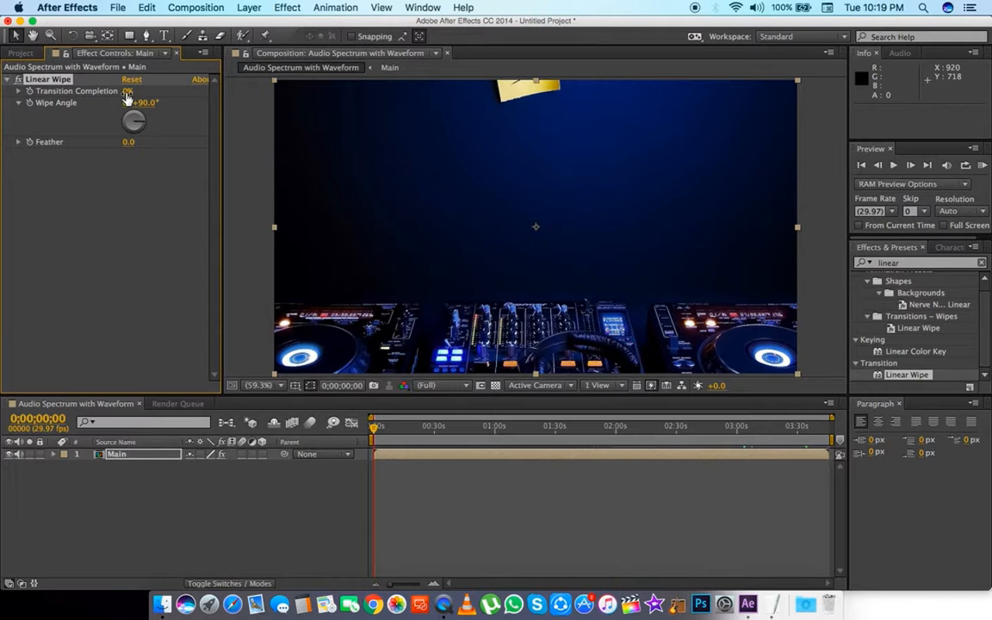
left_click(62, 80)
key("Delete")
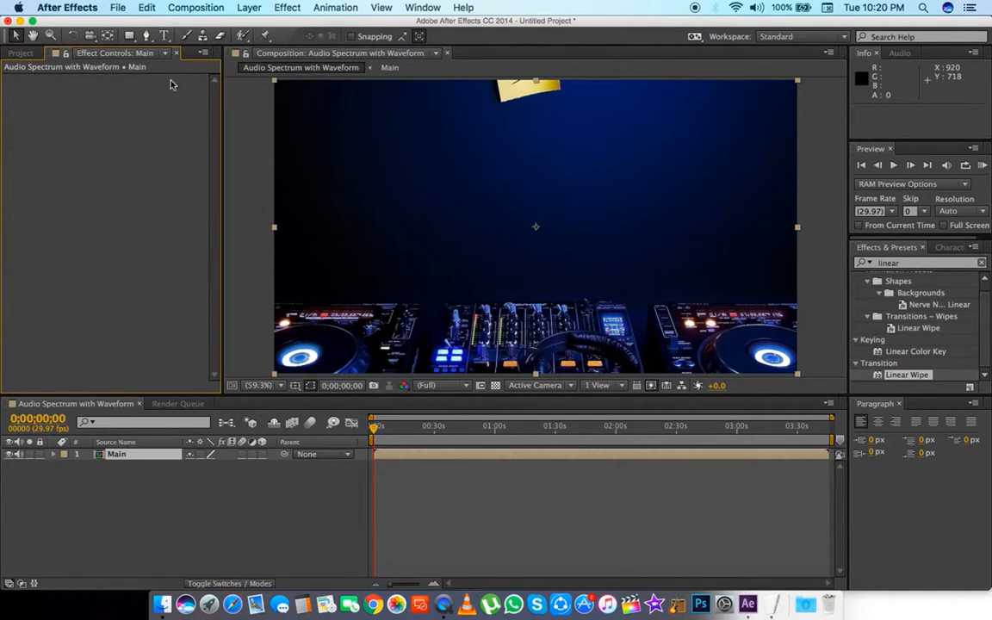
- Search the effects for "jaws" and apply CC Jaws to the Main layer
left_click(981, 262)
left_click(906, 263)
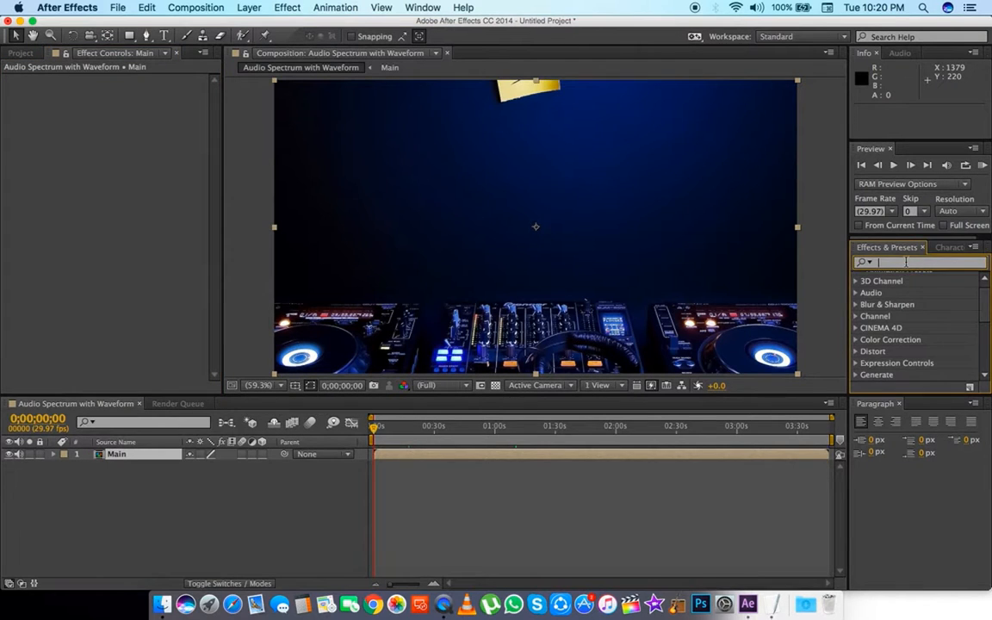
type("jaws")
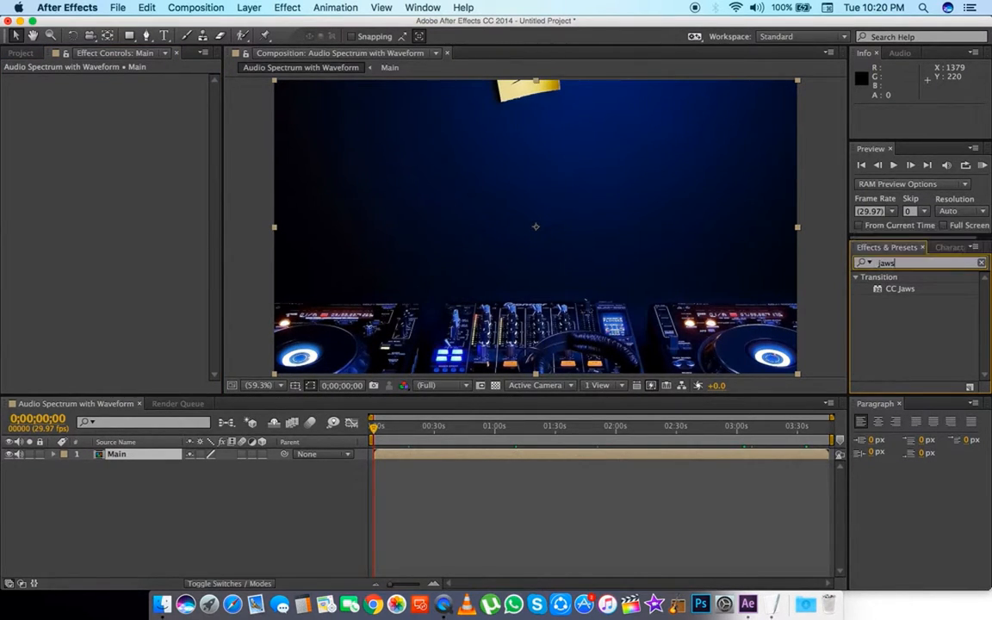
left_click_drag(892, 295, 142, 458)
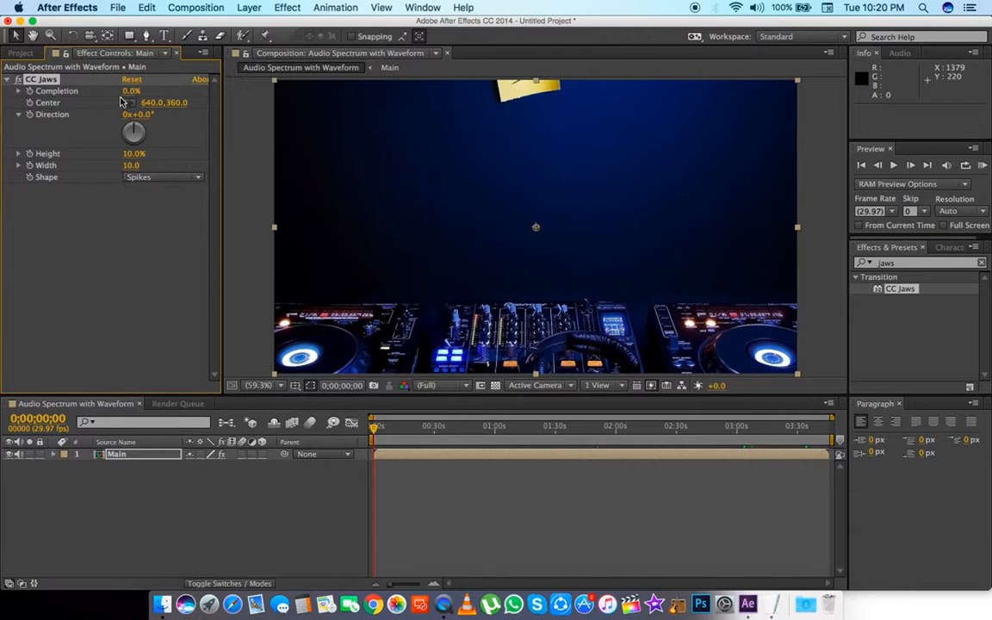
- Set the Main layer's CC Jaws Completion to 40% and its Shape to RoboJaw
left_click_drag(130, 90, 160, 99)
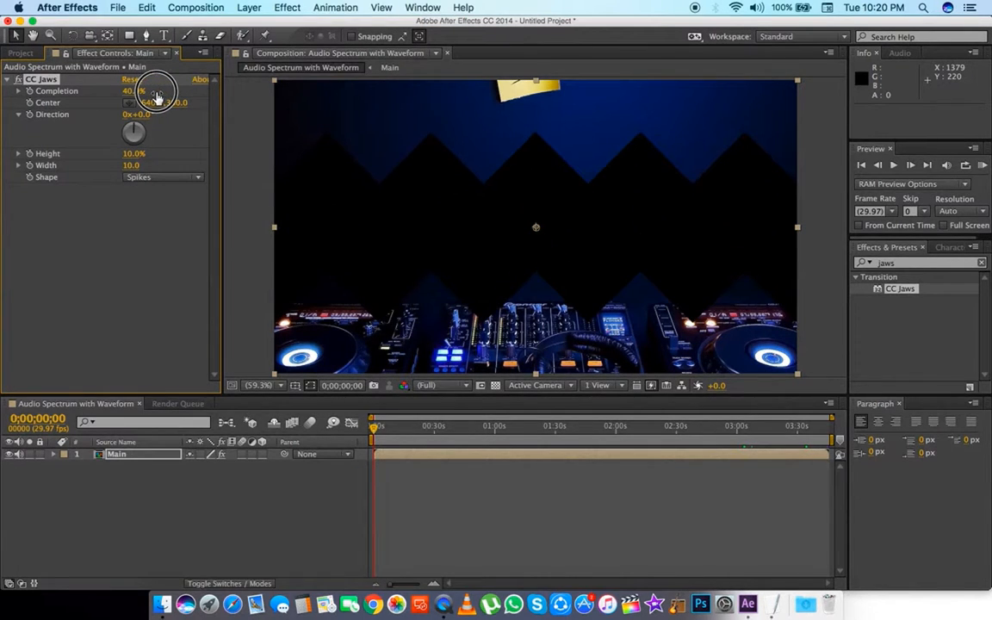
left_click(156, 177)
left_click(157, 204)
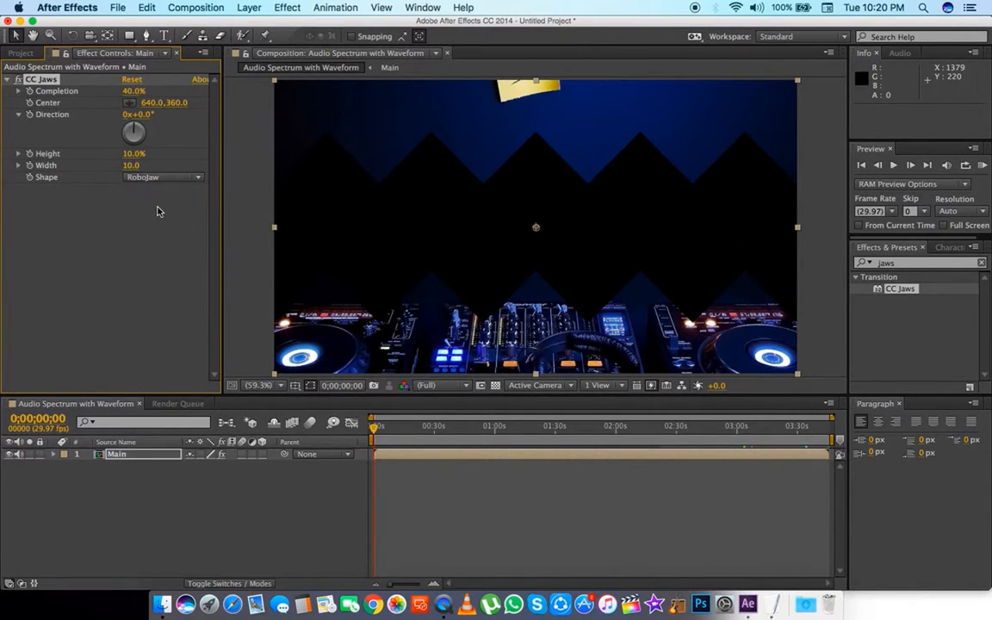
- Set the Main layer's CC Jaws Completion to 100% and keyframe it at 0;00;00;00
left_click_drag(131, 90, 174, 100)
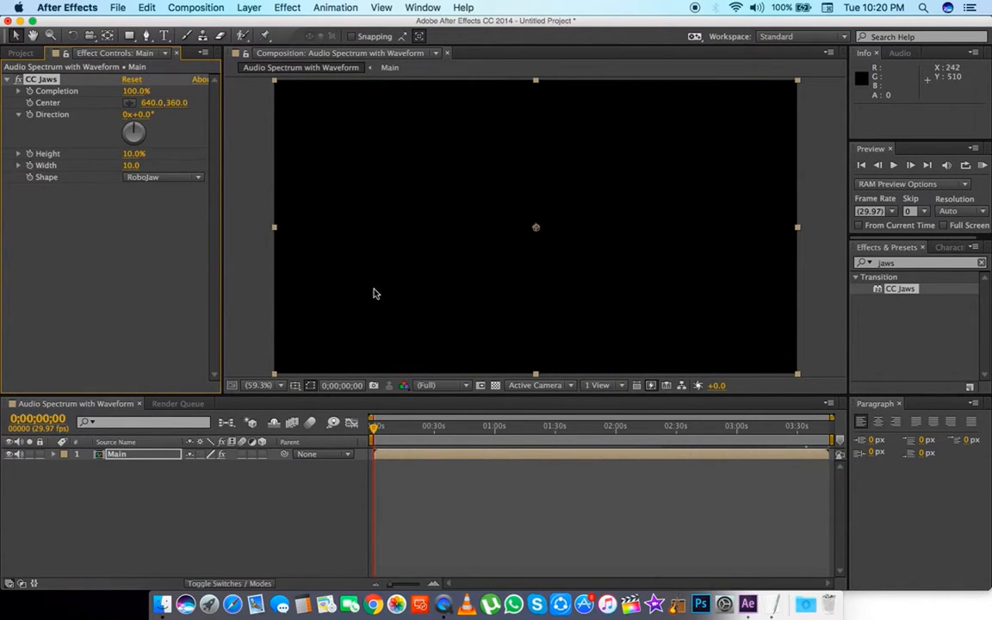
left_click_drag(373, 427, 377, 428)
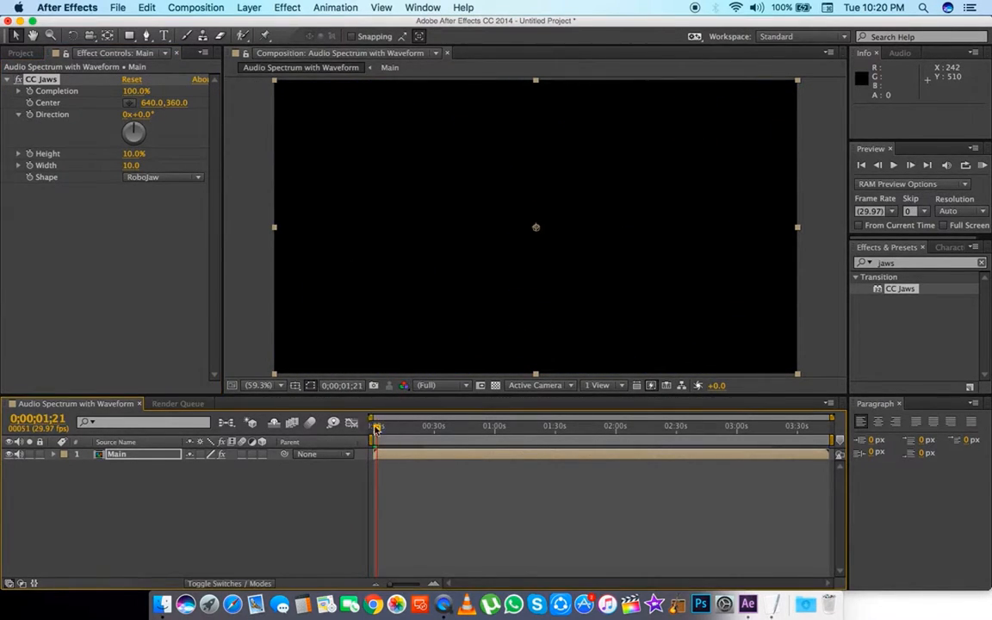
left_click(367, 428)
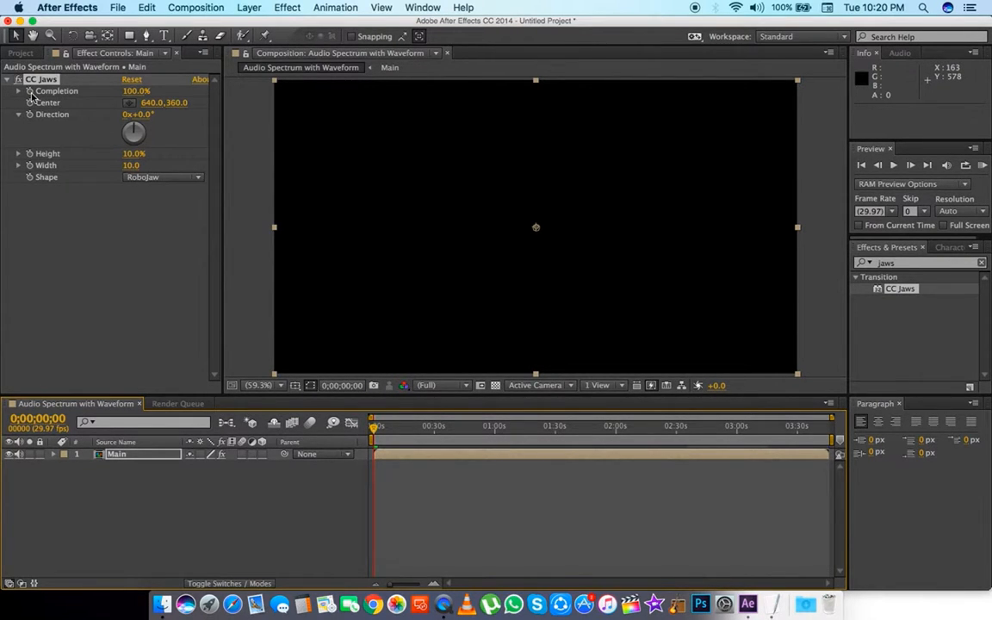
left_click(31, 91)
- Keyframe the Main layer's CC Jaws Completion at 0% at 0;00;02;12 and scrub back to 0;00;02;01 to check the transition
left_click(375, 428)
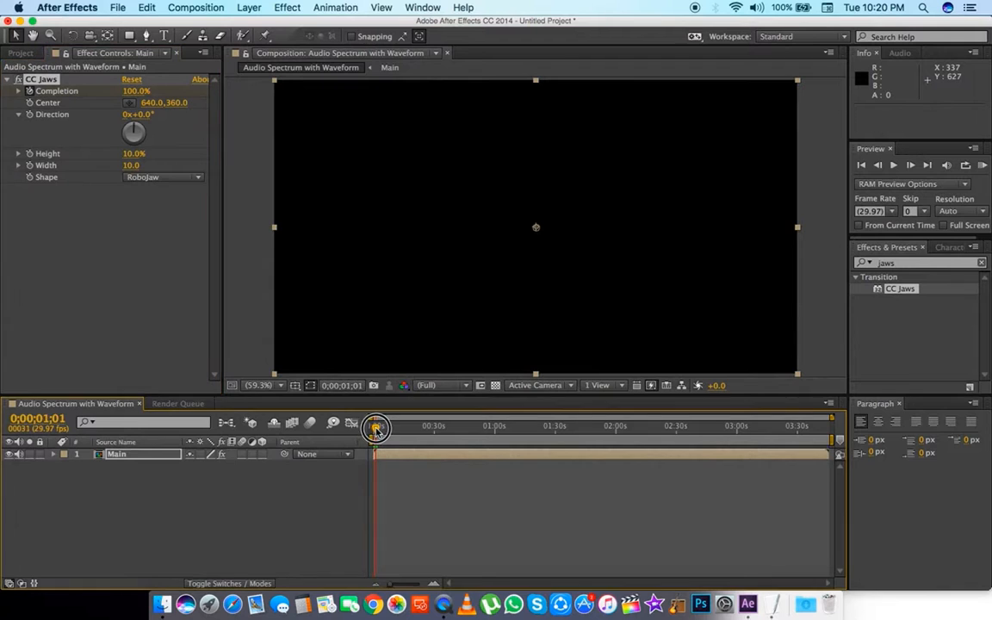
left_click_drag(375, 428, 380, 429)
left_click(133, 92)
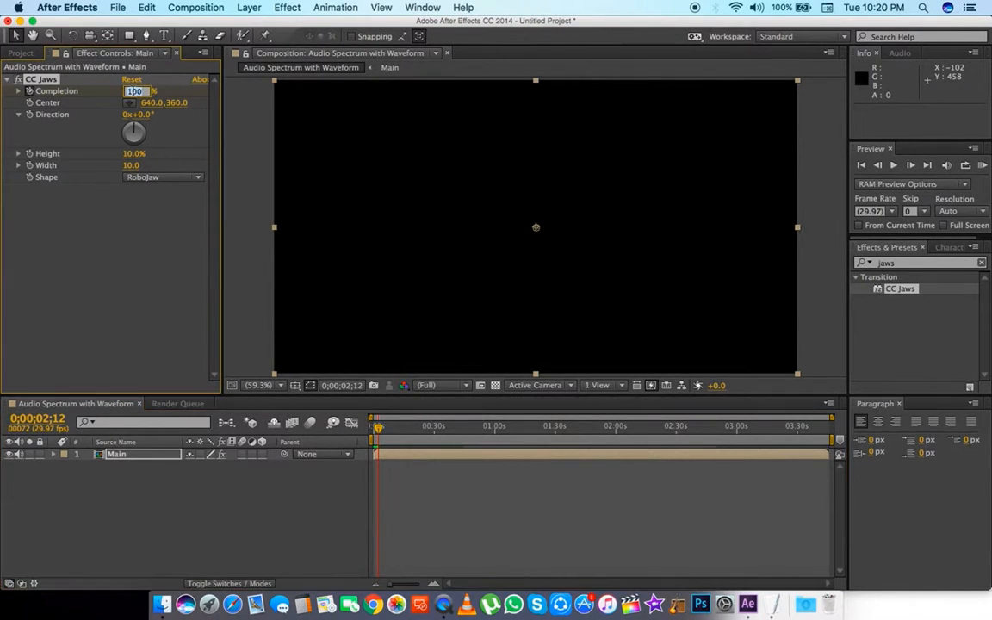
type("0")
key("Return")
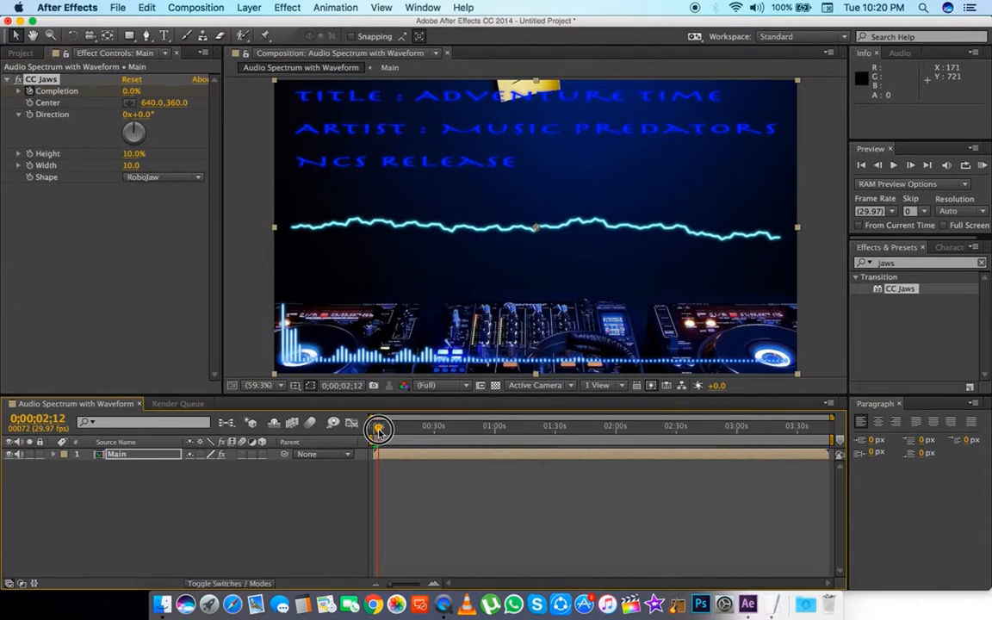
left_click_drag(379, 428, 378, 435)
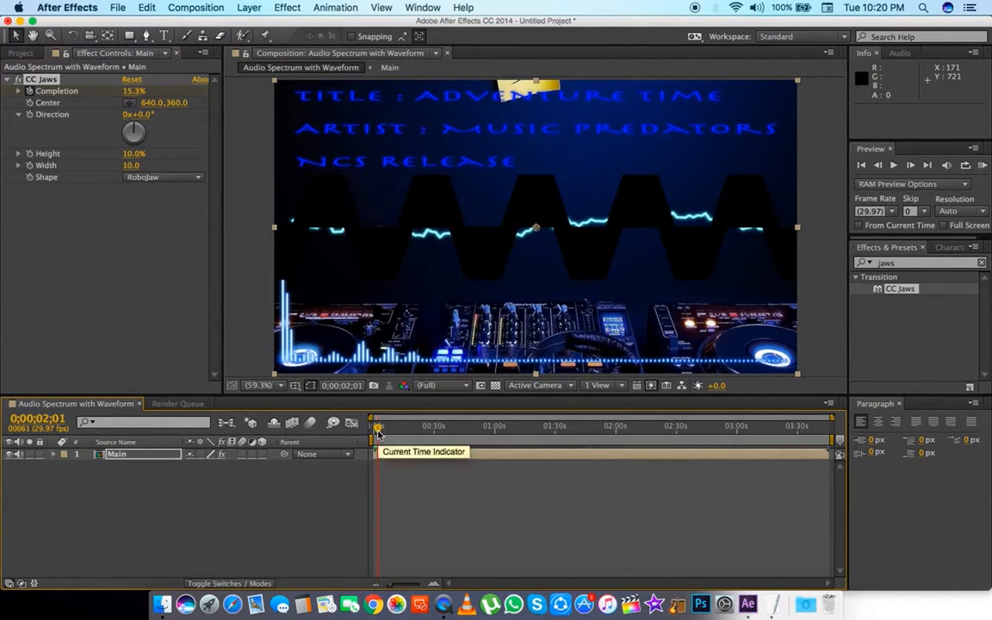
- Undo the CC Jaws Completion keyframes on the Main layer and set Completion to 0%
key("super+z")
key("super+z")
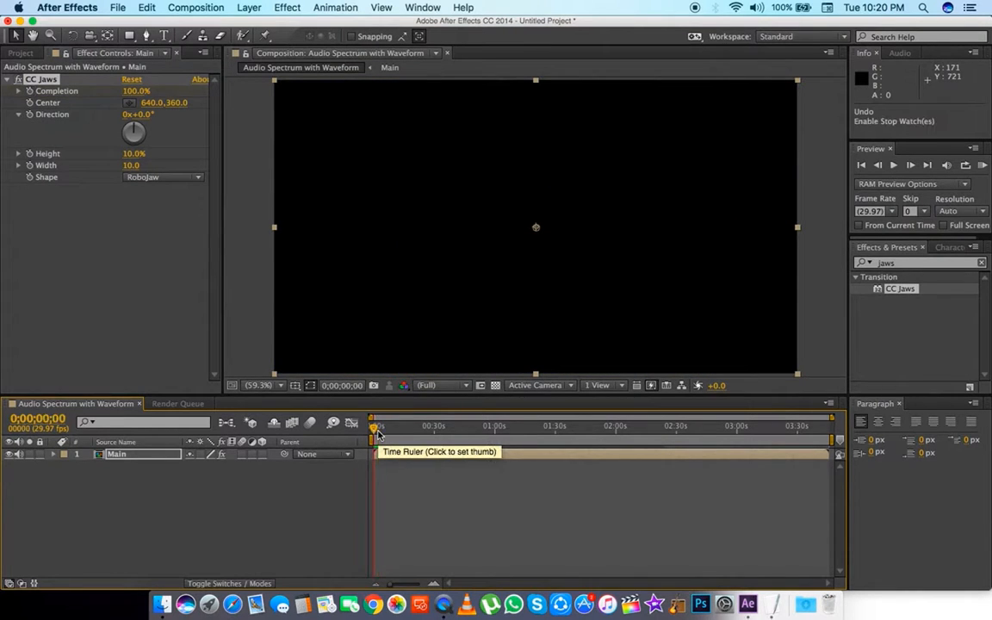
left_click(135, 91)
type("0")
key("Return")
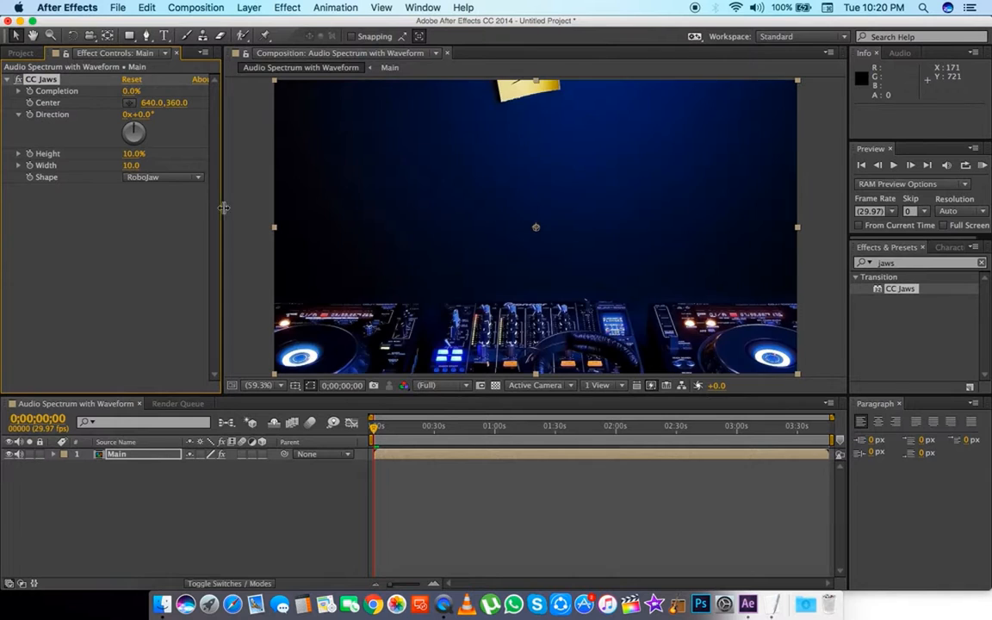
- Move the current time to 0;03;31;00 and remove CC Jaws from the Main layer
left_click_drag(376, 435, 799, 480)
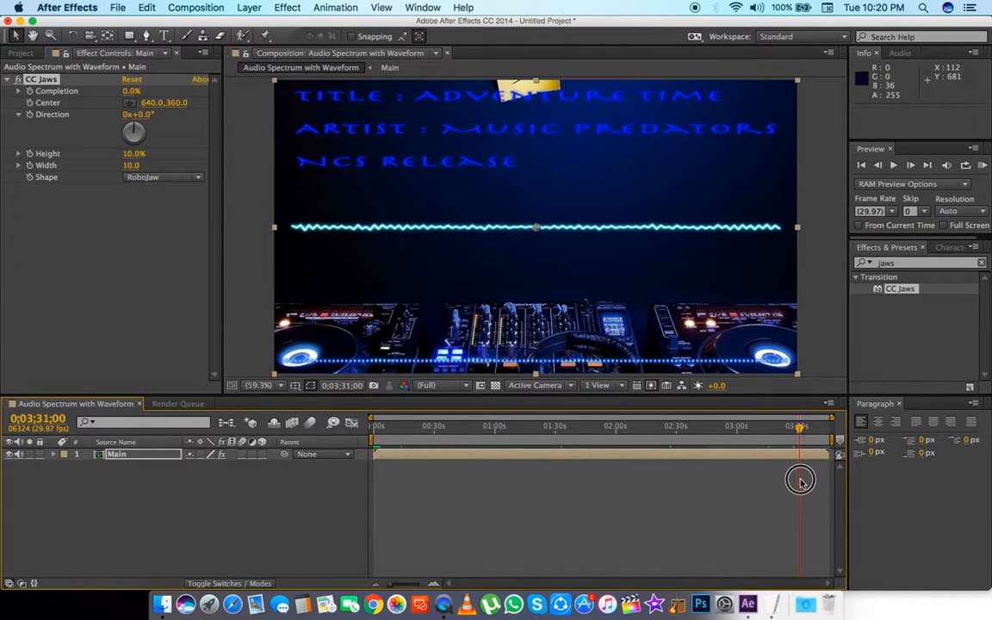
left_click(36, 79)
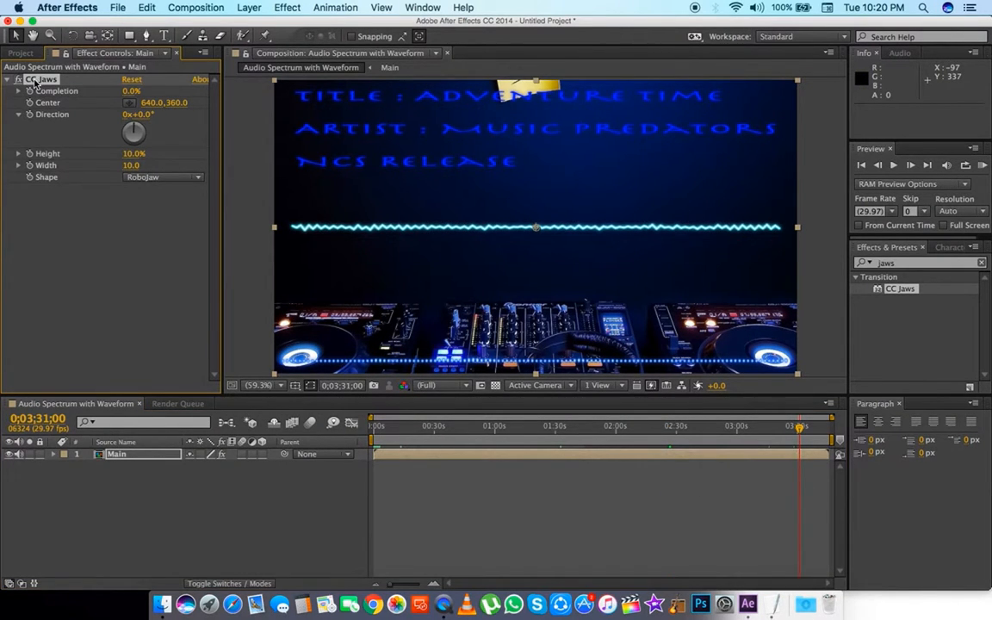
key("Delete")
- Move the current time to 0;03;42;28, search the effects for "scat", and apply CC Scatterize to the Main layer
left_click(982, 262)
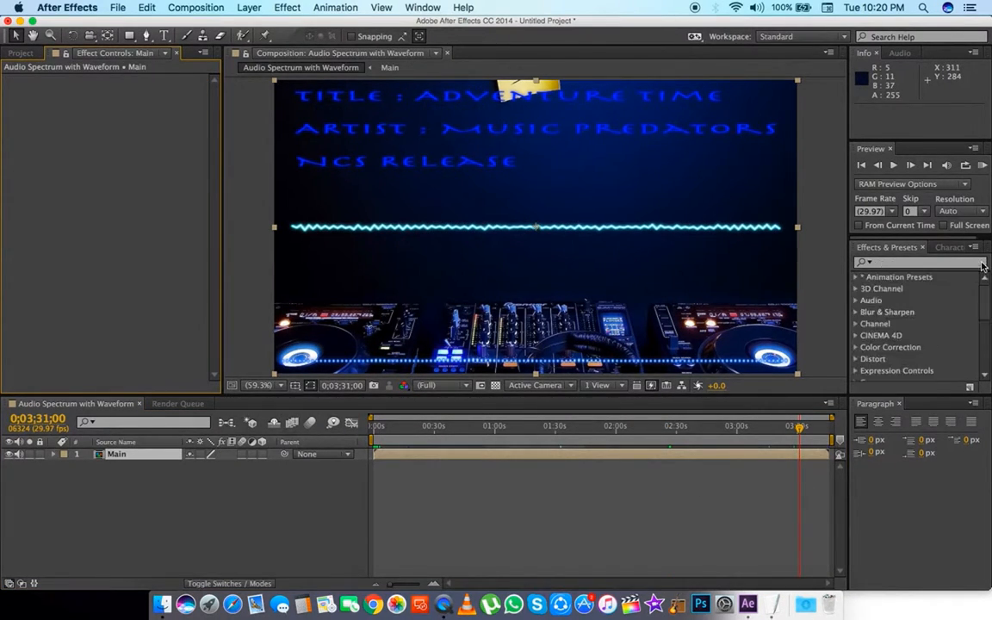
left_click_drag(799, 428, 824, 431)
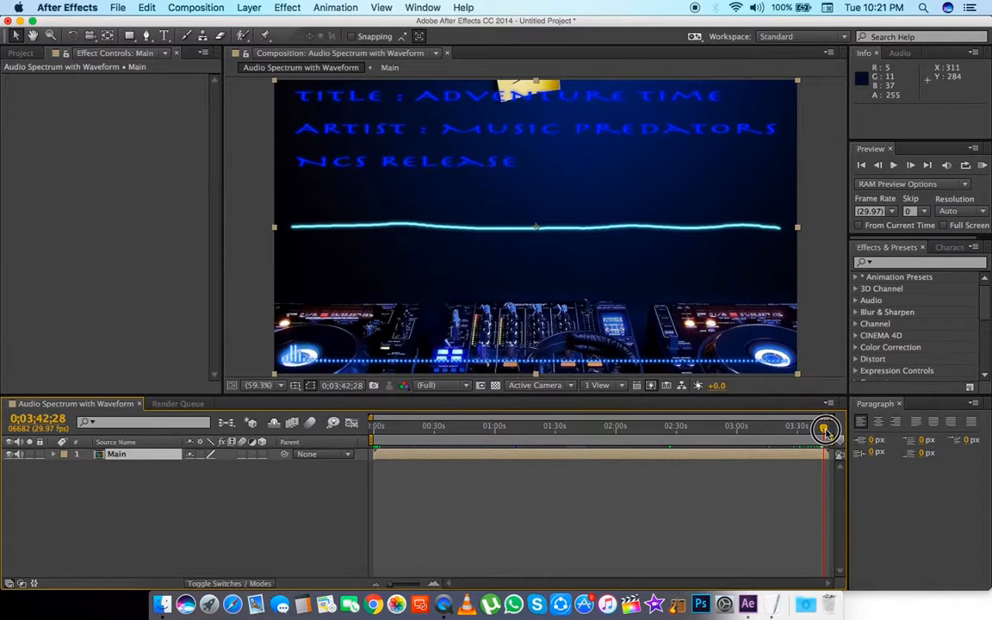
left_click(892, 263)
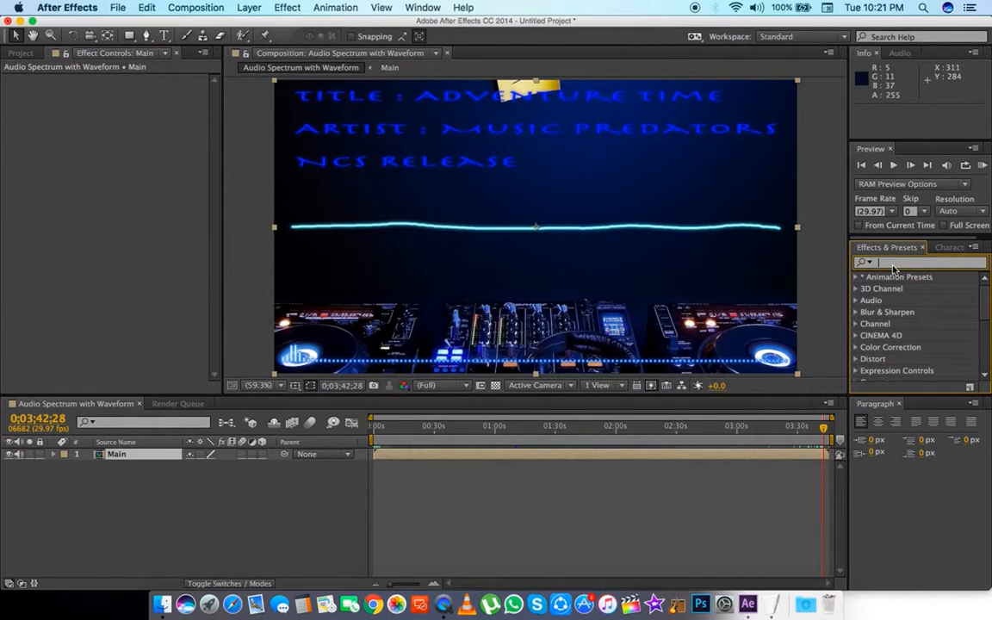
type("sca")
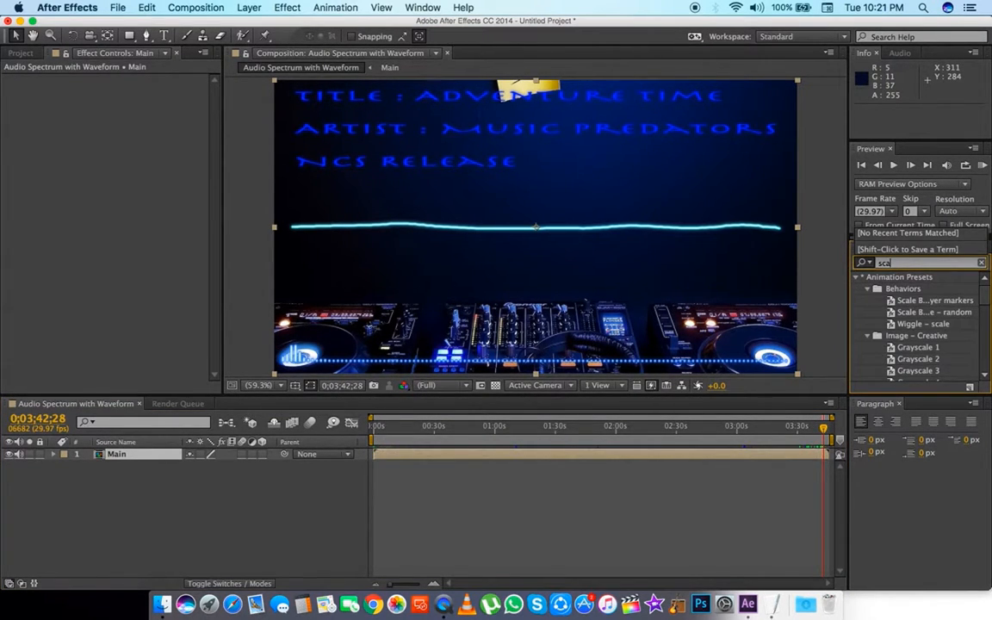
type("t")
left_click_drag(909, 289, 133, 462)
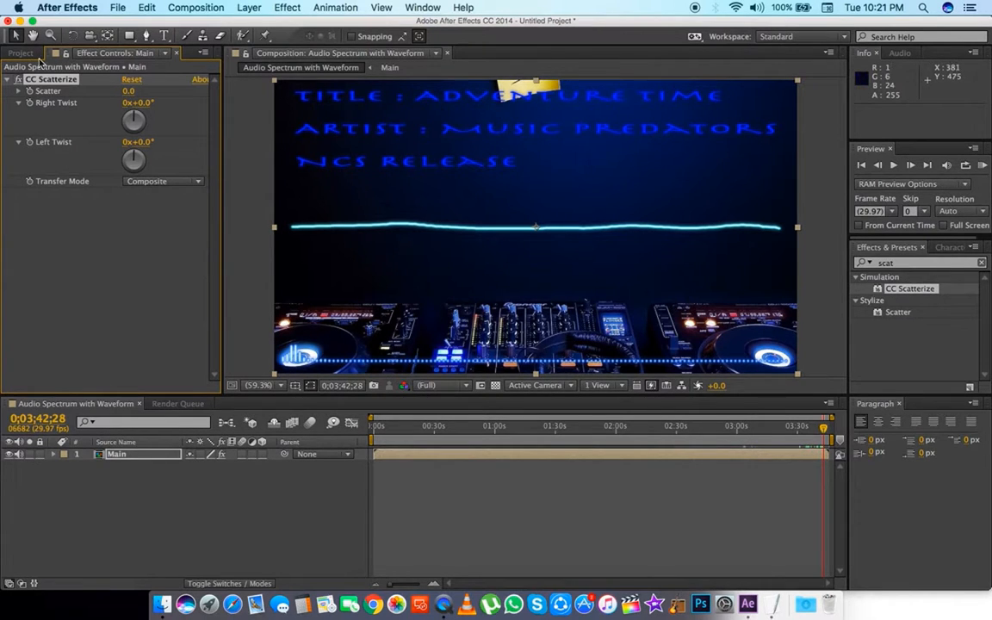
- Keyframe the Main layer's CC Scatterize Scatter at 100 at 0;03;42;28 and move the current time to 0;03;41;07
left_click(126, 89)
type("1")
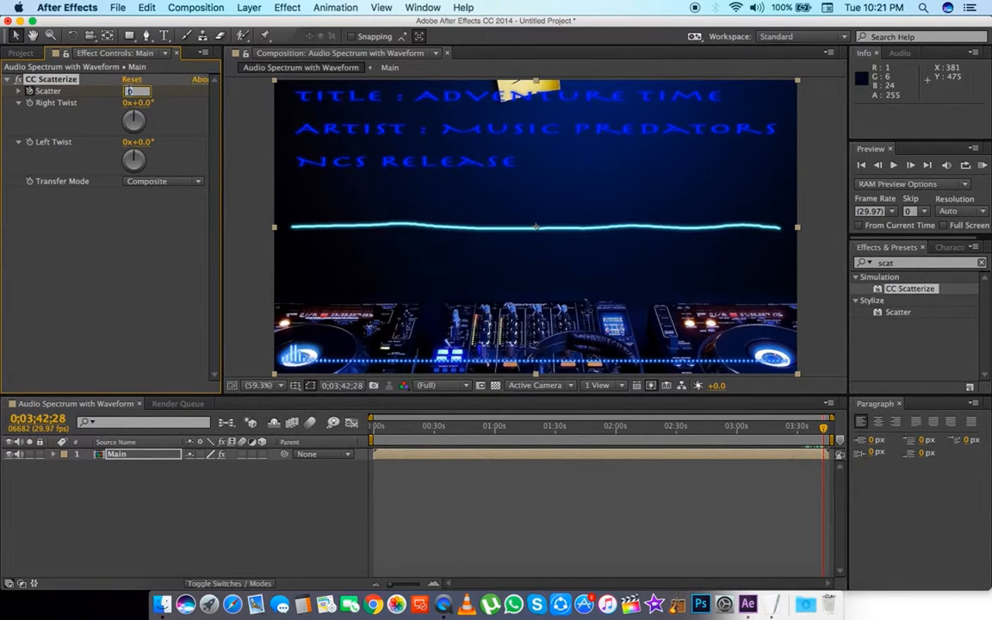
type("900")
key("Return")
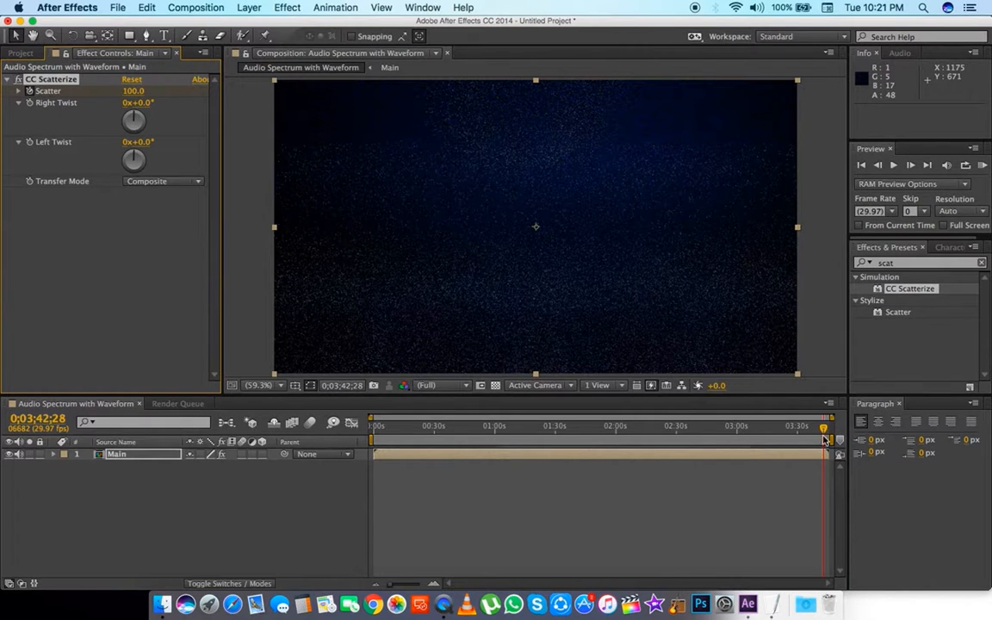
left_click_drag(824, 428, 820, 431)
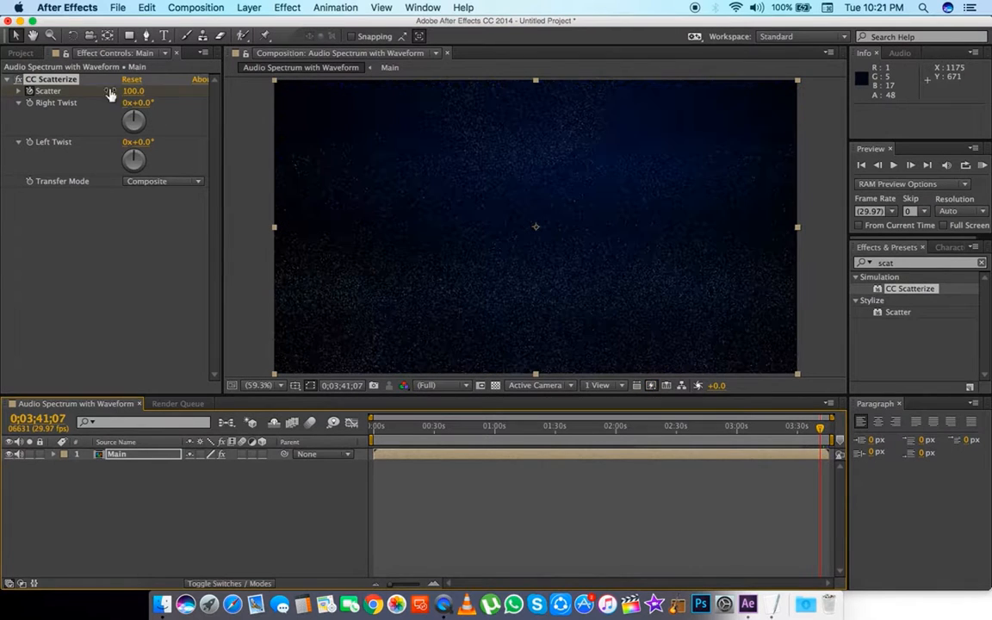
- Clear the Scatter keyframing on the Main layer and set Scatter to 0
left_click(29, 91)
left_click_drag(129, 91, 129, 91)
left_click(129, 91)
type("0")
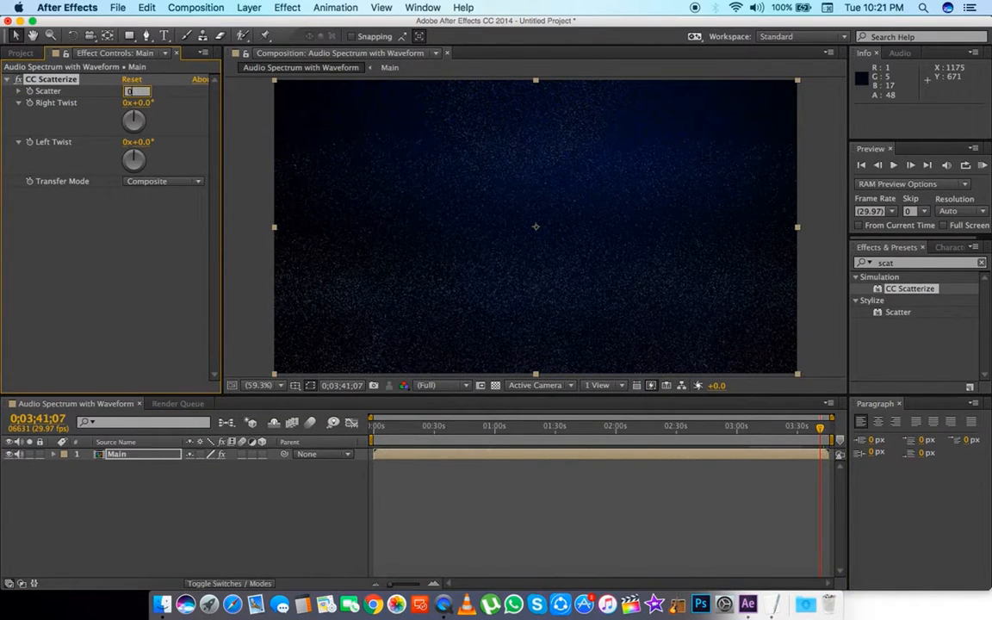
key("Return")
- Keyframe the Main layer's CC Scatterize Scatter from 0 at 0;03;42;28 to 100 at 0;03;45;10
left_click_drag(820, 428, 826, 430)
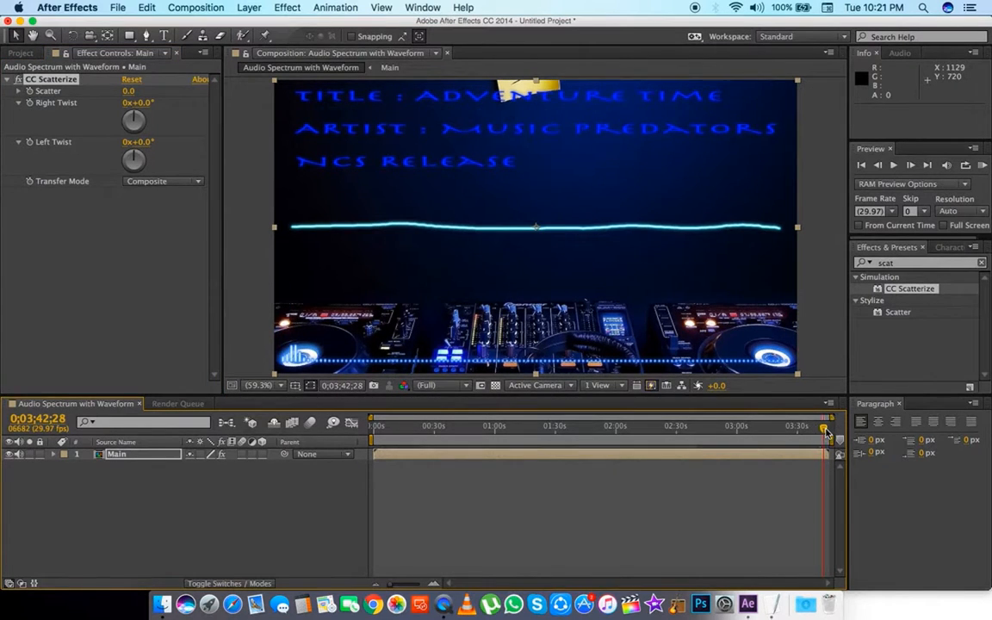
left_click(29, 91)
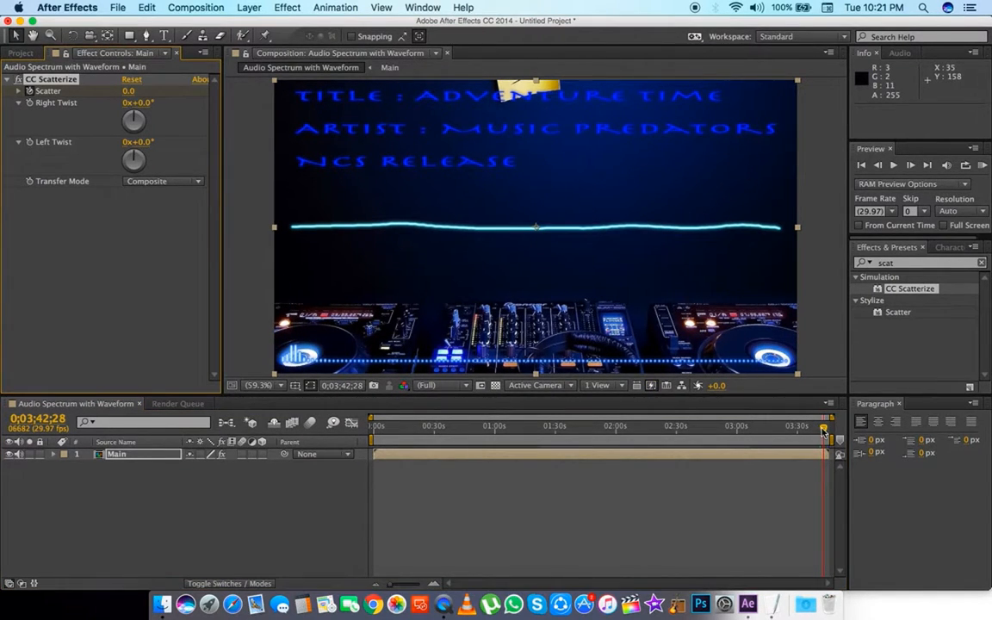
left_click_drag(824, 429, 828, 428)
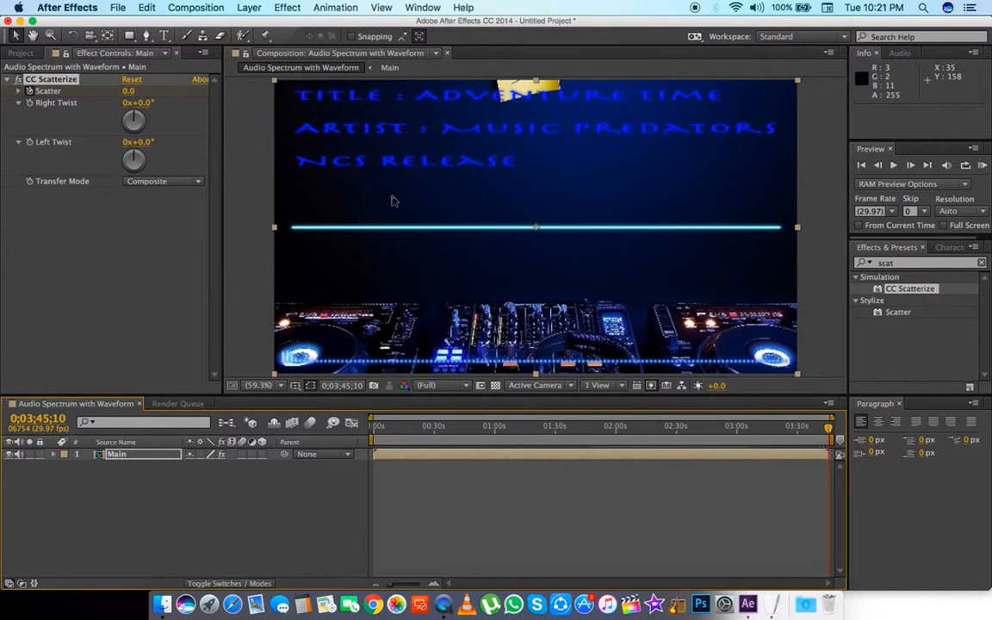
left_click(129, 91)
type("100")
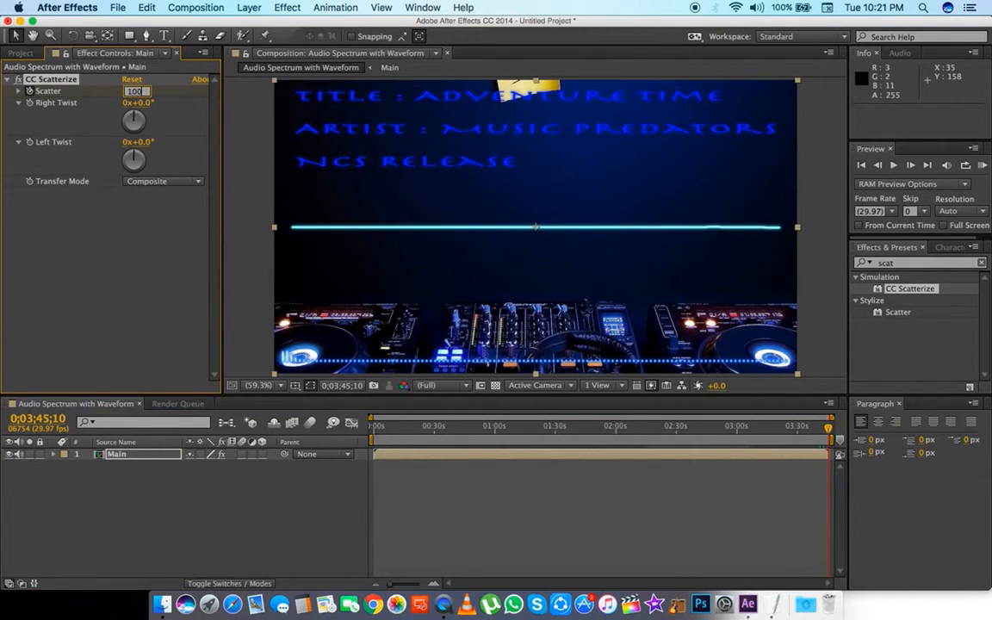
key("Return")
- Preview the composition from 0;03;41;17 to check the lead-in to the scatter ending
left_click_drag(829, 428, 821, 430)
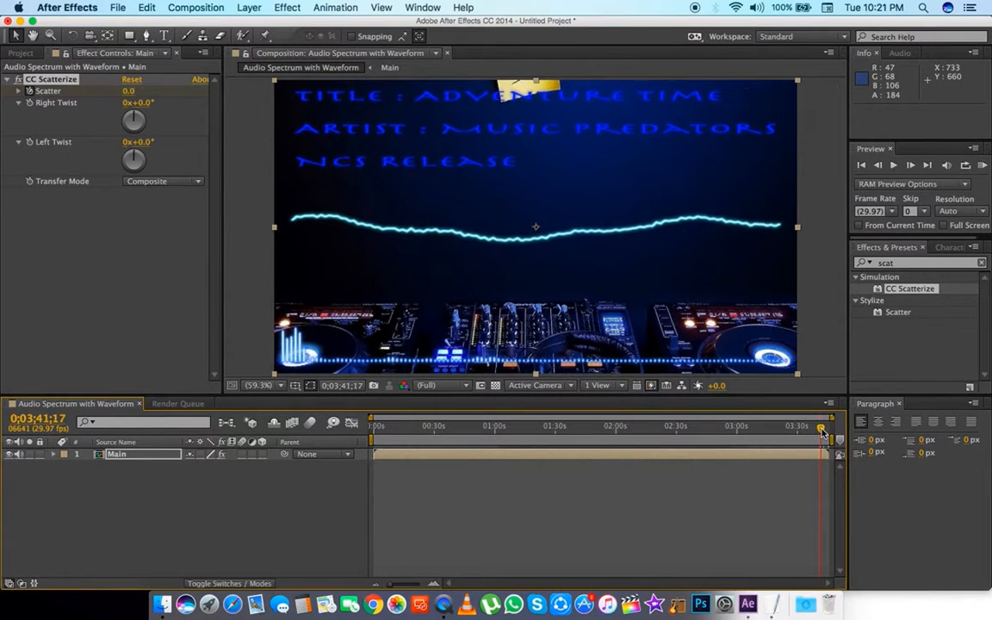
key("space")
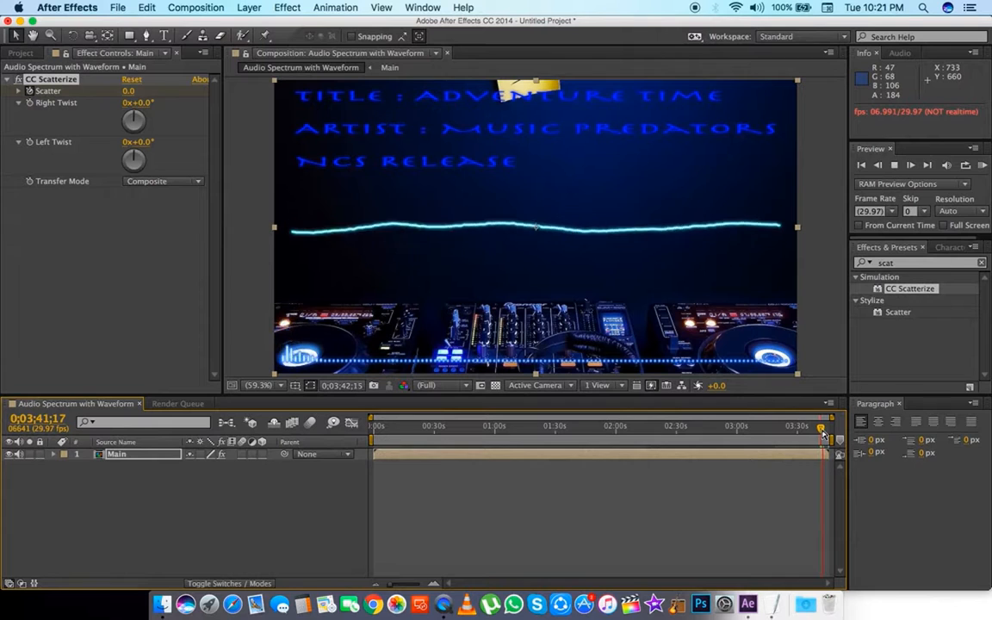
key("space")
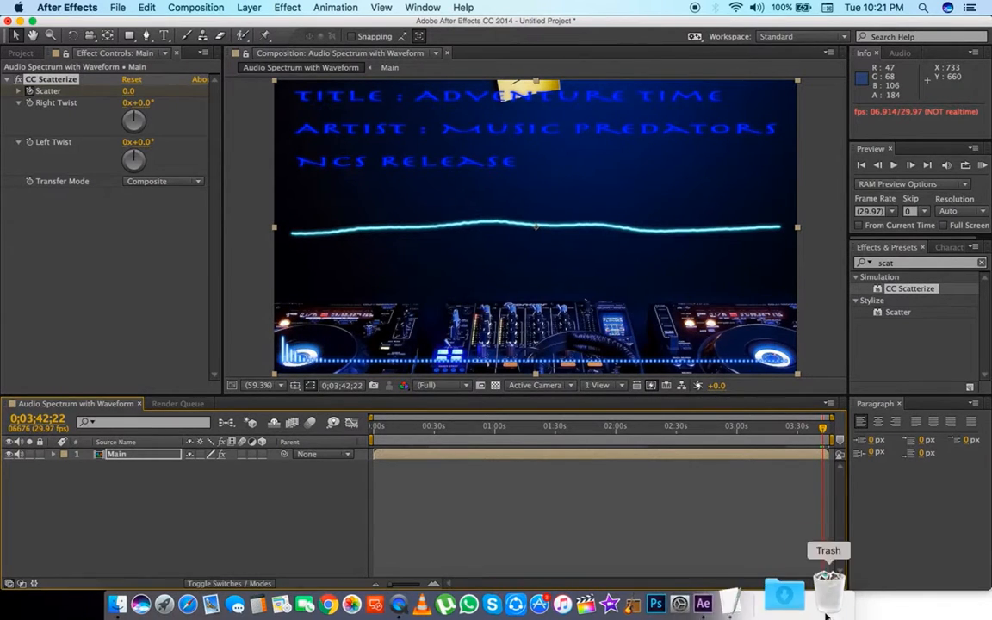
left_click(761, 585)
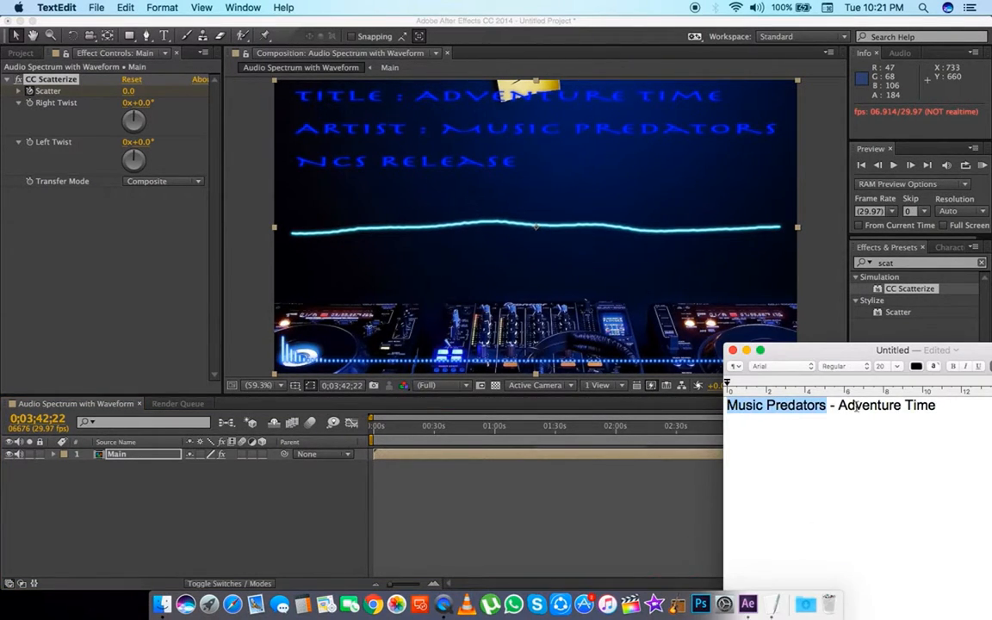
left_click(535, 26)
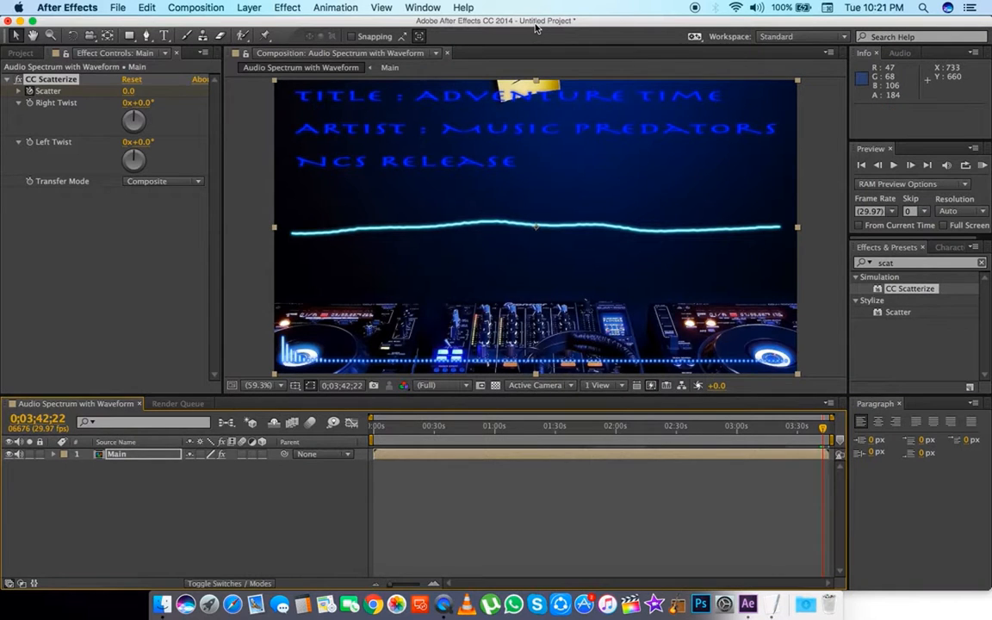